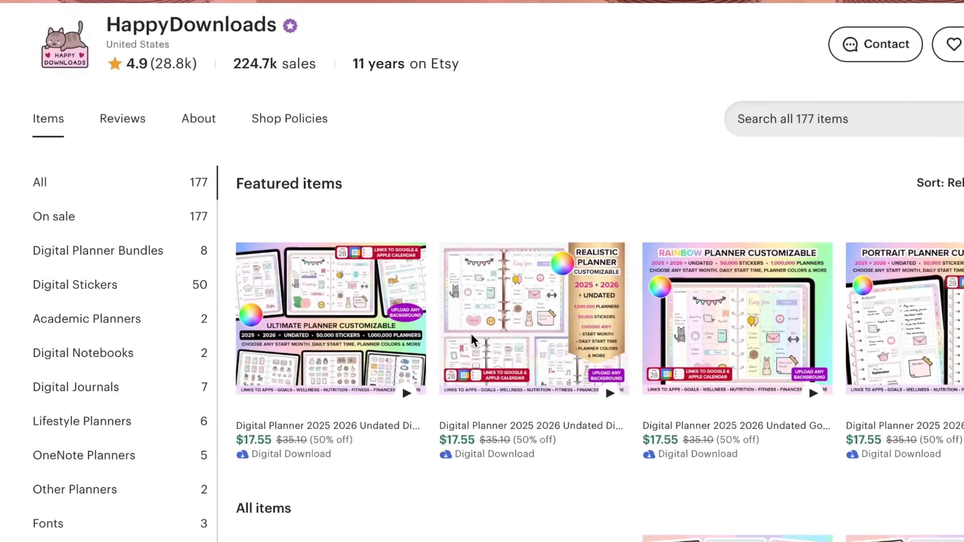
Browse the HappyDownloads shop's digital planner listings on Etsy
{"action": "scroll", "coordinate": [471, 334], "scroll_direction": "down", "scroll_amount": 10}
{"action": "scroll", "coordinate": [428, 343], "scroll_direction": "down", "scroll_amount": 10}
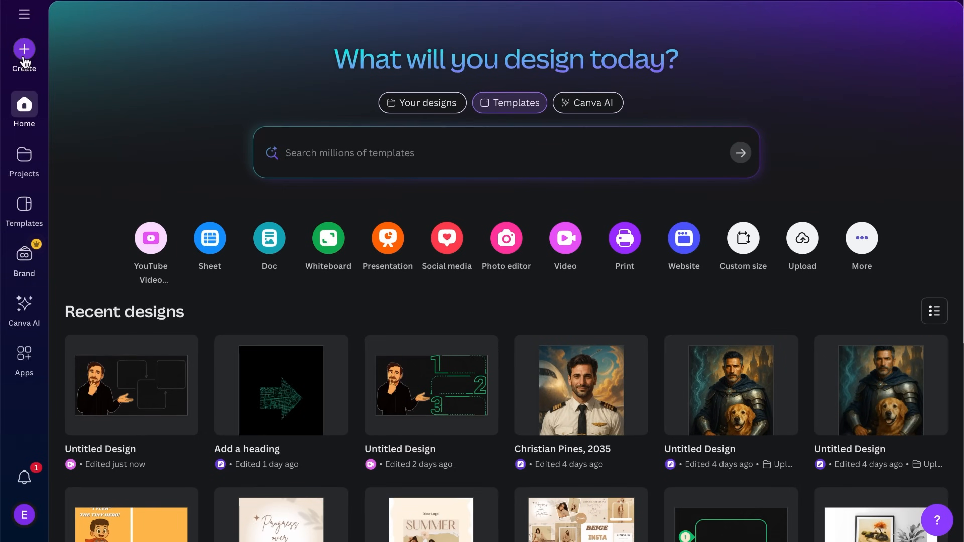
In Canva, create a new custom-size design 8.5 in wide and 11 in high
{"action": "left_click", "coordinate": [23, 57]}
{"action": "left_click", "coordinate": [114, 393]}
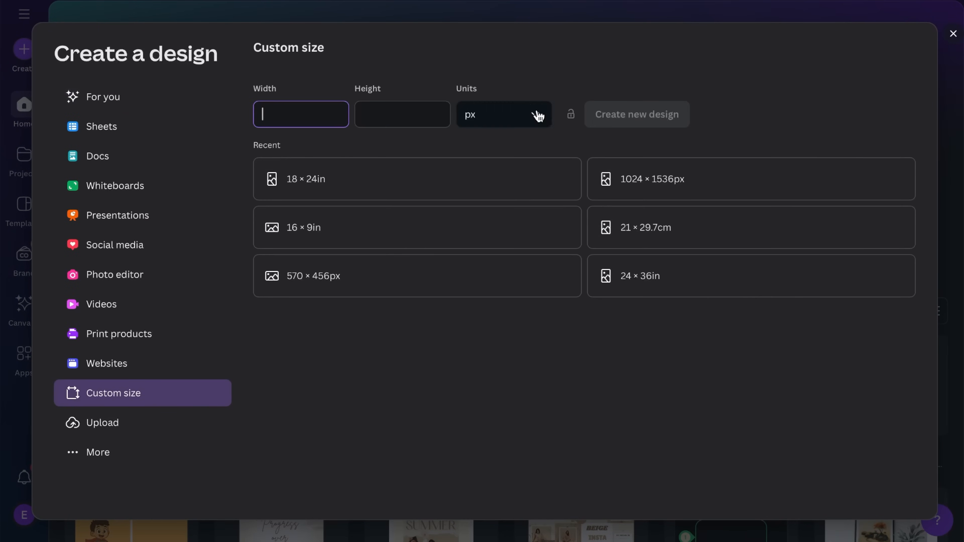
{"action": "left_click", "coordinate": [538, 115]}
{"action": "left_click", "coordinate": [489, 184]}
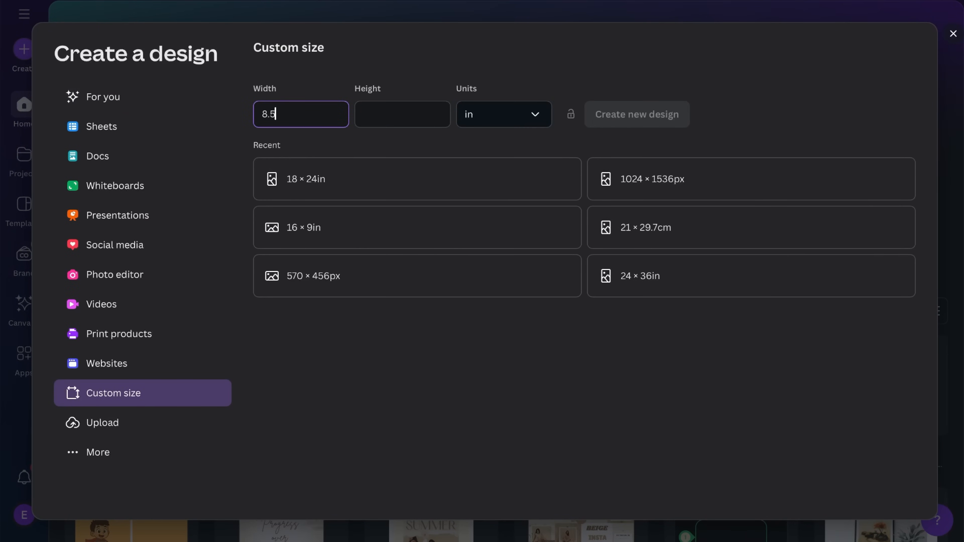
{"action": "type", "text": "11"}
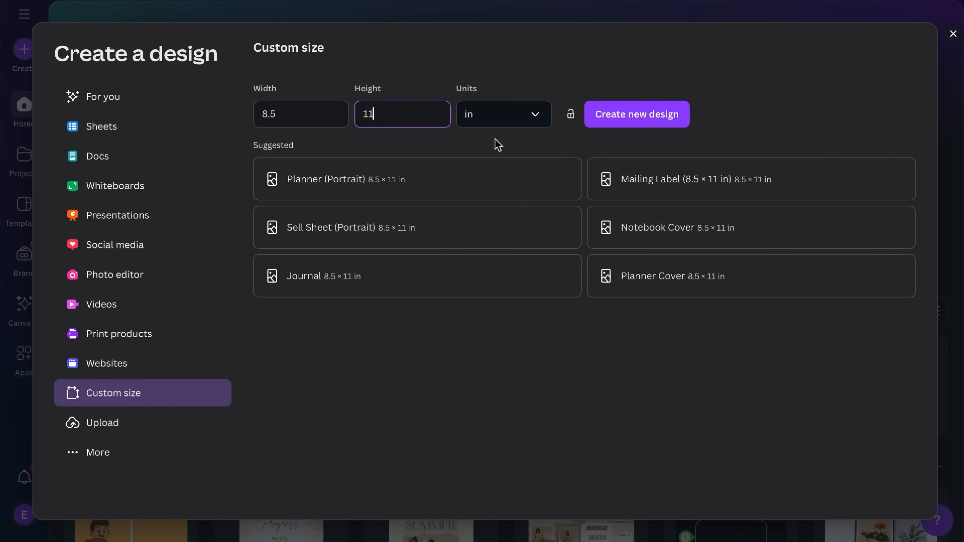
{"action": "left_click", "coordinate": [645, 118]}
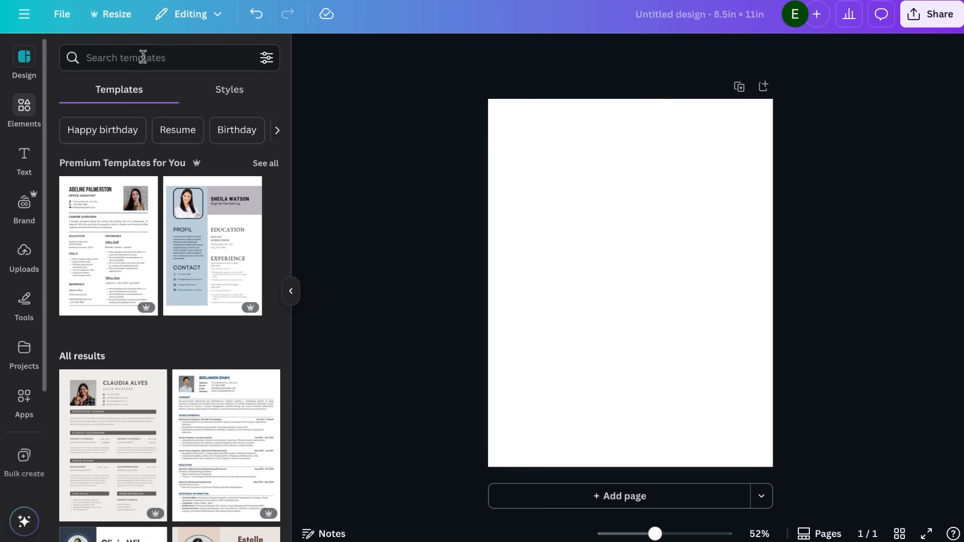
Find "notebook cover" graphics, add the multicolour leaf pattern and show all of its Magic Recommendations
{"action": "left_click", "coordinate": [144, 56]}
{"action": "type", "text": "notebook cover"}
{"action": "key", "text": "Return"}
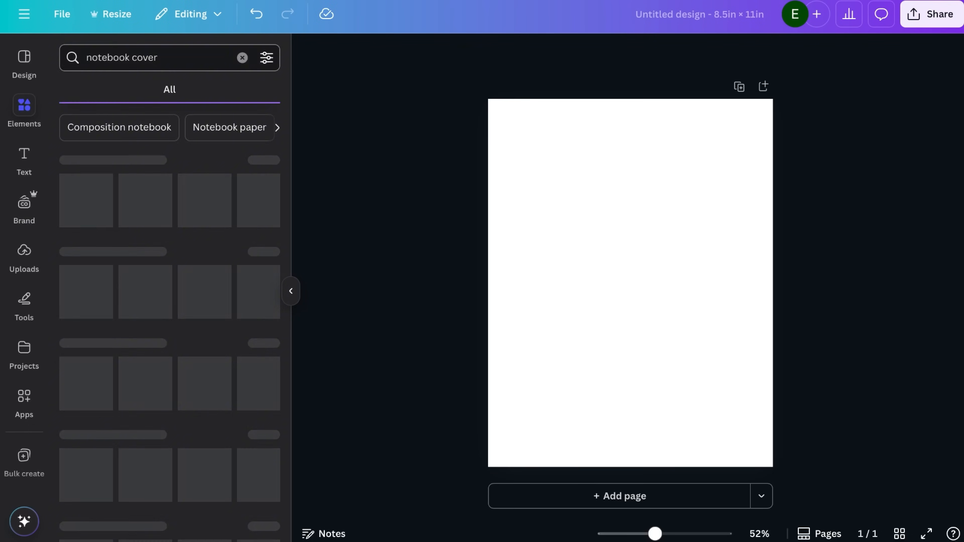
{"action": "left_click", "coordinate": [265, 160]}
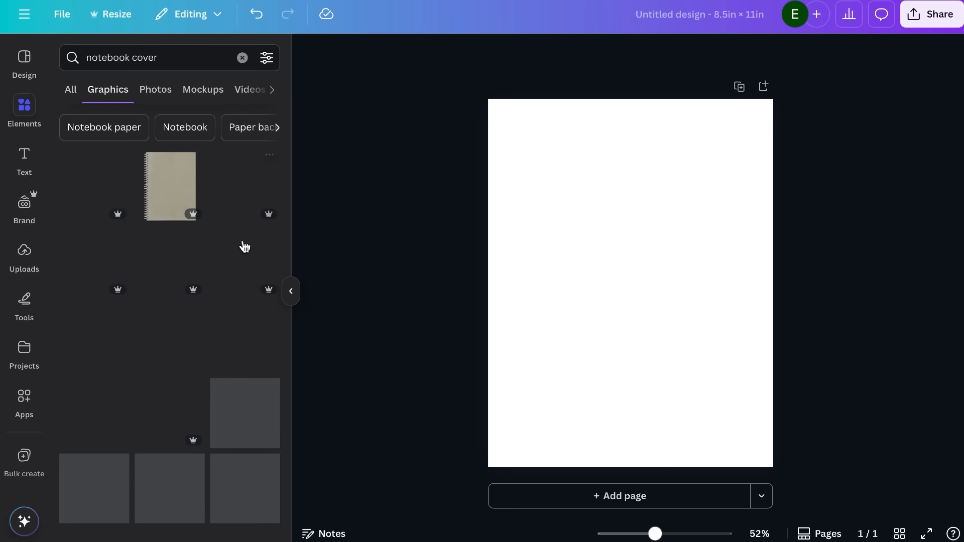
{"action": "left_click", "coordinate": [160, 260]}
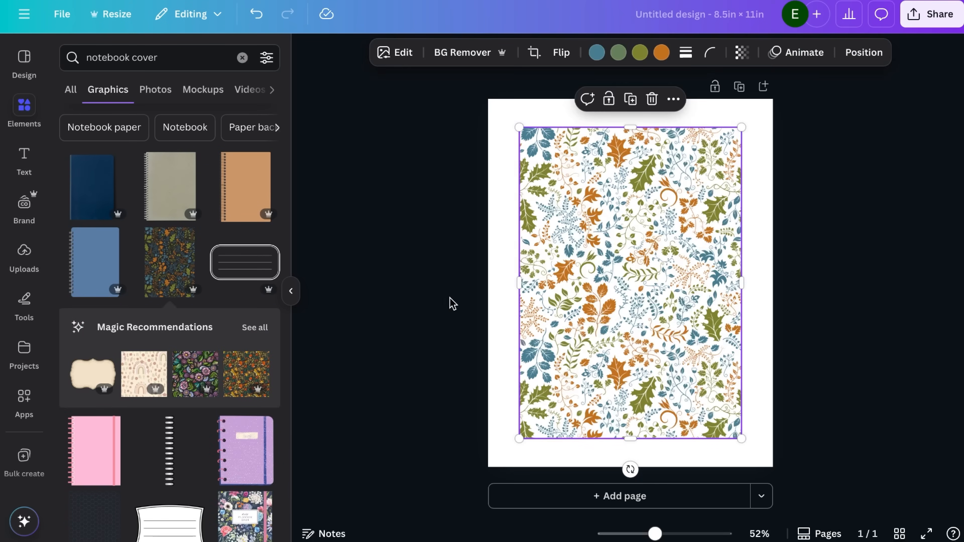
{"action": "left_click", "coordinate": [254, 327]}
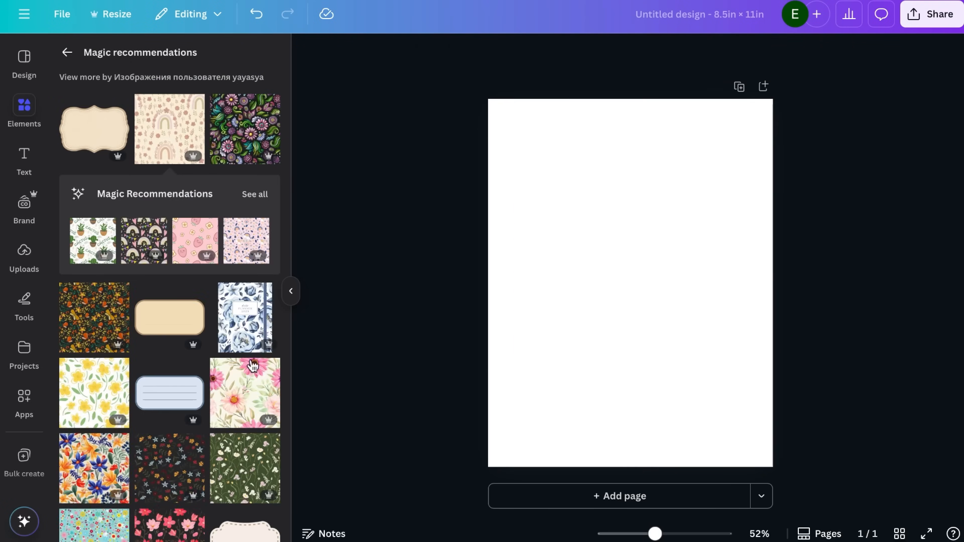
Add the pink flower and grey leaf pattern and align it with the page's upper-left corner
{"action": "scroll", "coordinate": [198, 248], "scroll_direction": "down", "scroll_amount": 15}
{"action": "left_click", "coordinate": [168, 362]}
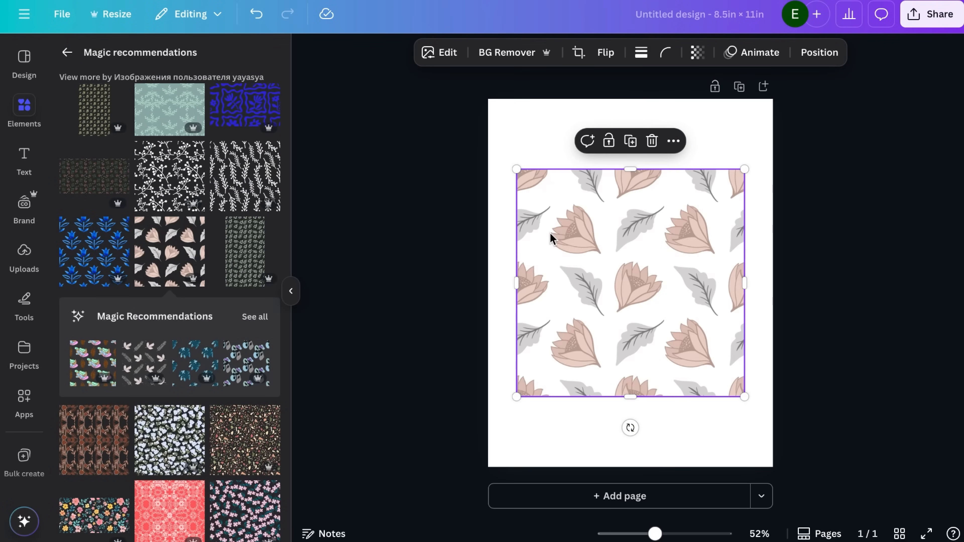
{"action": "left_click_drag", "start_coordinate": [551, 210], "coordinate": [523, 140]}
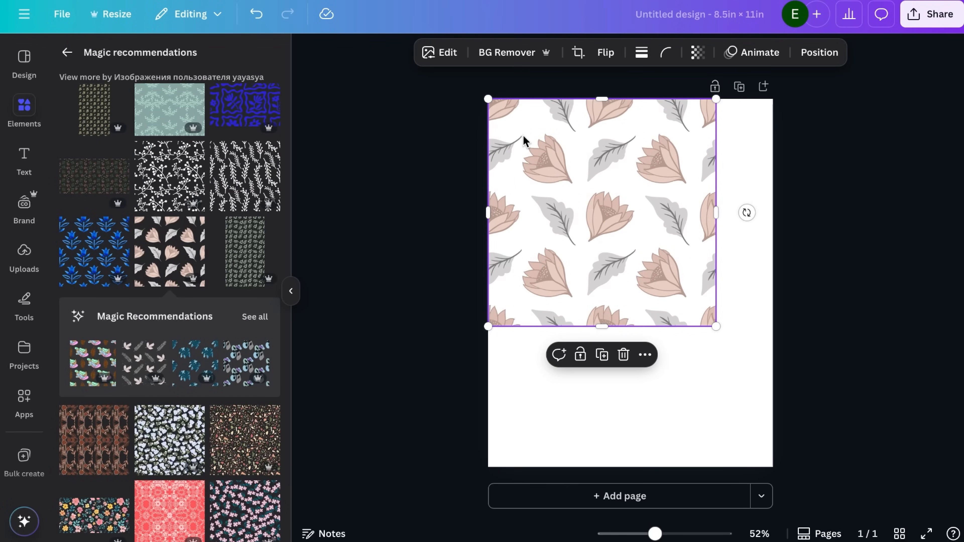
Duplicate the flower pattern to the right and downward so the copies tile seamlessly over the whole page
{"action": "key", "text": "super+d"}
{"action": "left_click_drag", "start_coordinate": [612, 130], "coordinate": [836, 126]}
{"action": "left_click", "coordinate": [701, 357]}
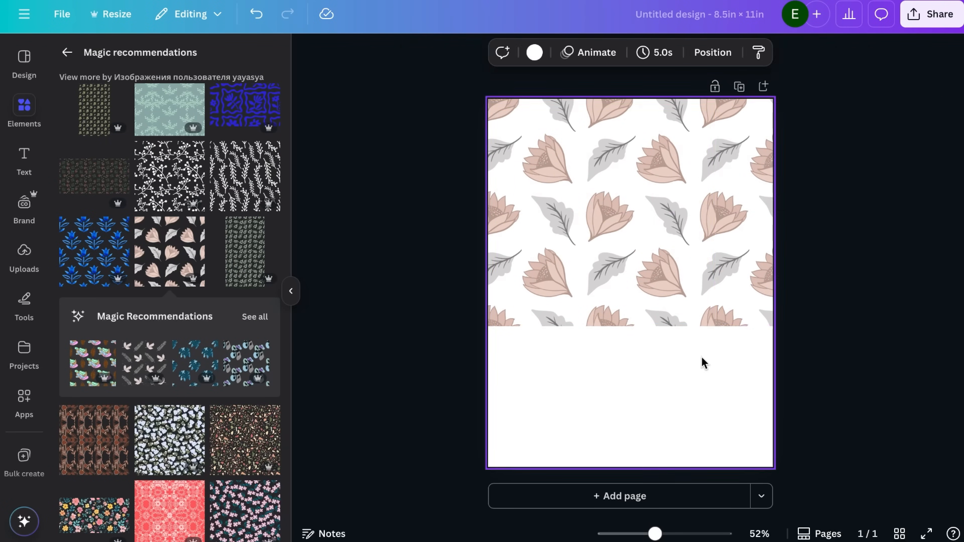
{"action": "left_click_drag", "start_coordinate": [662, 346], "coordinate": [740, 508]}
{"action": "key", "text": "super+d"}
{"action": "left_click", "coordinate": [411, 441]}
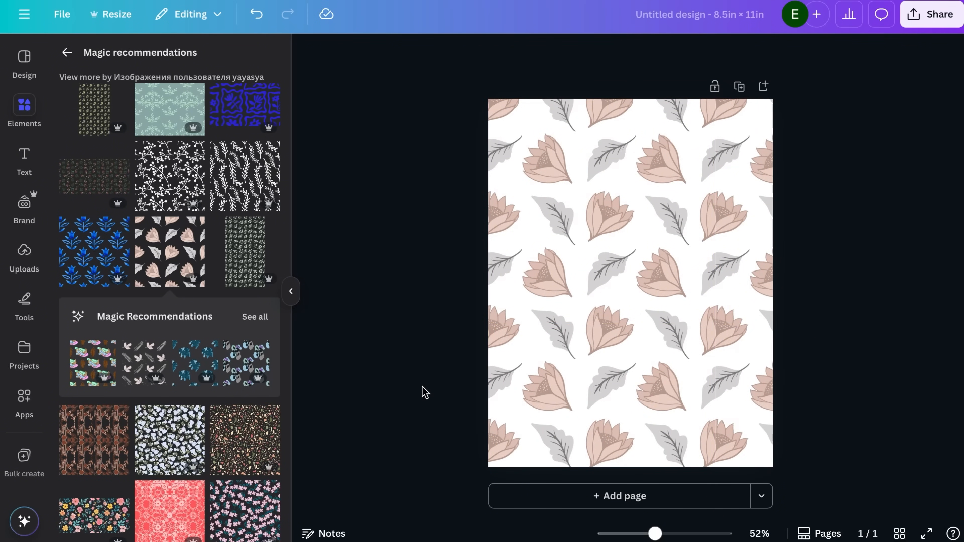
Add a second page with the flower pattern set as its background and compare it with the tiled page
{"action": "left_click", "coordinate": [611, 494]}
{"action": "left_click", "coordinate": [177, 270]}
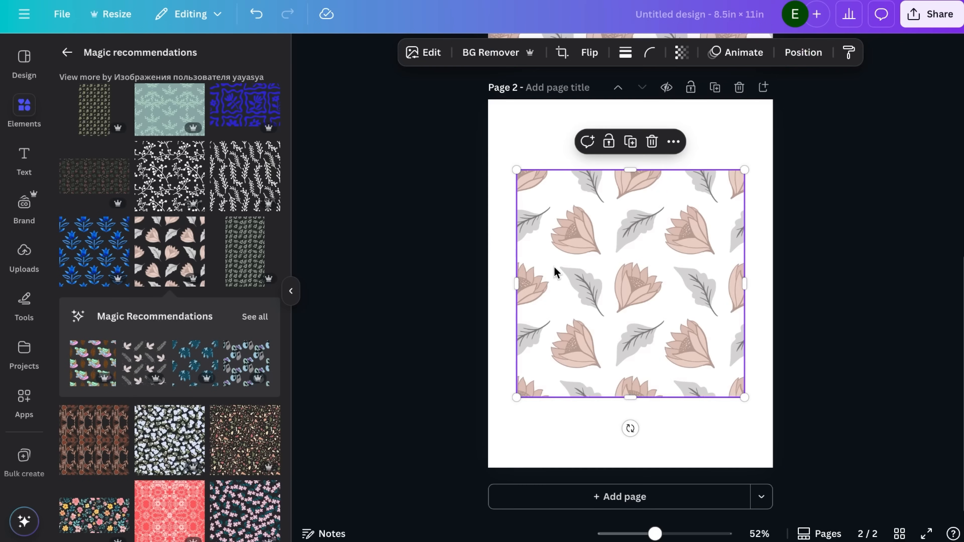
{"action": "right_click", "coordinate": [555, 272]}
{"action": "left_click", "coordinate": [662, 471]}
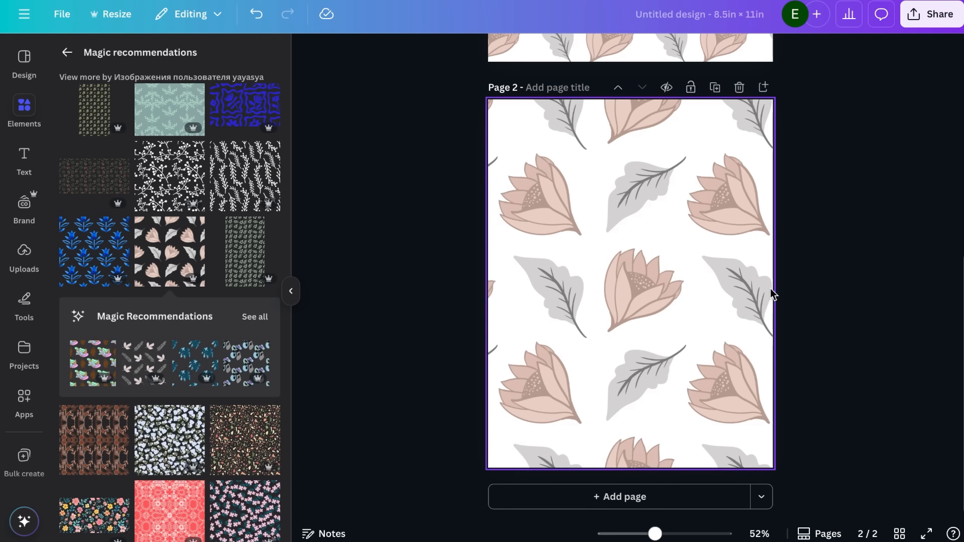
{"action": "scroll", "coordinate": [859, 277], "scroll_direction": "up", "scroll_amount": 5}
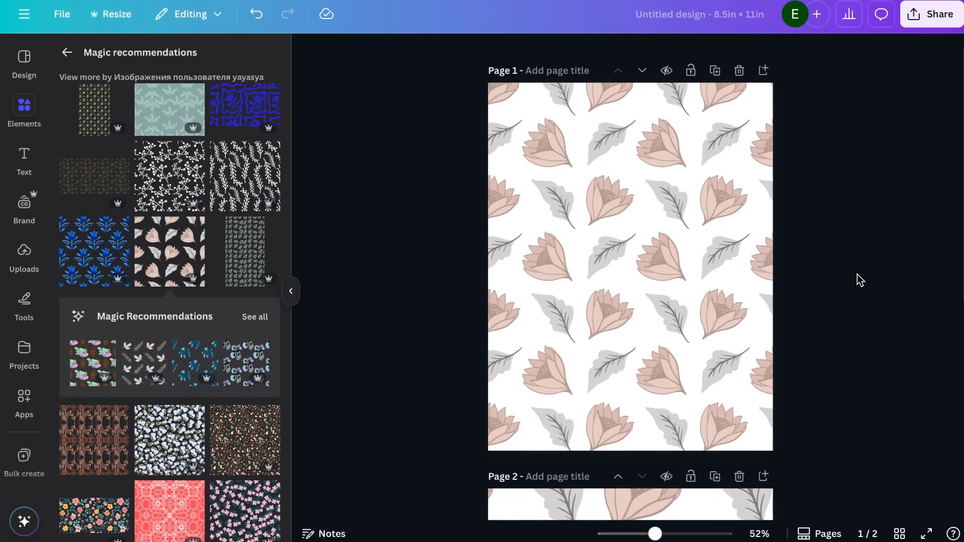
Delete the second page with the enlarged flower background
{"action": "scroll", "coordinate": [856, 278], "scroll_direction": "down", "scroll_amount": 10}
{"action": "left_click", "coordinate": [732, 269]}
{"action": "key", "text": "Delete"}
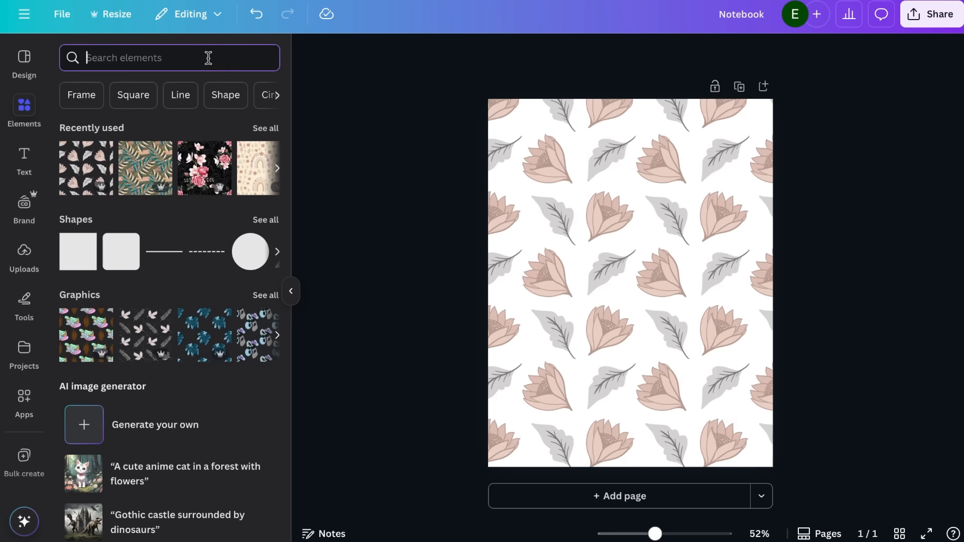
Add a dusty-pink rounded rectangle about 6.8 × 1.8 in near the cover's upper edge, spanning the margins
{"action": "type", "text": "shape"}
{"action": "key", "text": "Return"}
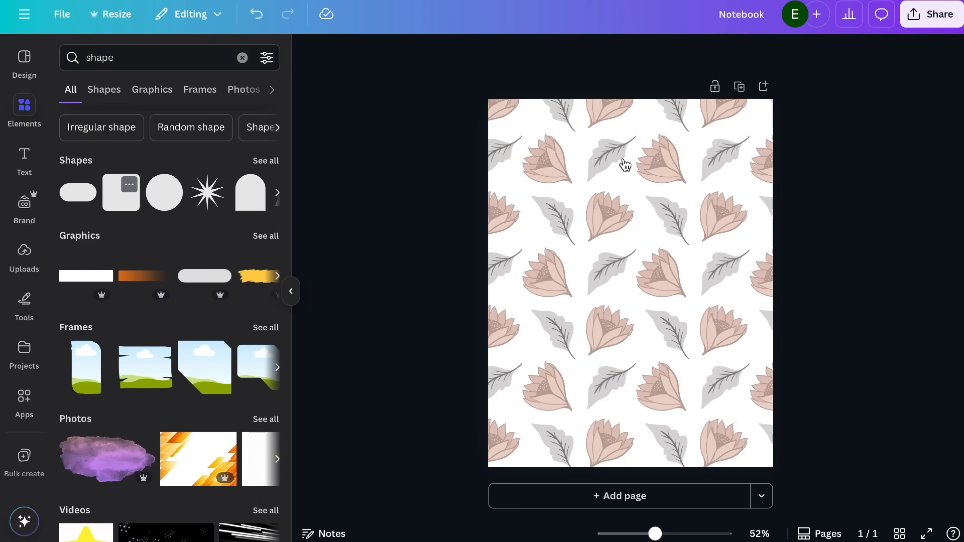
{"action": "left_click_drag", "start_coordinate": [632, 277], "coordinate": [516, 170]}
{"action": "left_click_drag", "start_coordinate": [673, 171], "coordinate": [745, 171]}
{"action": "left_click_drag", "start_coordinate": [632, 212], "coordinate": [635, 194]}
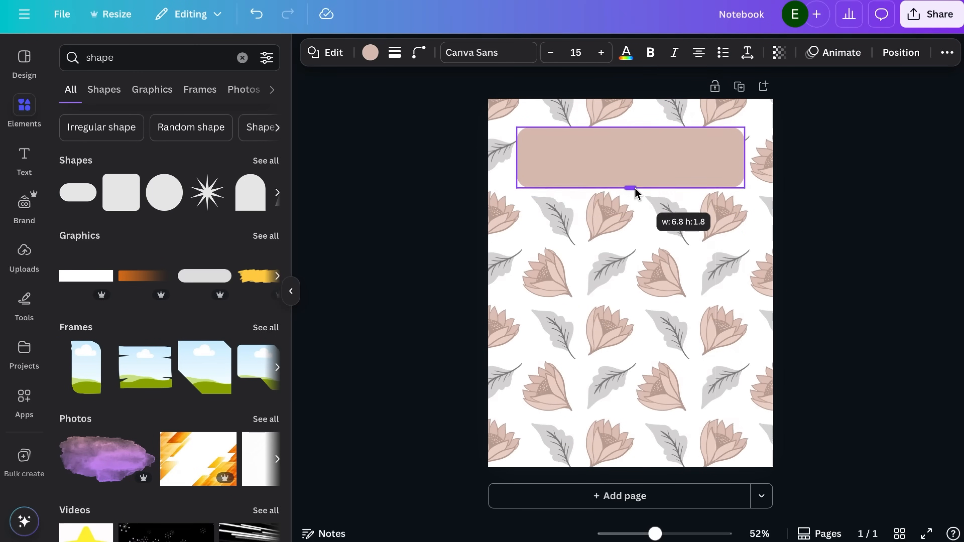
{"action": "left_click", "coordinate": [453, 264]}
Add a heading reading "Notebook" and set its font to Apricots
{"action": "left_click", "coordinate": [24, 159]}
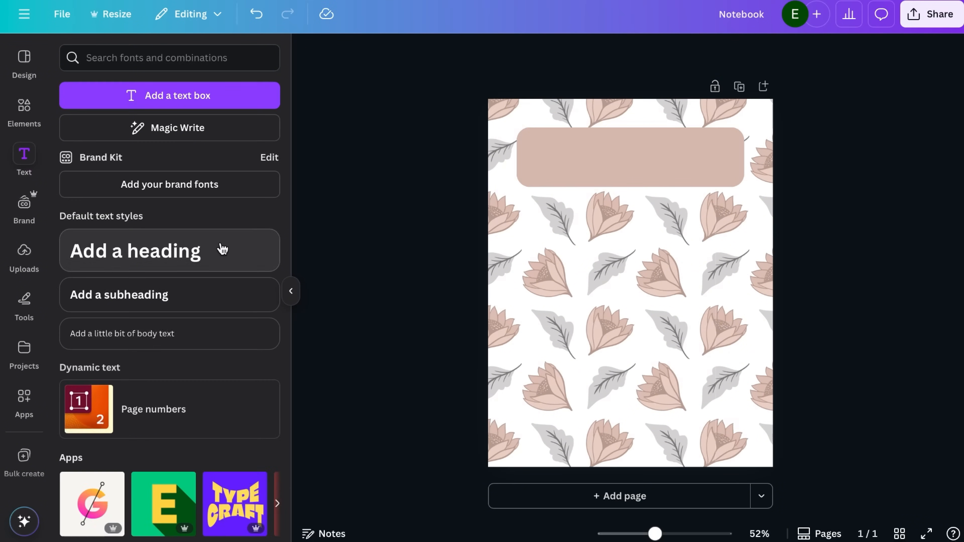
{"action": "left_click", "coordinate": [217, 249]}
{"action": "type", "text": "Notebook"}
{"action": "left_click", "coordinate": [361, 57]}
{"action": "left_click", "coordinate": [103, 258]}
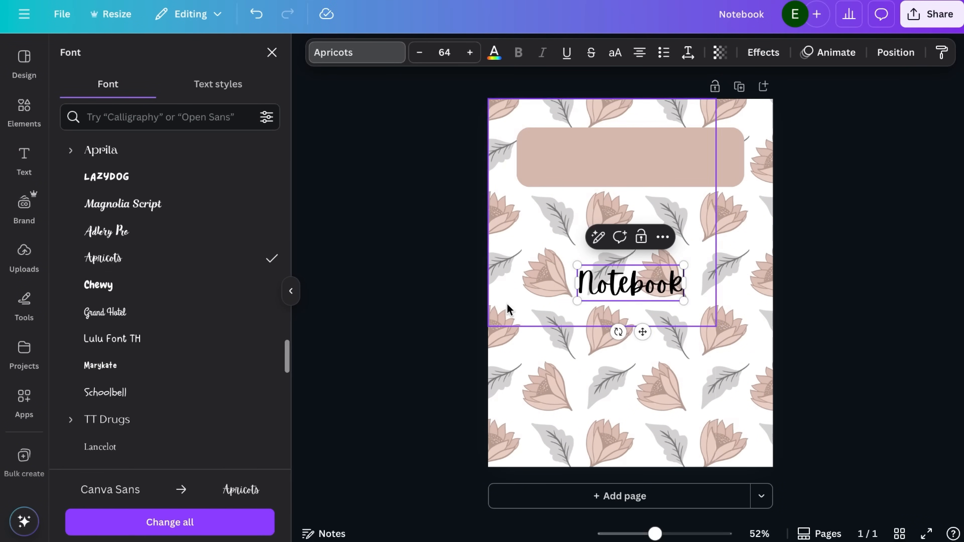
Move the "Notebook" title onto the pink rectangle and enlarge it to about size 108 to fill the shape
{"action": "left_click_drag", "start_coordinate": [641, 331], "coordinate": [650, 225]}
{"action": "left_click_drag", "start_coordinate": [684, 139], "coordinate": [717, 129]}
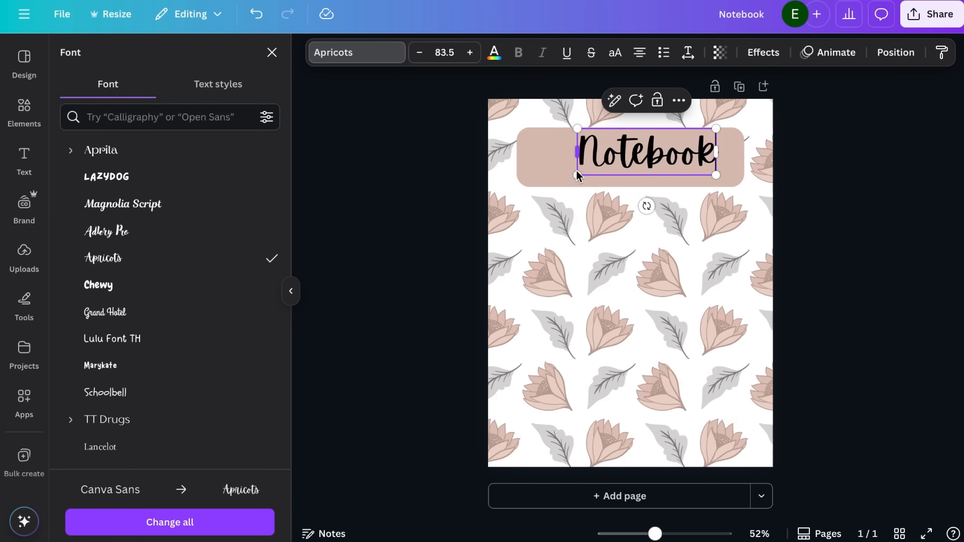
{"action": "left_click_drag", "start_coordinate": [578, 178], "coordinate": [546, 194]}
{"action": "left_click_drag", "start_coordinate": [717, 135], "coordinate": [721, 132]}
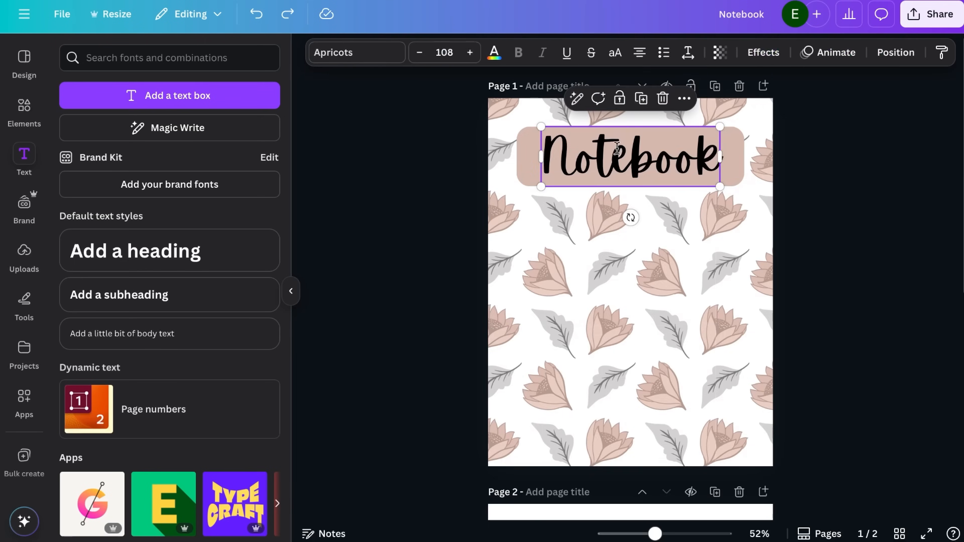
On a new second page, paste a copy of the cover title and change its text to "Notes"
{"action": "scroll", "coordinate": [585, 272], "scroll_direction": "down", "scroll_amount": 5}
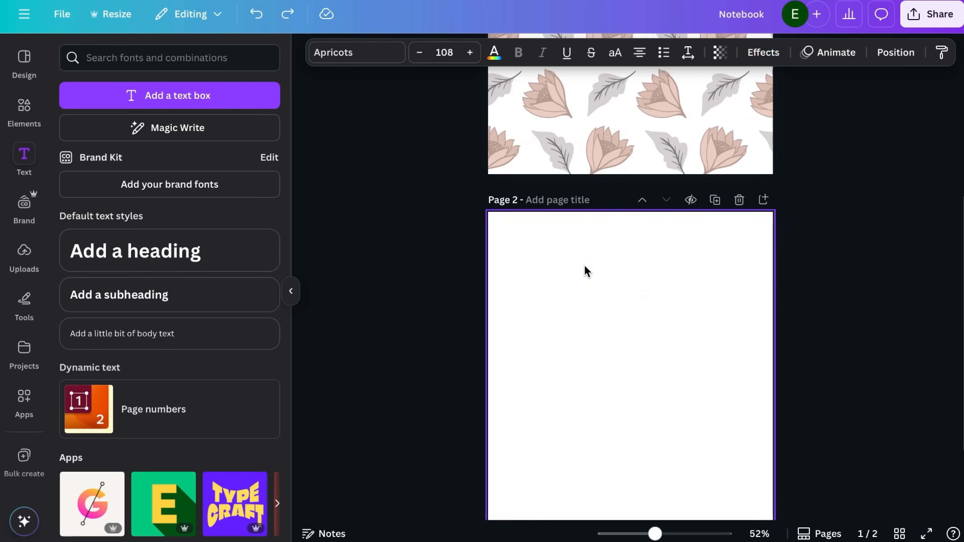
{"action": "key", "text": "ctrl+v"}
{"action": "double_click", "coordinate": [628, 163]}
{"action": "type", "text": "Notes"}
{"action": "left_click", "coordinate": [605, 225]}
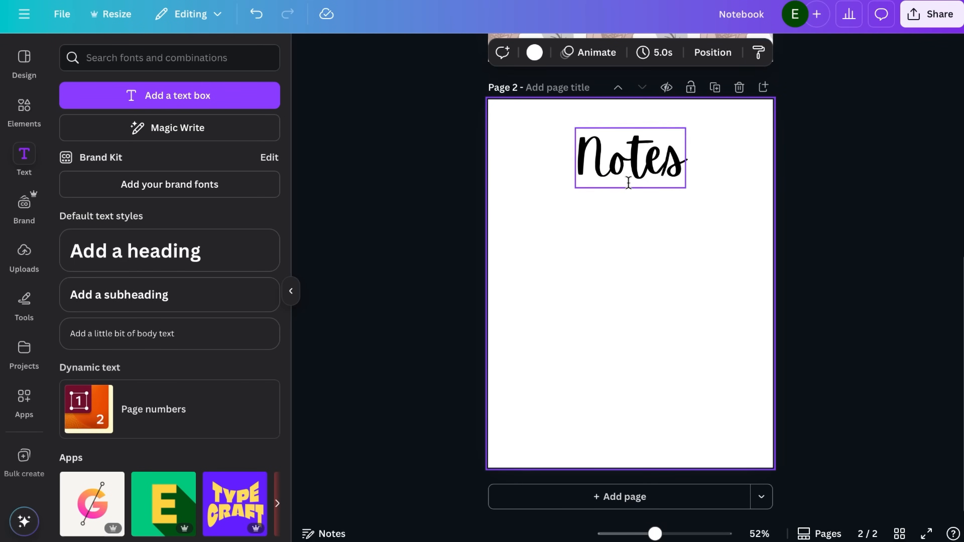
Shrink the "Notes" header into the page's upper-left area and add a matching "Date:" text beside it
{"action": "left_click_drag", "start_coordinate": [628, 184], "coordinate": [570, 183]}
{"action": "left_click_drag", "start_coordinate": [574, 148], "coordinate": [574, 129]}
{"action": "left_click_drag", "start_coordinate": [627, 168], "coordinate": [618, 157]}
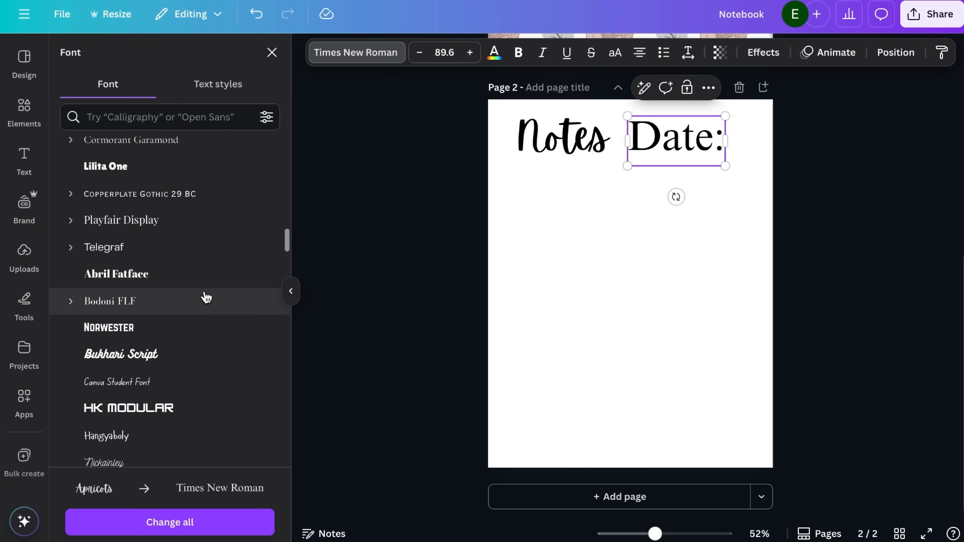
Change the date label to a bold serif font reading "DATE:" and shrink it to a small size
{"action": "left_click", "coordinate": [116, 273]}
{"action": "left_click_drag", "start_coordinate": [623, 112], "coordinate": [691, 148]}
{"action": "left_click", "coordinate": [592, 213]}
{"action": "left_click", "coordinate": [699, 154]}
{"action": "left_click_drag", "start_coordinate": [724, 194], "coordinate": [696, 170]}
Reduce the "Notes" header's font size and reposition the small "DATE:" label level with it
{"action": "left_click", "coordinate": [569, 139]}
{"action": "left_click", "coordinate": [419, 54]}
{"action": "left_click", "coordinate": [419, 54]}
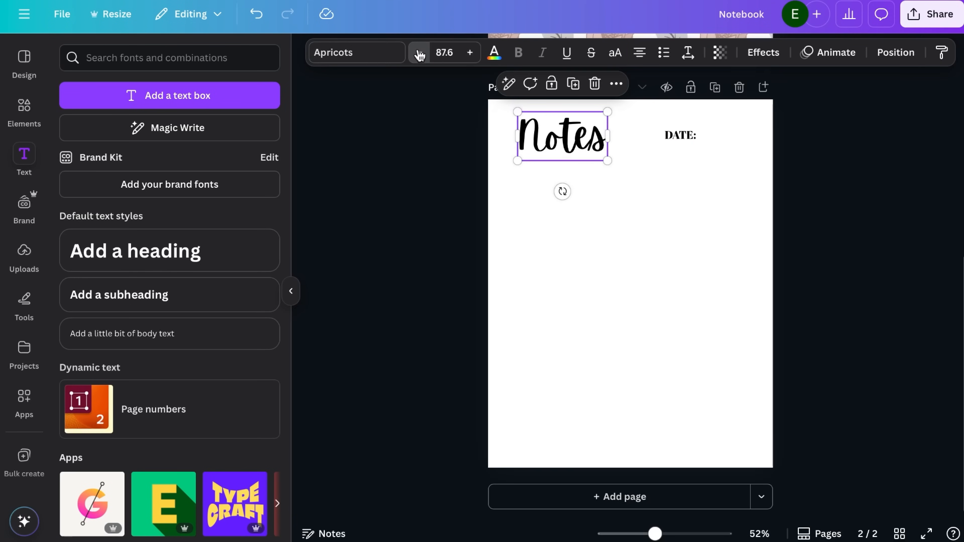
{"action": "left_click", "coordinate": [470, 52]}
{"action": "left_click_drag", "start_coordinate": [676, 136], "coordinate": [646, 126]}
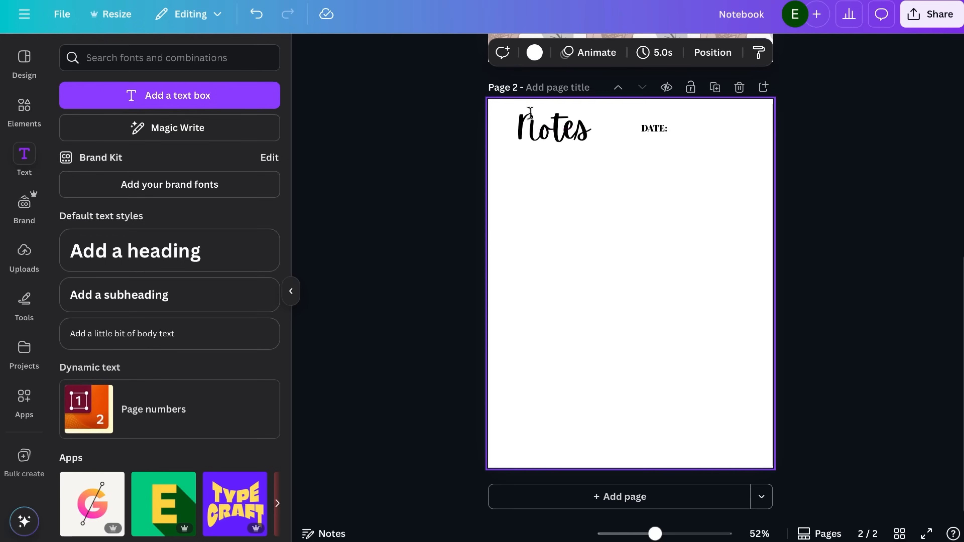
Search the elements for "line", add a solid line and set its stroke weight to 1
{"action": "left_click", "coordinate": [24, 106]}
{"action": "left_click", "coordinate": [146, 58]}
{"action": "type", "text": "line"}
{"action": "key", "text": "Return"}
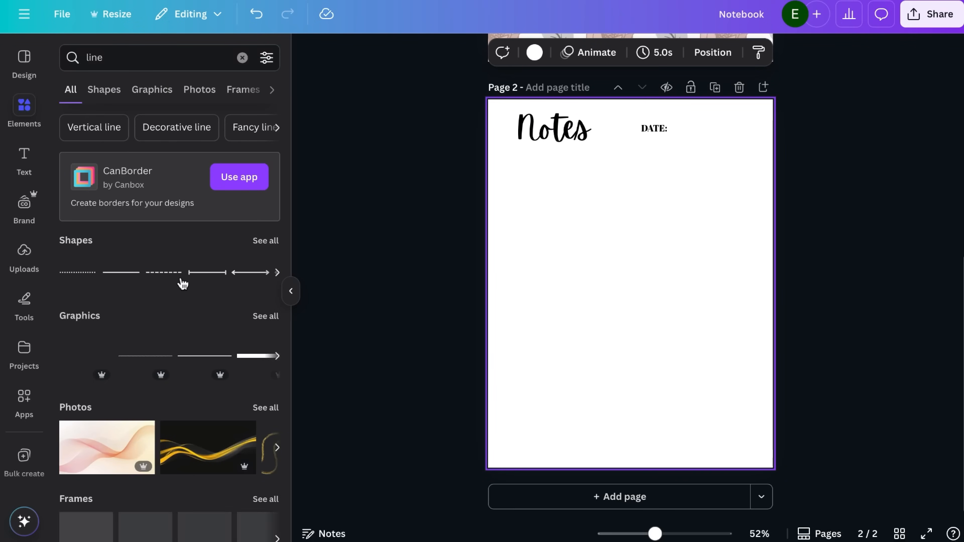
{"action": "left_click", "coordinate": [121, 272]}
{"action": "left_click", "coordinate": [493, 54]}
{"action": "left_click", "coordinate": [576, 182]}
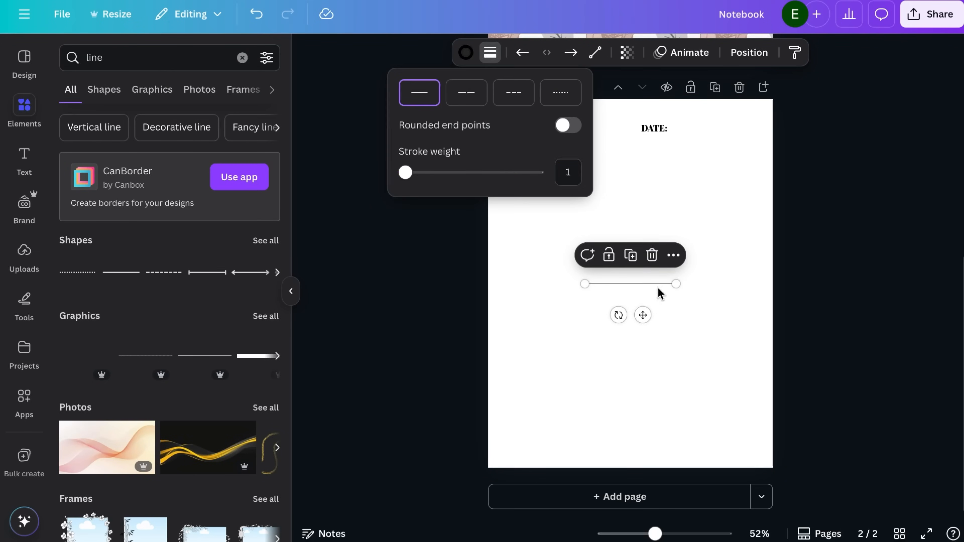
Place the thin line under the "DATE:" label and extend it to the right margin
{"action": "mouse_move", "coordinate": [659, 293]}
{"action": "left_mouse_down"}
{"action": "mouse_move", "coordinate": [720, 150]}
{"action": "mouse_move", "coordinate": [732, 160]}
{"action": "mouse_move", "coordinate": [689, 140]}
{"action": "mouse_move", "coordinate": [744, 133]}
{"action": "left_mouse_up"}
{"action": "left_click", "coordinate": [726, 222]}
{"action": "left_click", "coordinate": [728, 203]}
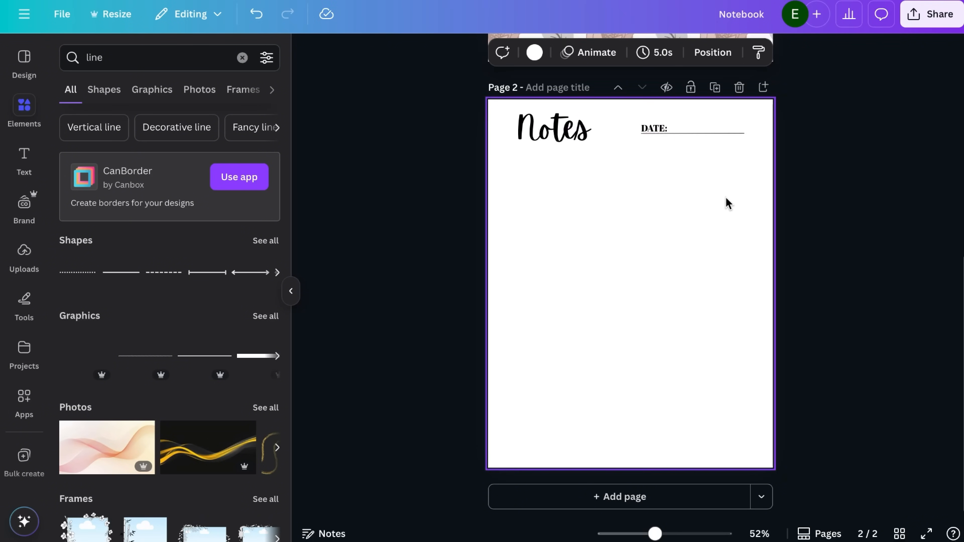
Add a horizontal writing line about 6.8 in long below the header, spanning both margins
{"action": "left_click", "coordinate": [700, 143]}
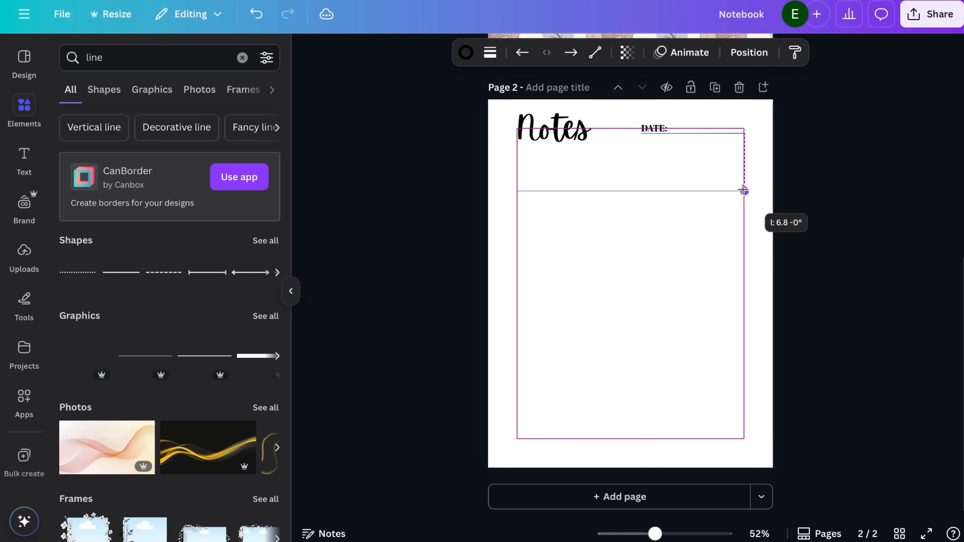
{"action": "left_click_drag", "start_coordinate": [743, 187], "coordinate": [743, 192]}
{"action": "left_click", "coordinate": [722, 265]}
Duplicate the full-width line to make four evenly spaced writing lines about 0.32 in apart
{"action": "left_click", "coordinate": [698, 193]}
{"action": "key", "text": "ctrl+d"}
{"action": "left_click_drag", "start_coordinate": [647, 226], "coordinate": [643, 257]}
{"action": "key", "text": "ctrl+d"}
{"action": "left_click", "coordinate": [661, 208]}
{"action": "left_click", "coordinate": [666, 231]}
{"action": "left_click", "coordinate": [681, 200]}
{"action": "scroll", "coordinate": [647, 226], "scroll_direction": "up", "scroll_amount": 4}
{"action": "left_click", "coordinate": [666, 218]}
{"action": "left_click", "coordinate": [693, 193]}
{"action": "left_click", "coordinate": [659, 211]}
{"action": "key", "text": "ctrl+d"}
{"action": "left_click", "coordinate": [607, 190]}
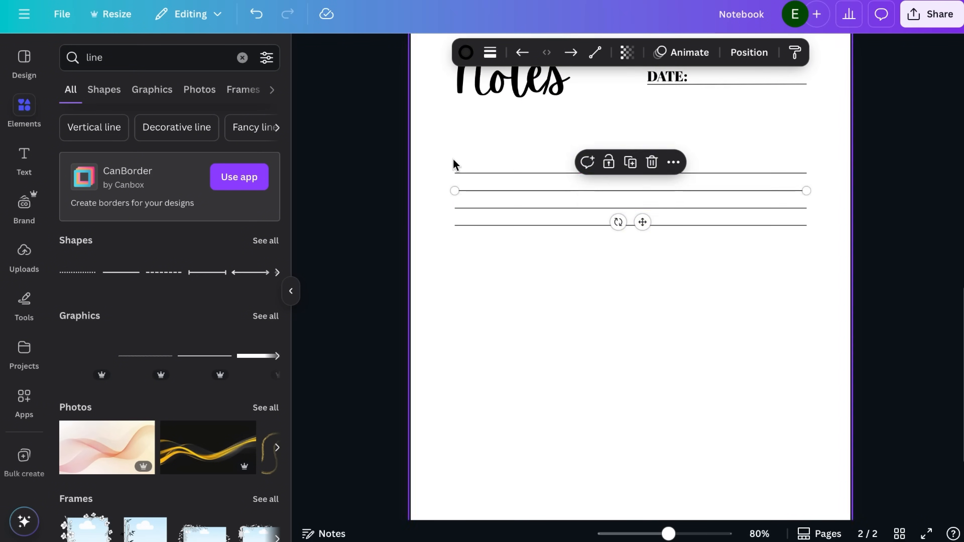
Duplicate groups of writing lines downward at the same 0.323 in spacing until the page is filled
{"action": "left_click_drag", "start_coordinate": [454, 161], "coordinate": [501, 240]}
{"action": "key", "text": "ctrl+d"}
{"action": "left_click_drag", "start_coordinate": [682, 228], "coordinate": [673, 289]}
{"action": "scroll", "coordinate": [674, 290], "scroll_direction": "down", "scroll_amount": 3}
{"action": "left_click_drag", "start_coordinate": [497, 157], "coordinate": [542, 279]}
{"action": "key", "text": "ctrl+d"}
{"action": "left_click_drag", "start_coordinate": [664, 258], "coordinate": [664, 357]}
{"action": "left_click_drag", "start_coordinate": [721, 422], "coordinate": [683, 279]}
{"action": "key", "text": "ctrl+d"}
{"action": "left_click_drag", "start_coordinate": [675, 361], "coordinate": [677, 450]}
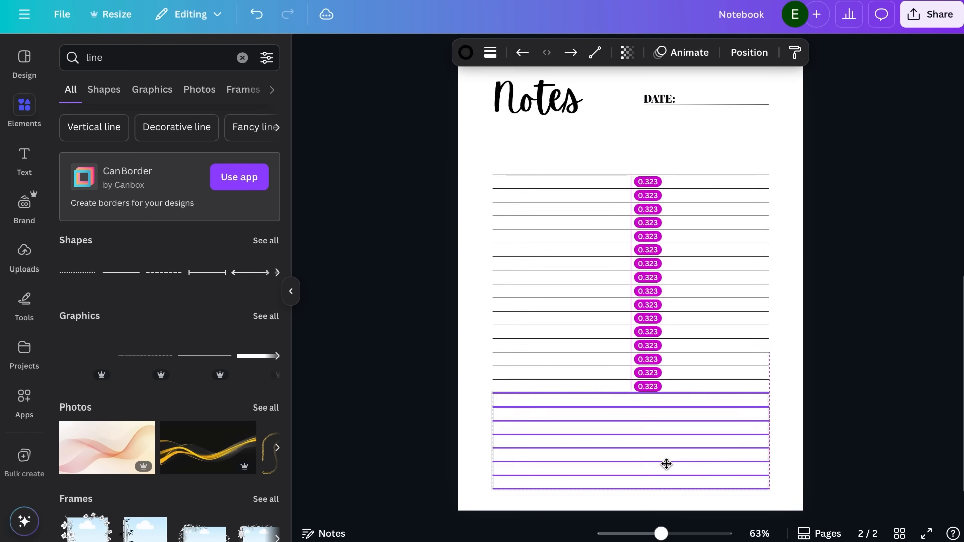
{"action": "left_click", "coordinate": [854, 362]}
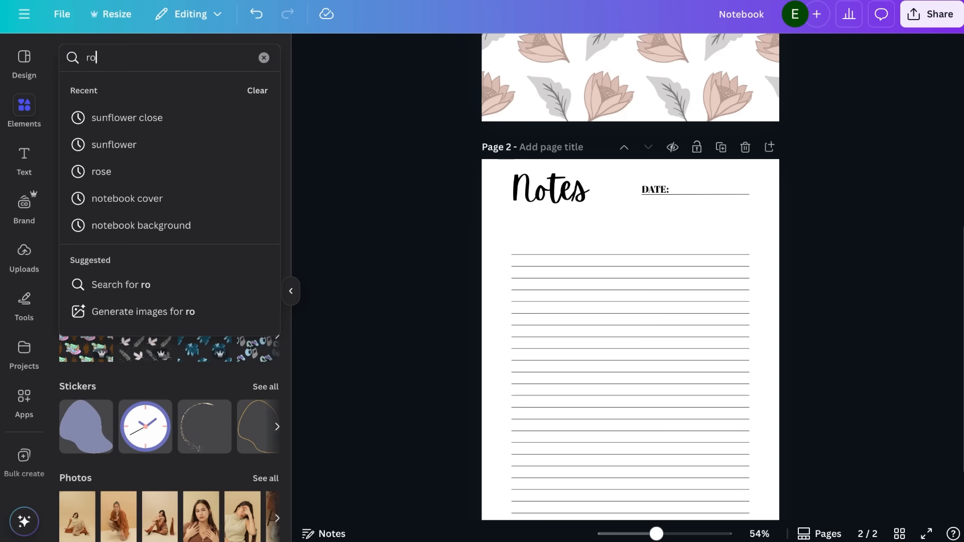
Search the graphics for "sunflower" and add the watercolour sunflower with green leaves to the Notes page
{"action": "type", "text": "se"}
{"action": "key", "text": "Return"}
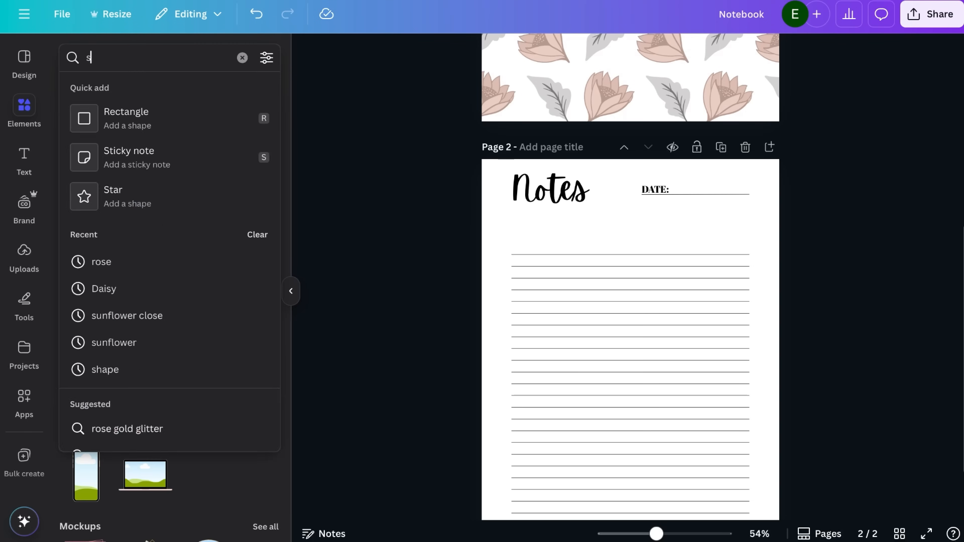
{"action": "type", "text": "unflower"}
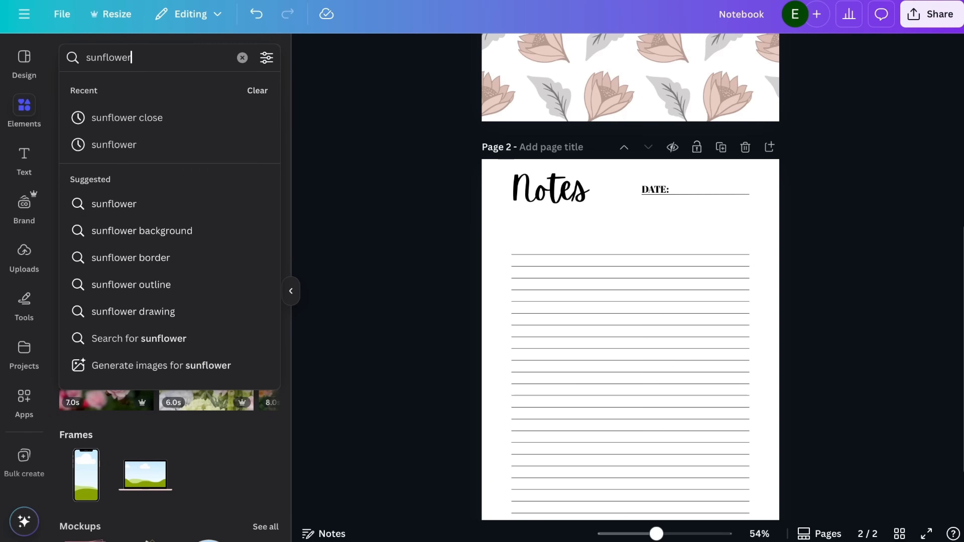
{"action": "key", "text": "Return"}
{"action": "left_click", "coordinate": [267, 162]}
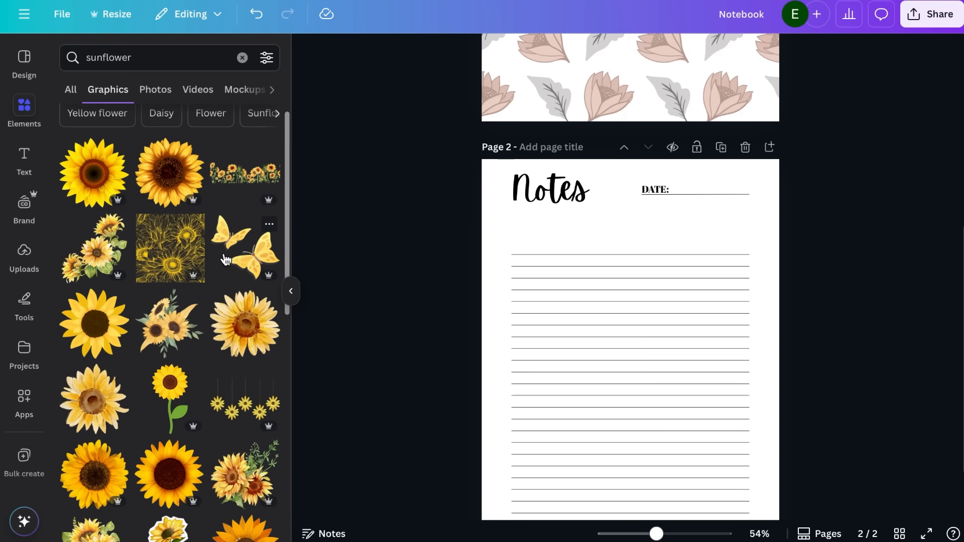
{"action": "scroll", "coordinate": [183, 253], "scroll_direction": "down", "scroll_amount": 1}
{"action": "scroll", "coordinate": [180, 251], "scroll_direction": "down", "scroll_amount": 4}
{"action": "left_click", "coordinate": [169, 453]}
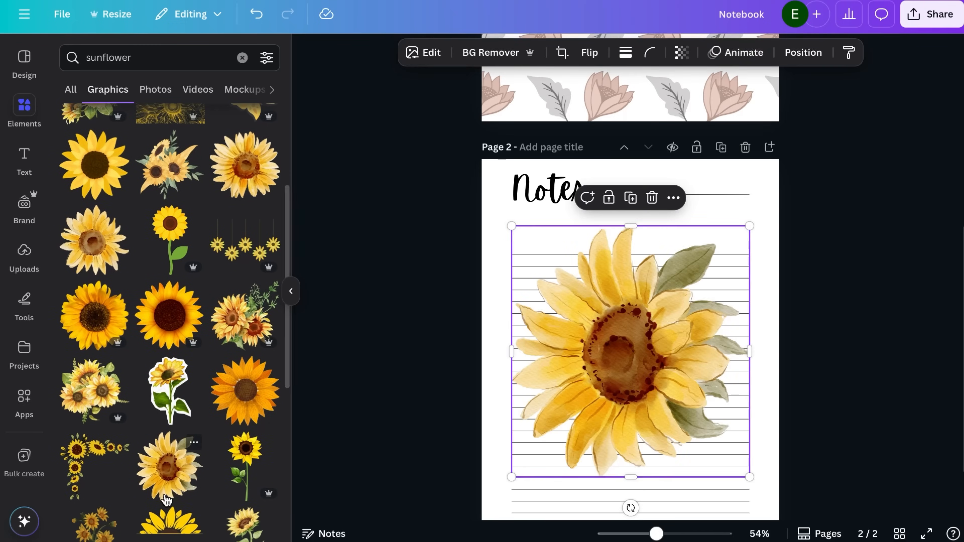
Recolour the sunflower on the Notes page with dusty pink tones taken from the cover's photo colours
{"action": "left_click", "coordinate": [143, 350]}
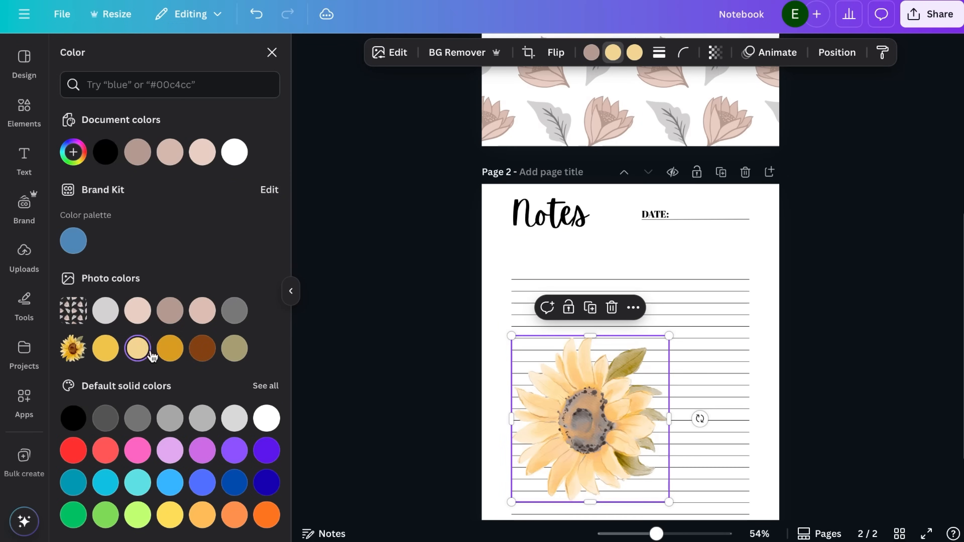
{"action": "left_click", "coordinate": [149, 348]}
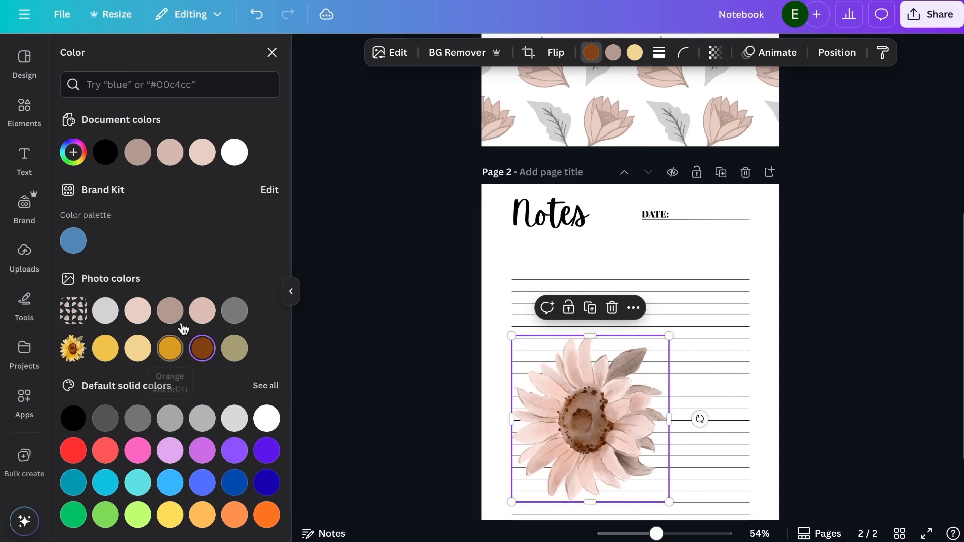
{"action": "left_click", "coordinate": [169, 311]}
{"action": "left_click", "coordinate": [203, 310]}
Shrink the flower, place it over the page's upper-right corner and set its transparency to 72
{"action": "left_click_drag", "start_coordinate": [668, 336], "coordinate": [567, 444]}
{"action": "left_click_drag", "start_coordinate": [540, 472], "coordinate": [764, 205]}
{"action": "left_click", "coordinate": [715, 53]}
{"action": "left_click_drag", "start_coordinate": [750, 108], "coordinate": [719, 108]}
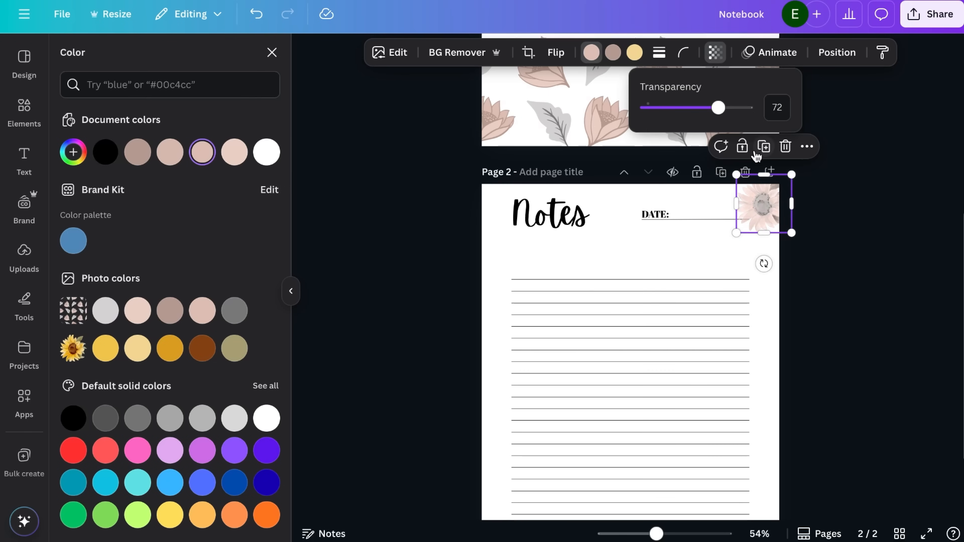
Move the faded flower to the lower-right corner of the Notes page, slightly overlapping the page edge
{"action": "left_click_drag", "start_coordinate": [756, 221], "coordinate": [767, 222]}
{"action": "scroll", "coordinate": [767, 222], "scroll_direction": "down", "scroll_amount": 2}
{"action": "left_click", "coordinate": [764, 161]}
{"action": "left_click_drag", "start_coordinate": [789, 153], "coordinate": [784, 477]}
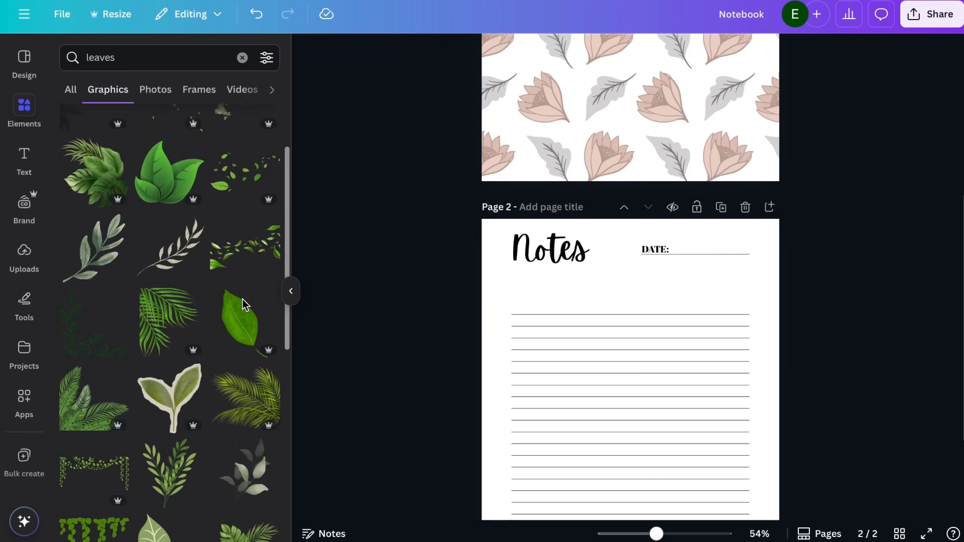
Search the graphics for "leave" and add the green graphic of two serrated leaves to the Notes page
{"action": "key", "text": "BackSpace"}
{"action": "scroll", "coordinate": [205, 251], "scroll_direction": "down", "scroll_amount": 10}
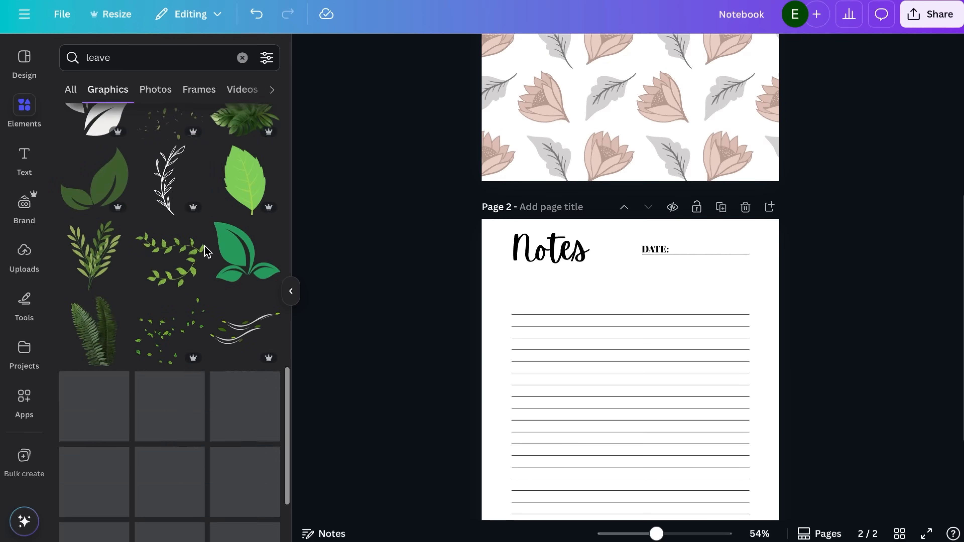
{"action": "left_click", "coordinate": [97, 266]}
Recolour the leaf graphic with light grey leaf surfaces and dark veins to match the cover
{"action": "left_click", "coordinate": [555, 52]}
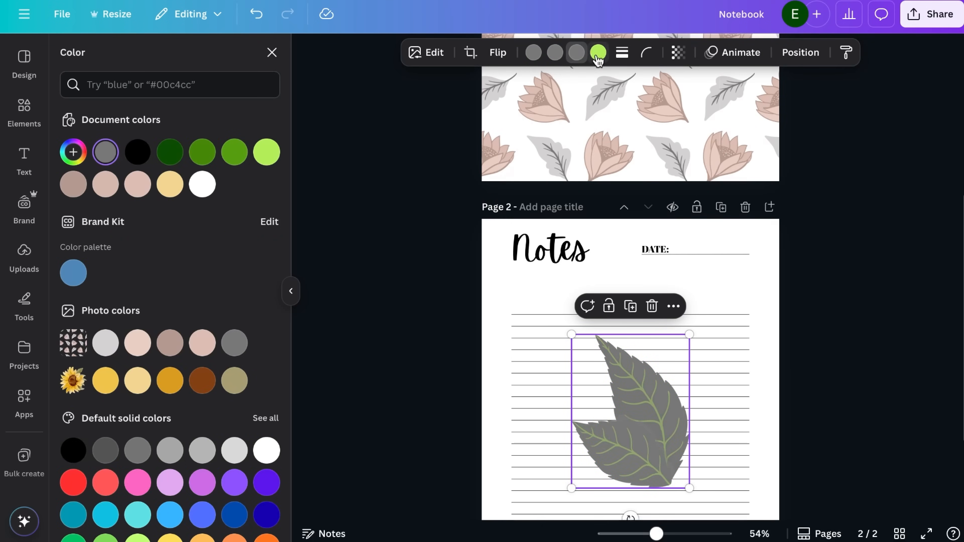
{"action": "left_click", "coordinate": [536, 56]}
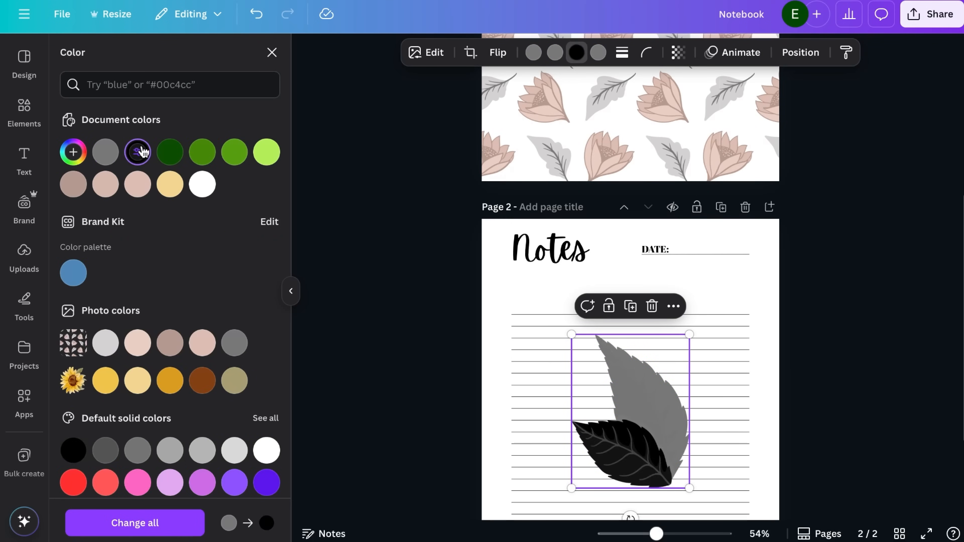
{"action": "left_click", "coordinate": [137, 153]}
{"action": "left_click", "coordinate": [533, 53]}
{"action": "scroll", "coordinate": [190, 342], "scroll_direction": "down", "scroll_amount": 1}
{"action": "left_click", "coordinate": [203, 428]}
{"action": "left_click", "coordinate": [203, 427]}
{"action": "left_click", "coordinate": [576, 53]}
{"action": "left_click", "coordinate": [232, 427]}
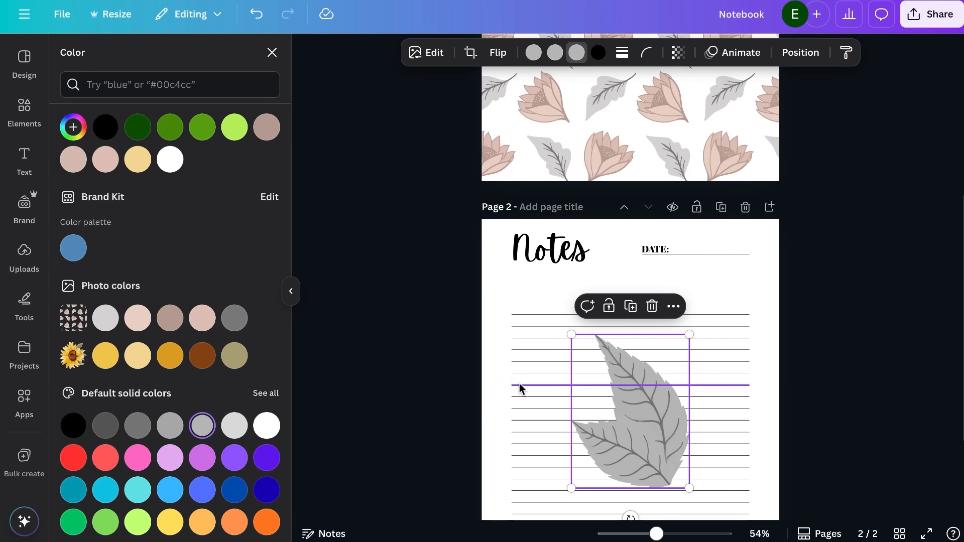
Shrink the grey leaves into the page's upper-right corner and place a rotated copy in the lower-left corner
{"action": "left_click_drag", "start_coordinate": [689, 334], "coordinate": [631, 411]}
{"action": "left_click_drag", "start_coordinate": [604, 470], "coordinate": [715, 131]}
{"action": "left_click", "coordinate": [767, 471]}
{"action": "left_click", "coordinate": [495, 469]}
{"action": "left_click", "coordinate": [494, 401]}
{"action": "left_click", "coordinate": [834, 246]}
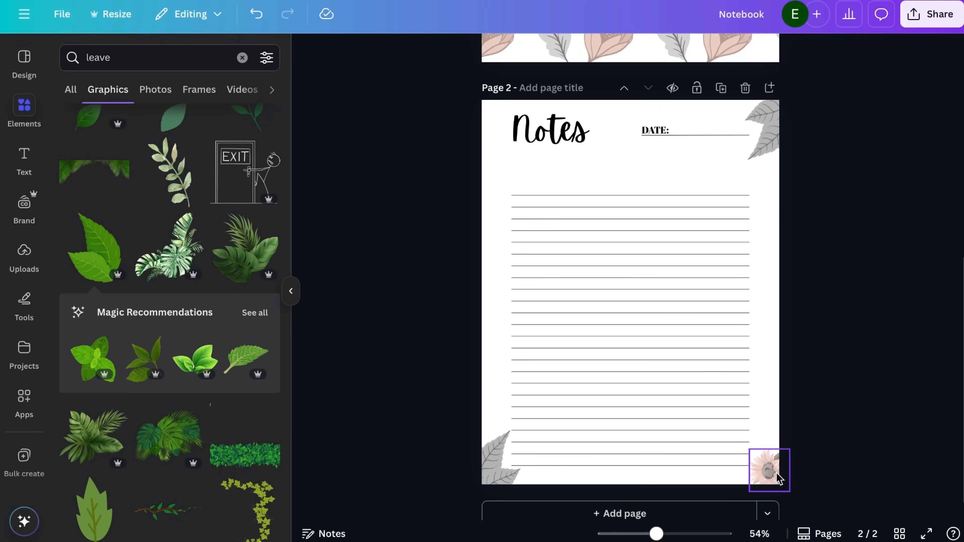
Place a flipped copy of the pink flower in the upper-left corner of the Notes page, beside the title
{"action": "left_click", "coordinate": [777, 477]}
{"action": "left_click_drag", "start_coordinate": [770, 473], "coordinate": [584, 291]}
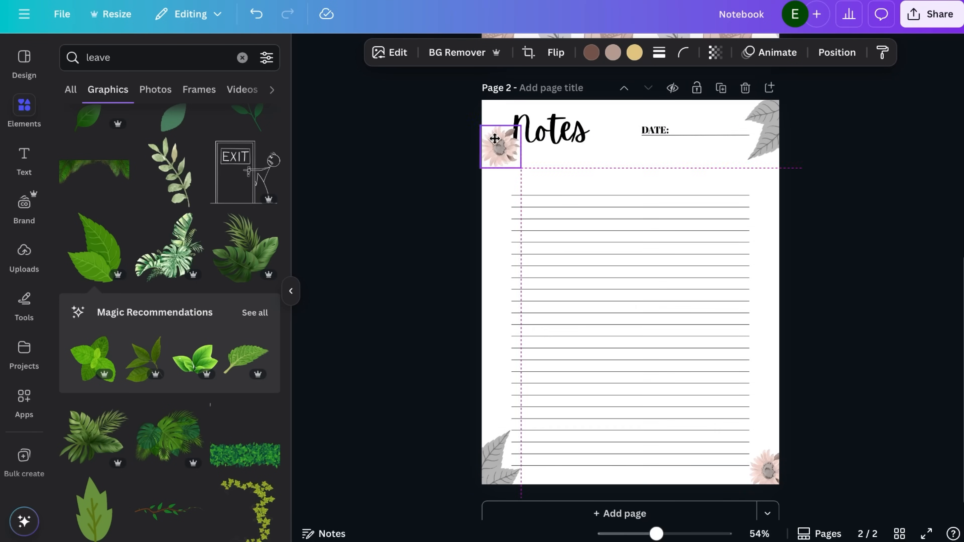
{"action": "left_click", "coordinate": [557, 53]}
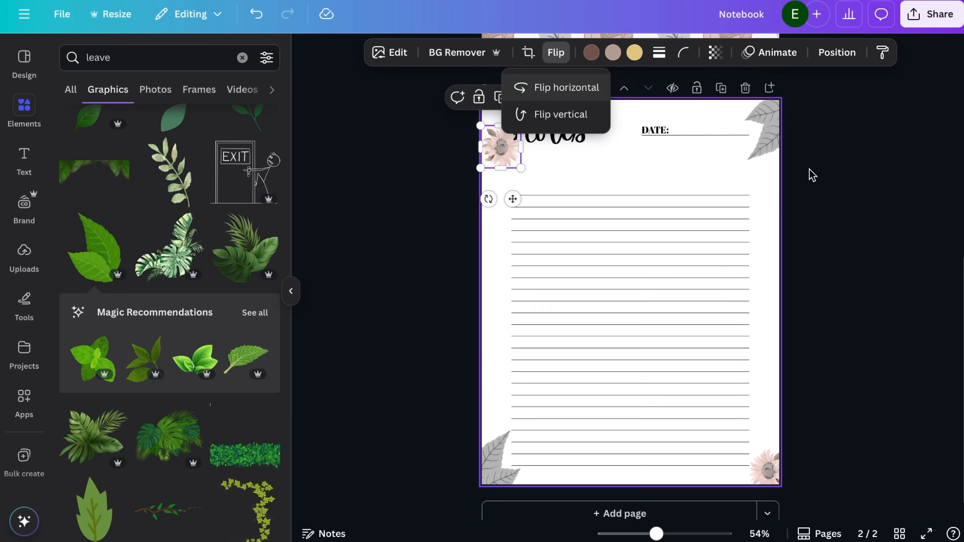
{"action": "left_click", "coordinate": [832, 203]}
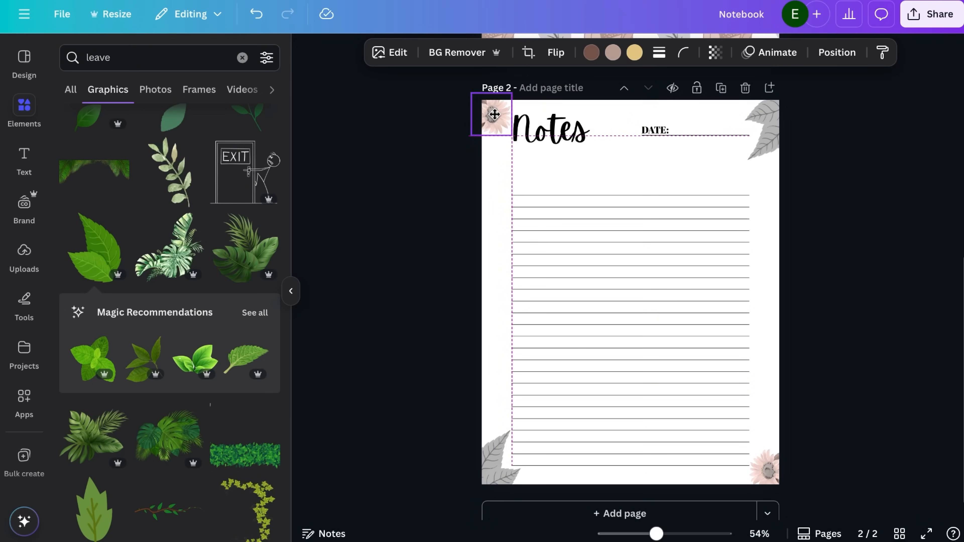
{"action": "left_click", "coordinate": [863, 211]}
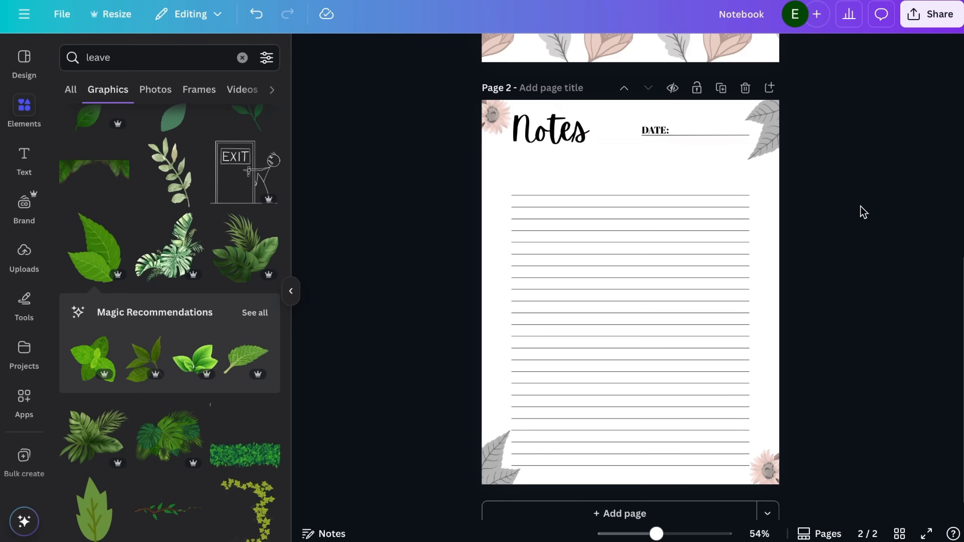
{"action": "scroll", "coordinate": [863, 211], "scroll_direction": "up", "scroll_amount": 1}
{"action": "scroll", "coordinate": [863, 211], "scroll_direction": "down", "scroll_amount": 1}
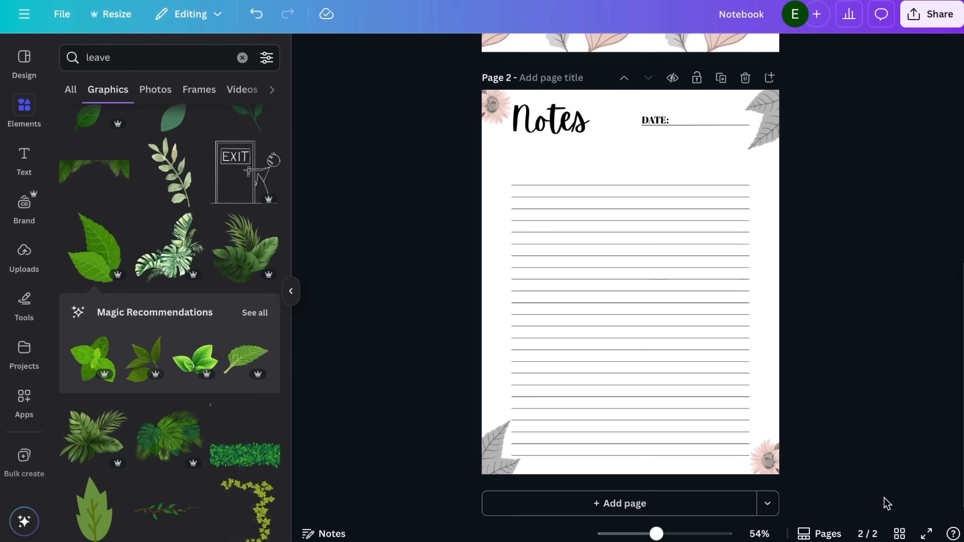
Show all pages as a grid and duplicate the Notes page until the notebook has 21 pages
{"action": "left_click", "coordinate": [899, 532]}
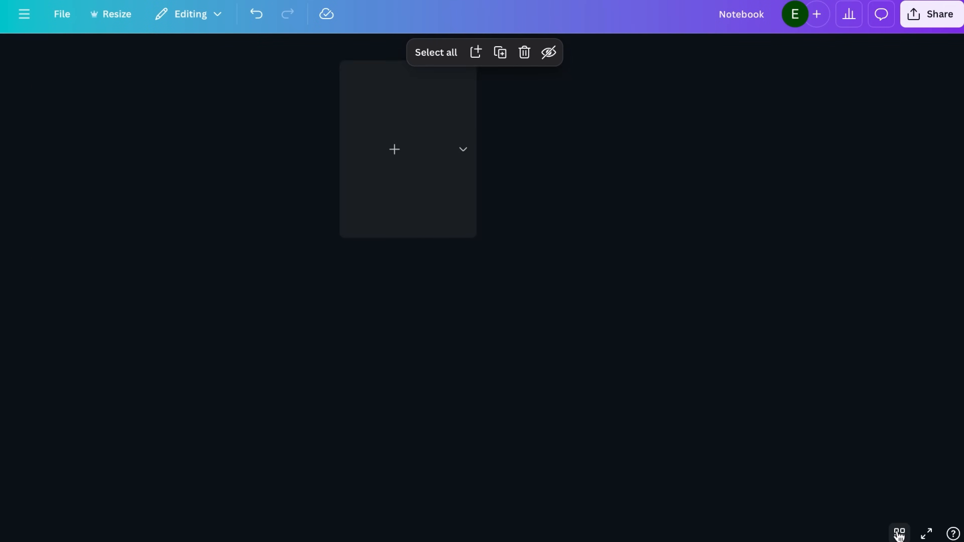
{"action": "key", "text": "ctrl+d"}
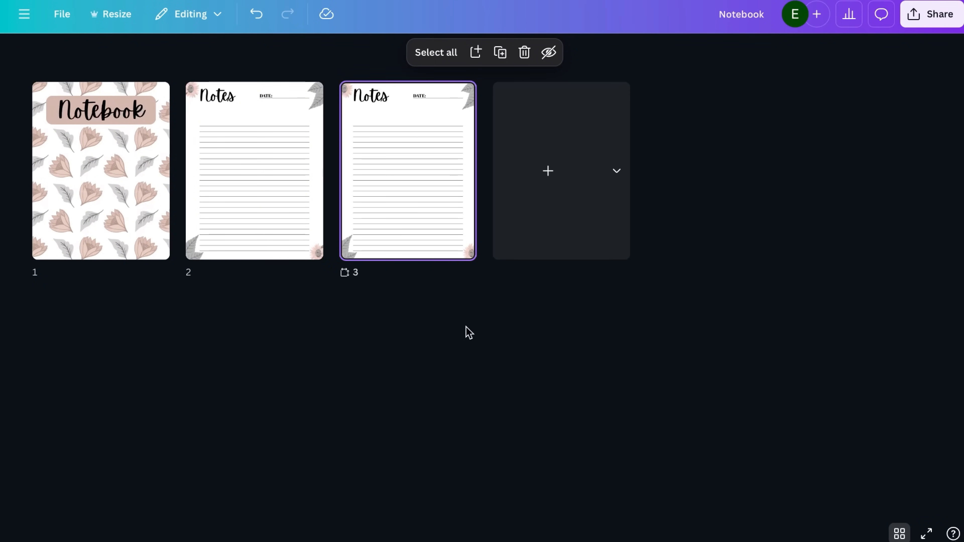
{"action": "key", "text": "ctrl+d"}
{"action": "key", "text": "ctrl+d"}
{"action": "key", "text": "ctrl+d"}
{"action": "key", "text": "ctrl+d"}
{"action": "key", "text": "ctrl+d"}
{"action": "key", "text": "ctrl+d"}
{"action": "key", "text": "ctrl+d"}
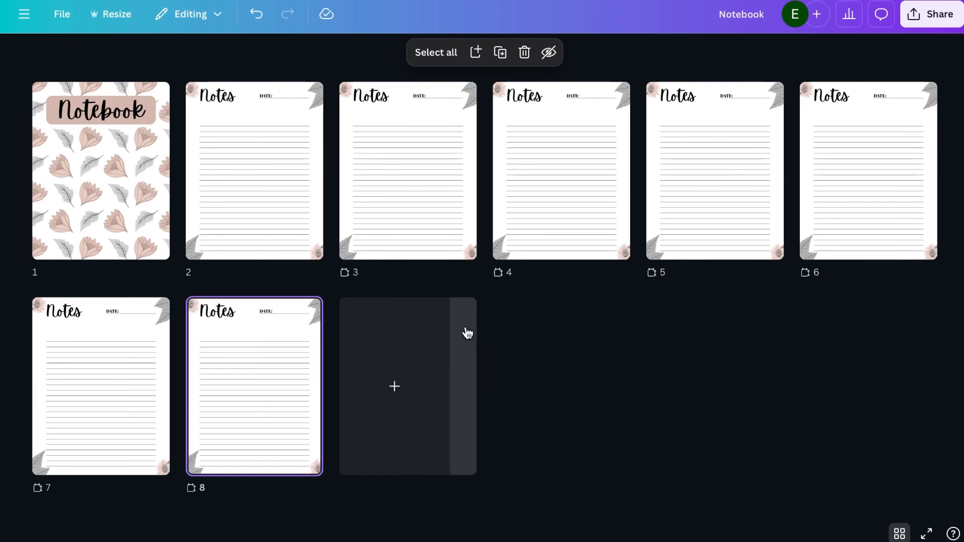
{"action": "key", "text": "ctrl+d"}
{"action": "key", "text": "ctrl+d"}
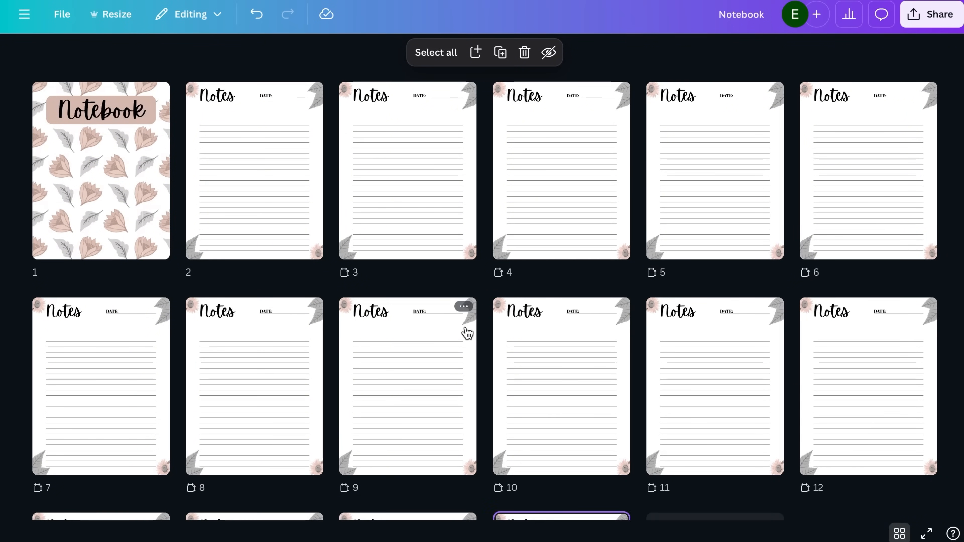
{"action": "key", "text": "ctrl+d"}
{"action": "key", "text": "ctrl+d"}
{"action": "key", "text": "ctrl+d"}
{"action": "key", "text": "ctrl+d"}
{"action": "key", "text": "ctrl+d"}
{"action": "key", "text": "ctrl+d"}
{"action": "key", "text": "ctrl+d"}
{"action": "key", "text": "ctrl+d"}
{"action": "key", "text": "ctrl+d"}
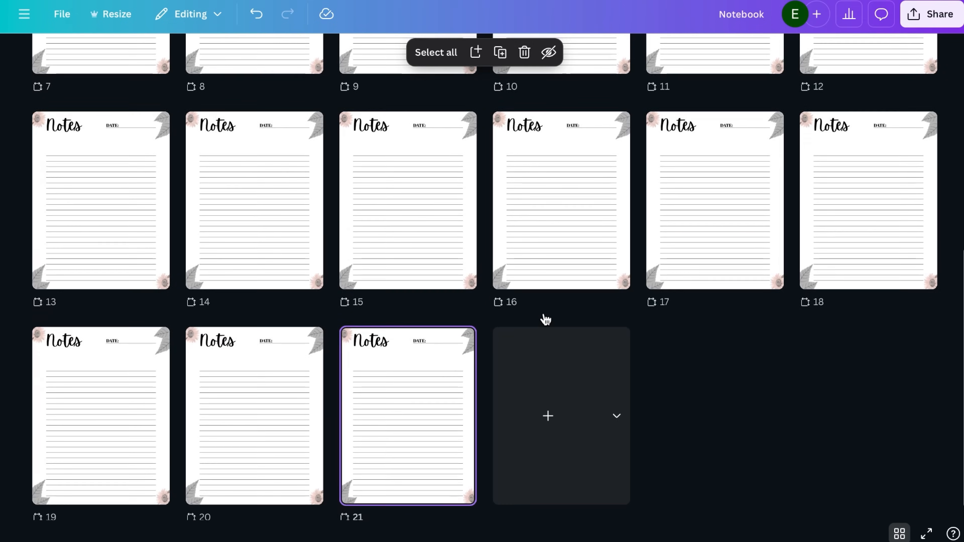
{"action": "scroll", "coordinate": [544, 319], "scroll_direction": "up", "scroll_amount": 6}
{"action": "scroll", "coordinate": [546, 320], "scroll_direction": "up", "scroll_amount": 4}
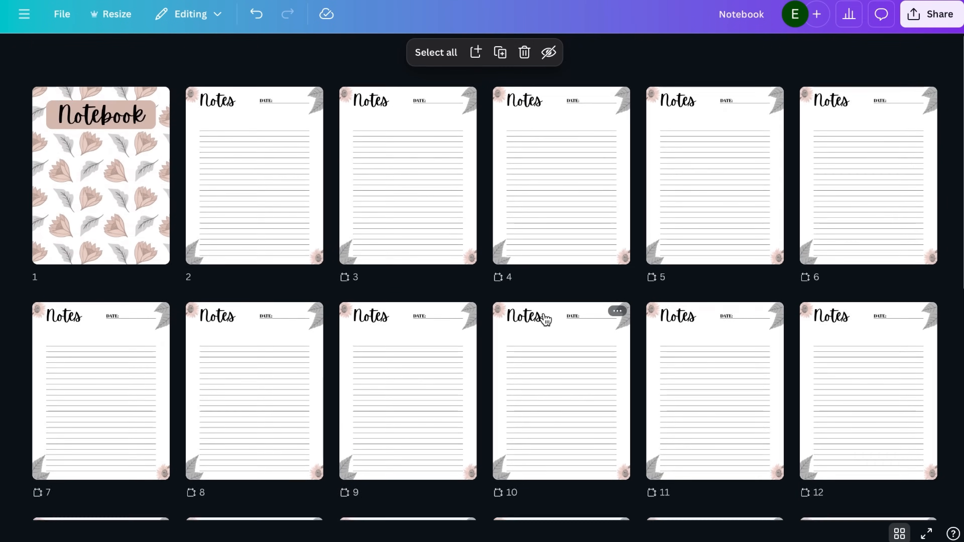
{"action": "scroll", "coordinate": [545, 320], "scroll_direction": "down", "scroll_amount": 10}
{"action": "scroll", "coordinate": [545, 320], "scroll_direction": "up", "scroll_amount": 5}
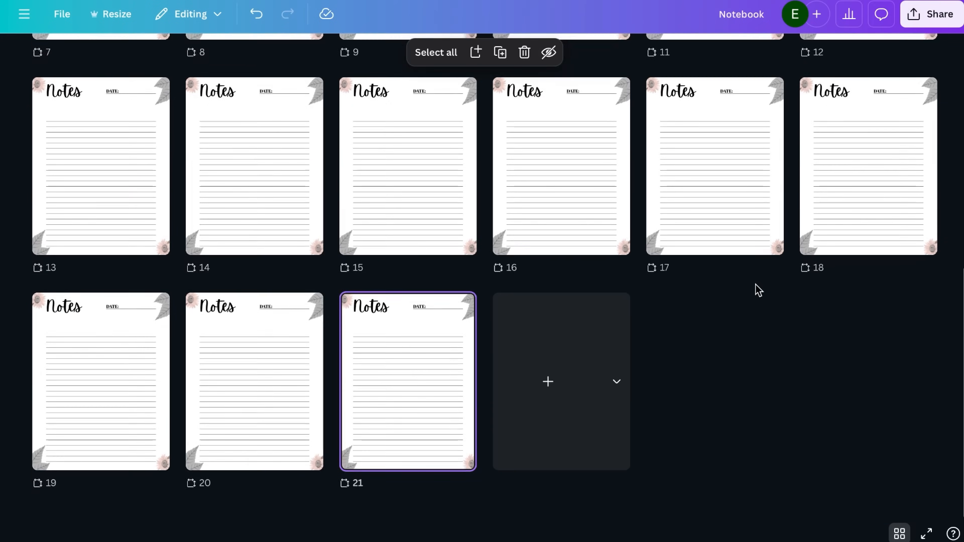
{"action": "scroll", "coordinate": [755, 289], "scroll_direction": "up", "scroll_amount": 5}
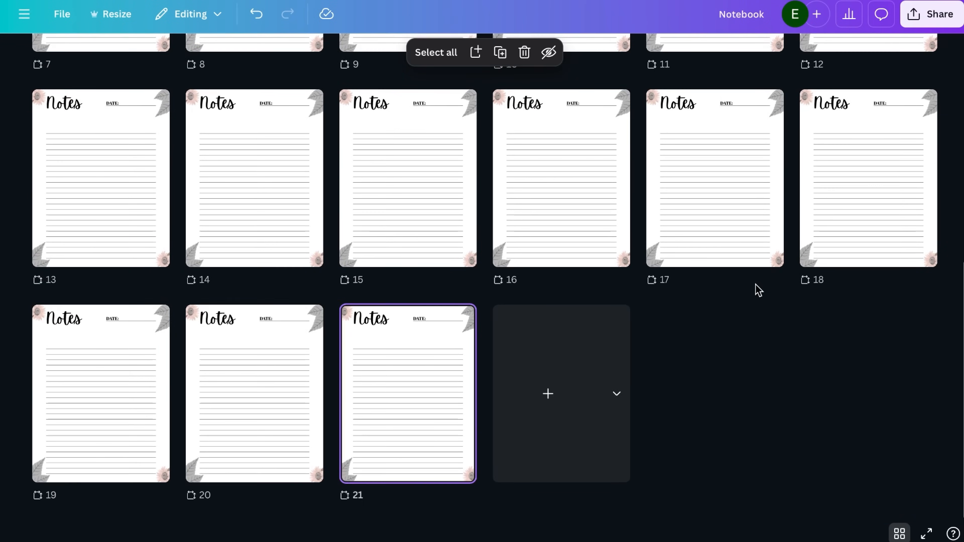
{"action": "scroll", "coordinate": [756, 290], "scroll_direction": "down", "scroll_amount": 1}
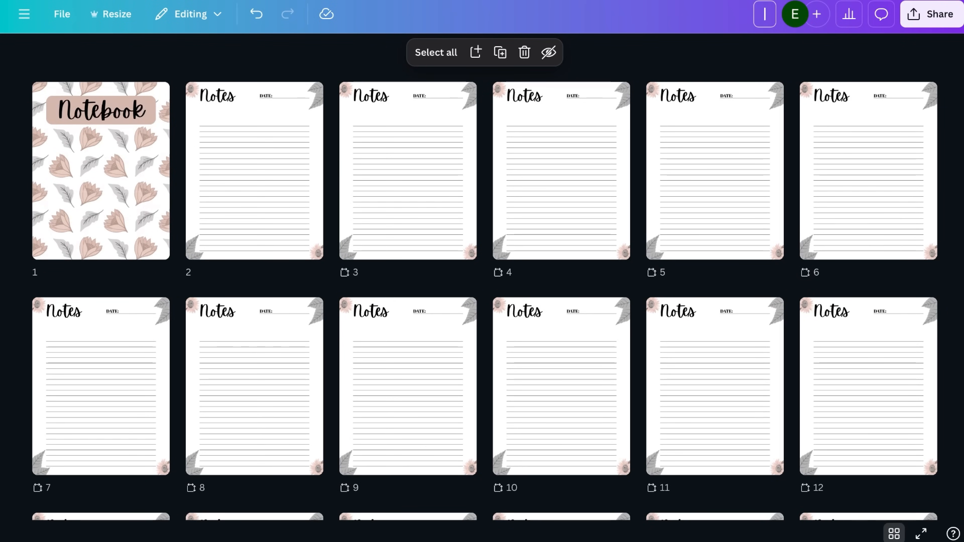
Download the notebook as a PDF Standard file
{"action": "left_click", "coordinate": [914, 19]}
{"action": "left_click", "coordinate": [723, 300]}
{"action": "left_click", "coordinate": [797, 108]}
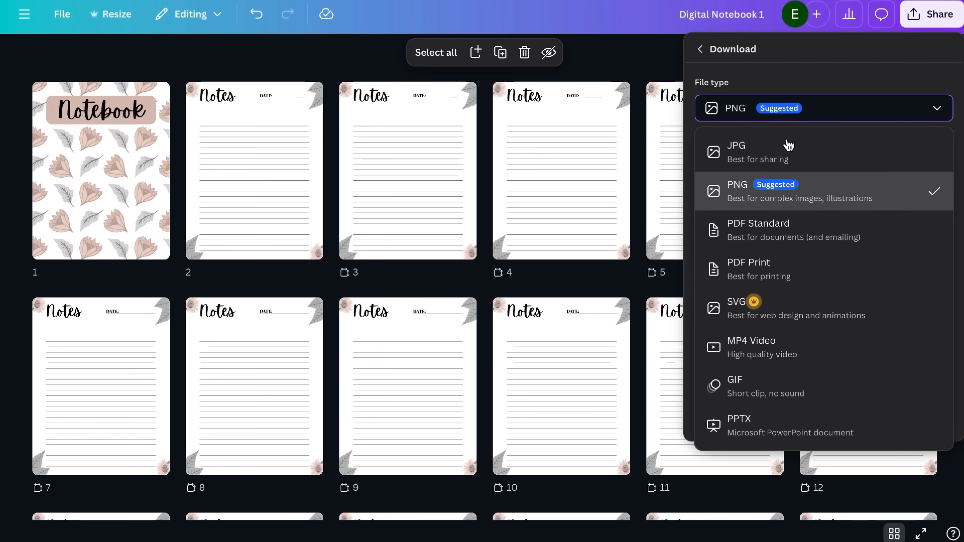
{"action": "left_click", "coordinate": [764, 248]}
{"action": "left_click", "coordinate": [758, 303]}
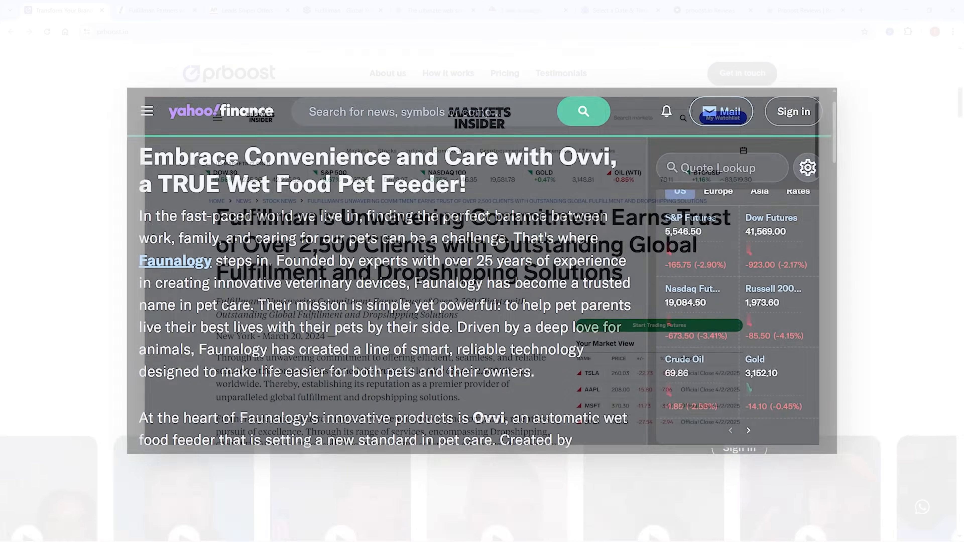
Switch to the browser and look through the Prboost website and the Leads Sniper press release on AP News
{"action": "scroll", "coordinate": [592, 290], "scroll_direction": "down", "scroll_amount": 20}
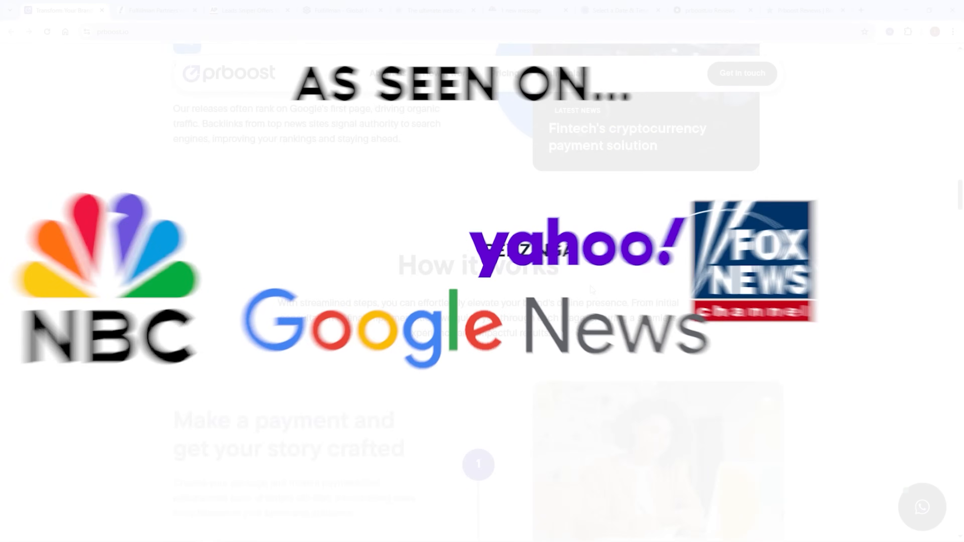
{"action": "scroll", "coordinate": [592, 290], "scroll_direction": "up", "scroll_amount": 20}
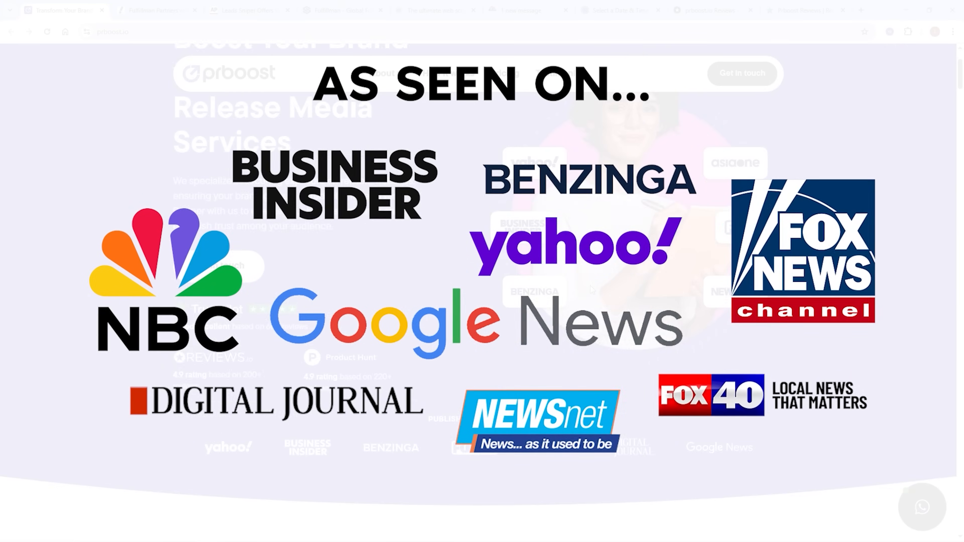
{"action": "scroll", "coordinate": [591, 290], "scroll_direction": "up", "scroll_amount": 3}
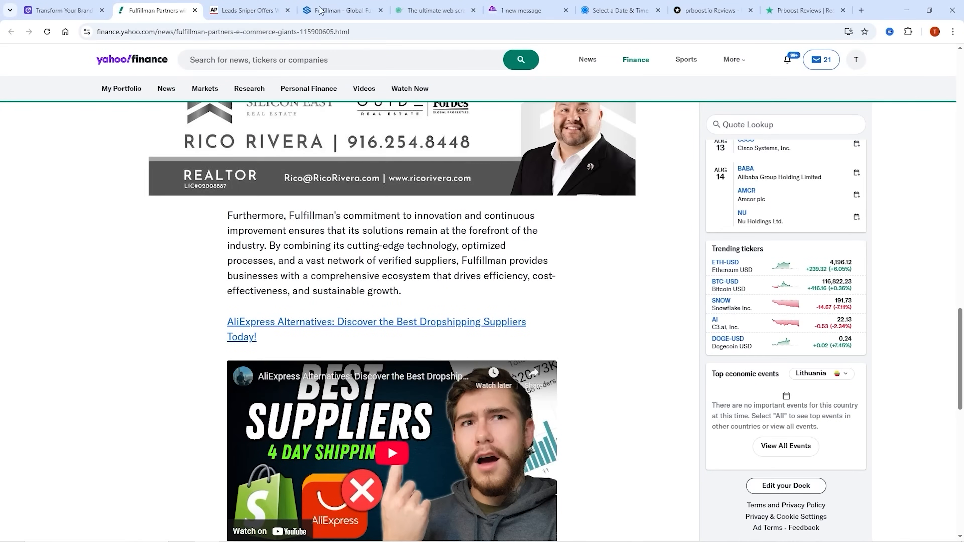
{"action": "left_click", "coordinate": [244, 4]}
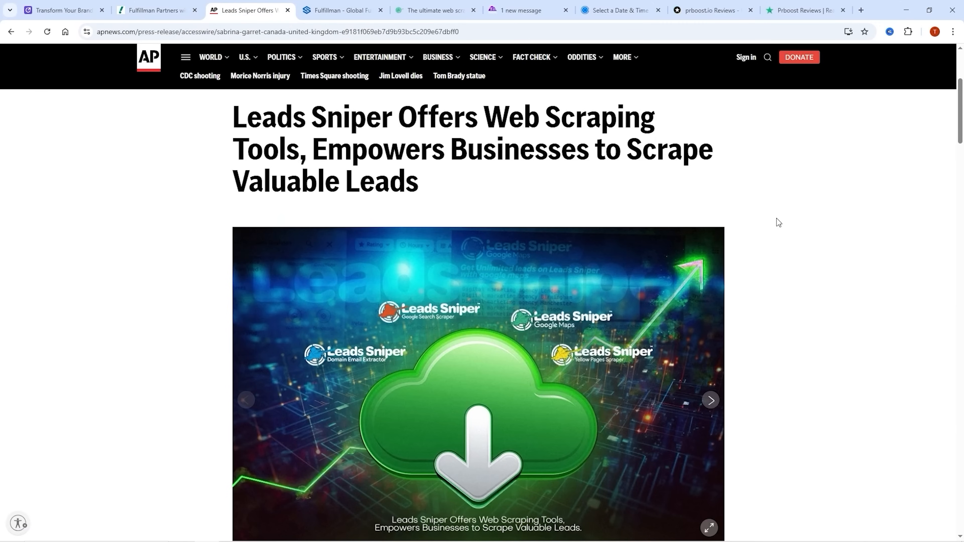
{"action": "scroll", "coordinate": [794, 241], "scroll_direction": "down", "scroll_amount": 15}
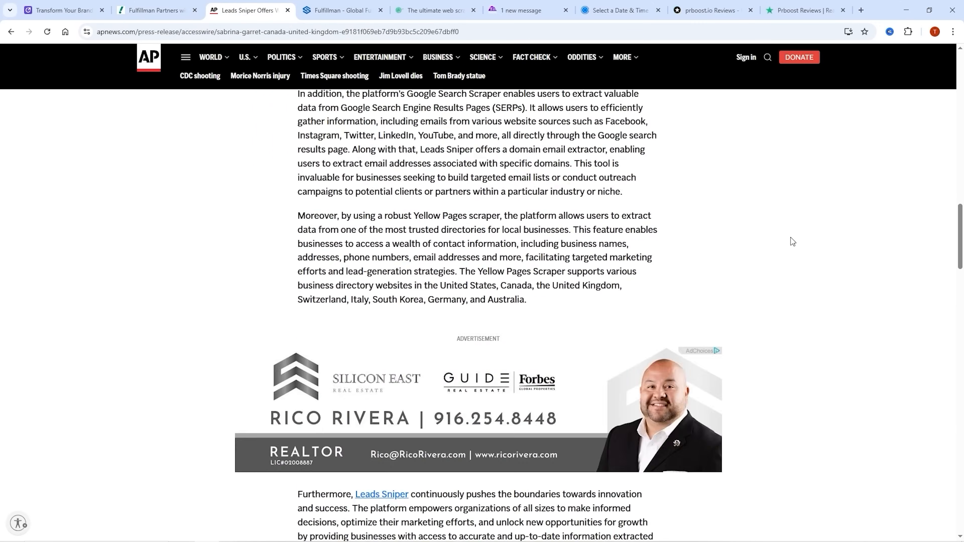
{"action": "scroll", "coordinate": [792, 242], "scroll_direction": "down", "scroll_amount": 10}
Examine the "As featured in" press logos on the Fulfillman, Leads Sniper and proxy4u.com websites
{"action": "left_click", "coordinate": [327, 8]}
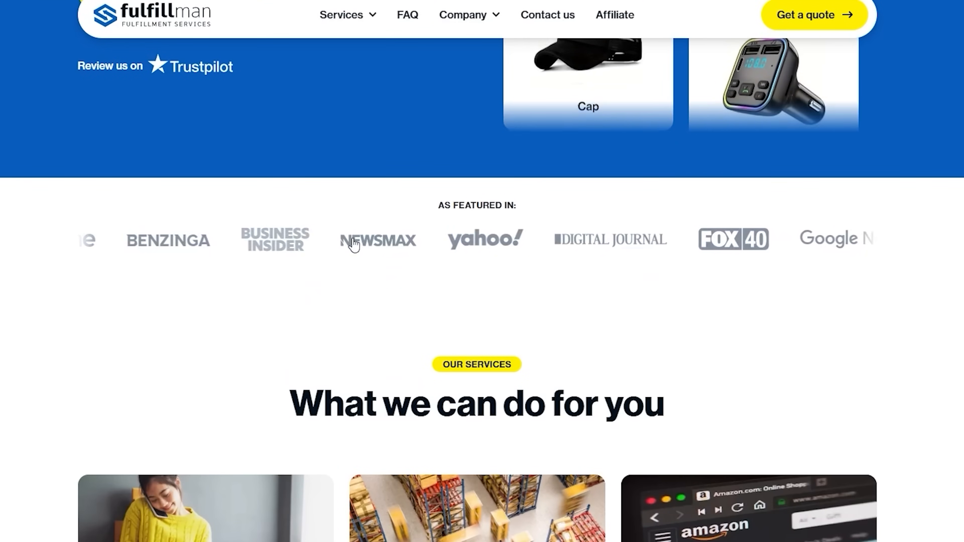
{"action": "left_click", "coordinate": [441, 12]}
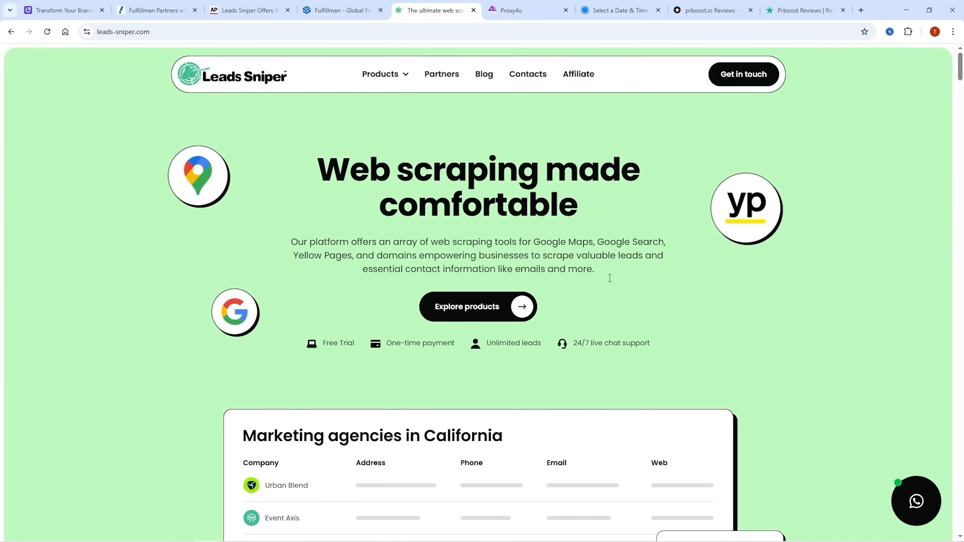
{"action": "scroll", "coordinate": [609, 278], "scroll_direction": "down", "scroll_amount": 15}
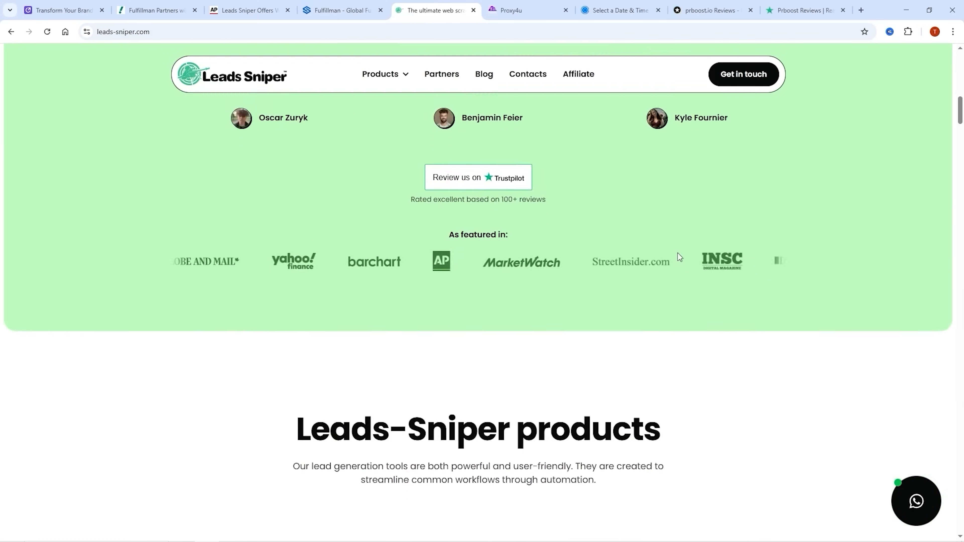
{"action": "left_click", "coordinate": [521, 11]}
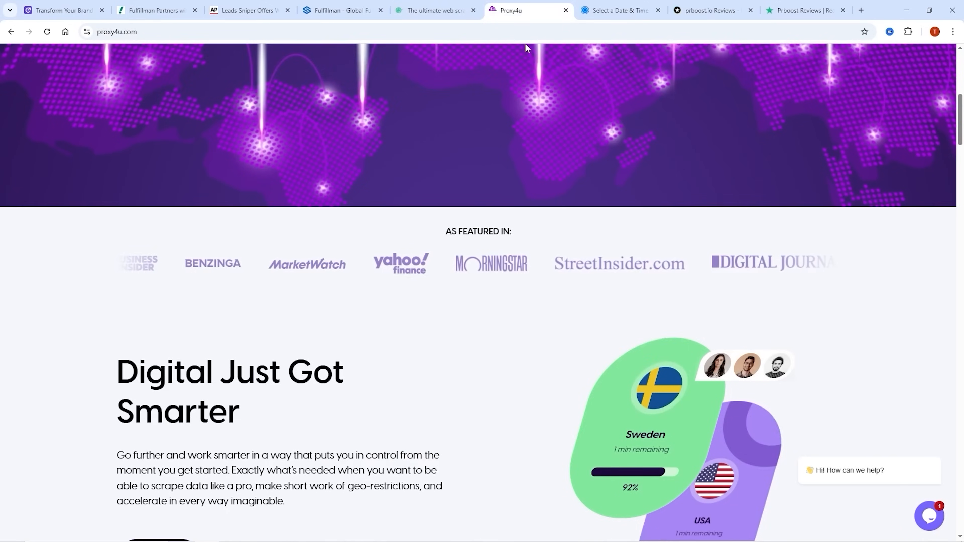
{"action": "scroll", "coordinate": [527, 49], "scroll_direction": "down", "scroll_amount": 1}
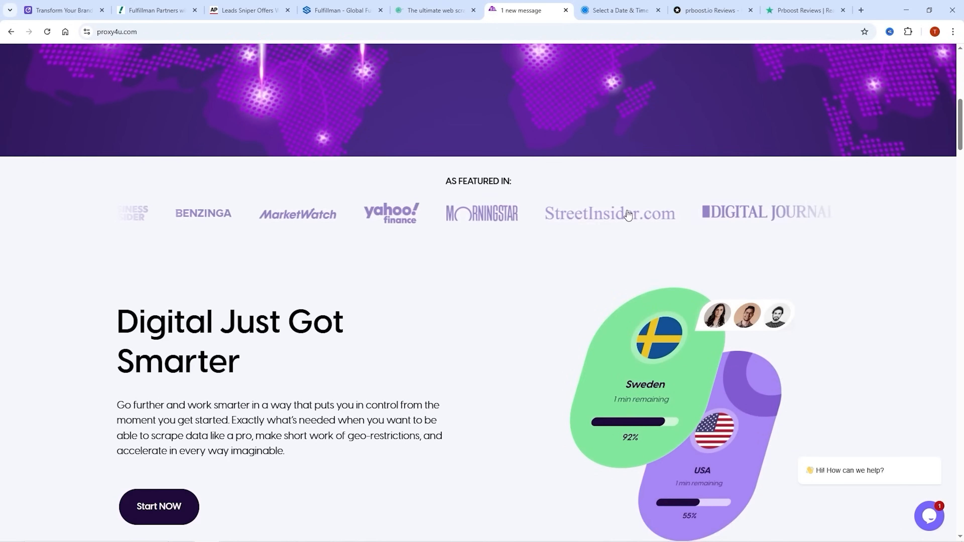
Look through the Prboost customer reviews and ratings on Reviews.io and Trustpilot
{"action": "scroll", "coordinate": [622, 81], "scroll_direction": "up", "scroll_amount": 10}
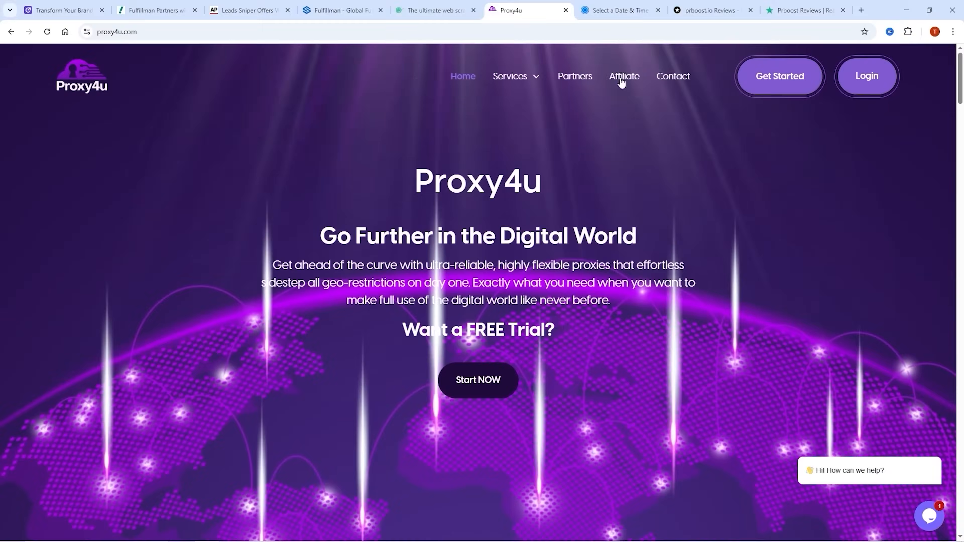
{"action": "left_click", "coordinate": [701, 10]}
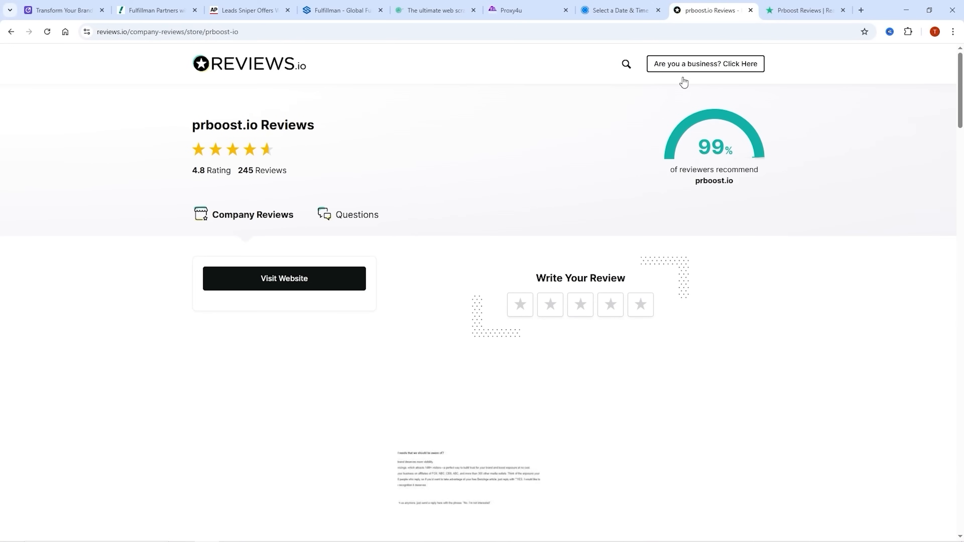
{"action": "scroll", "coordinate": [723, 143], "scroll_direction": "down", "scroll_amount": 20}
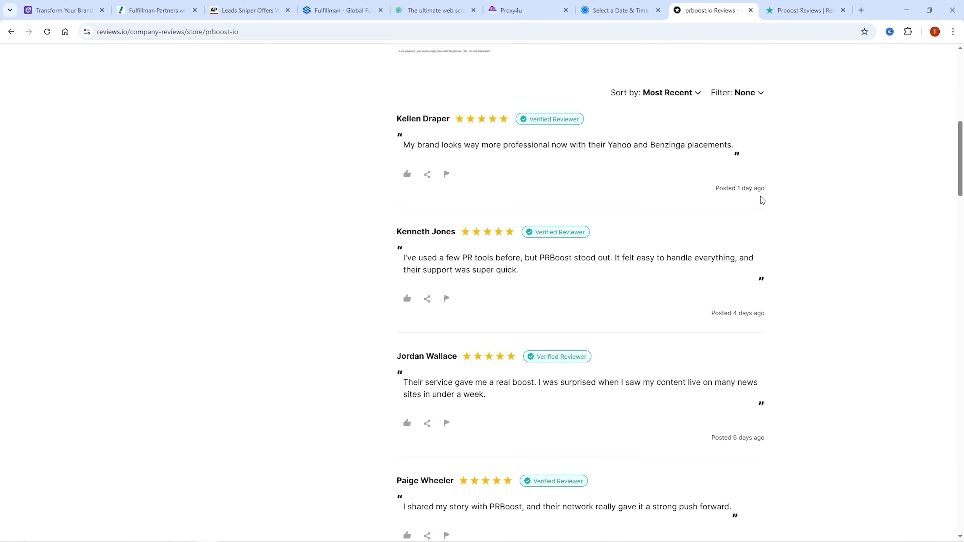
{"action": "scroll", "coordinate": [772, 200], "scroll_direction": "down", "scroll_amount": 1}
{"action": "key", "text": "ctrl+Tab"}
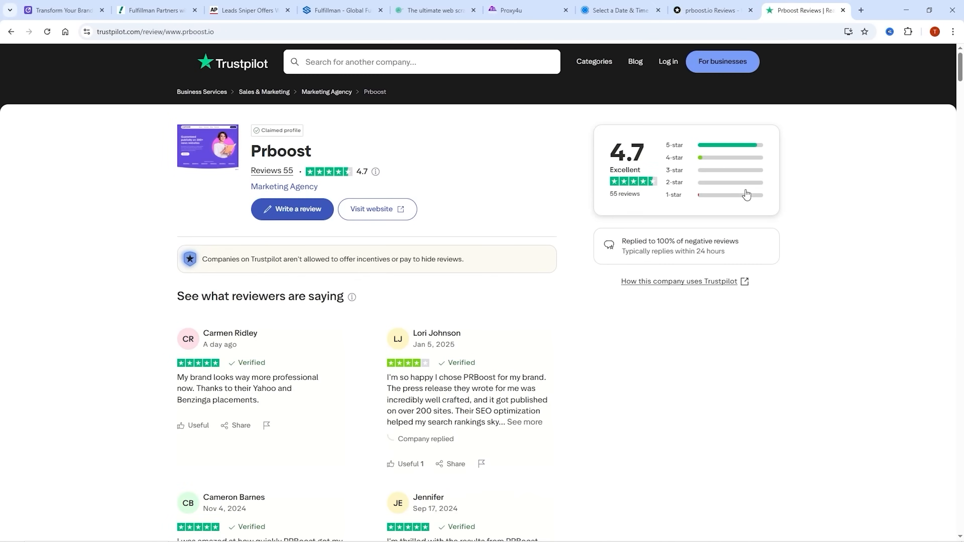
{"action": "scroll", "coordinate": [698, 215], "scroll_direction": "down", "scroll_amount": 15}
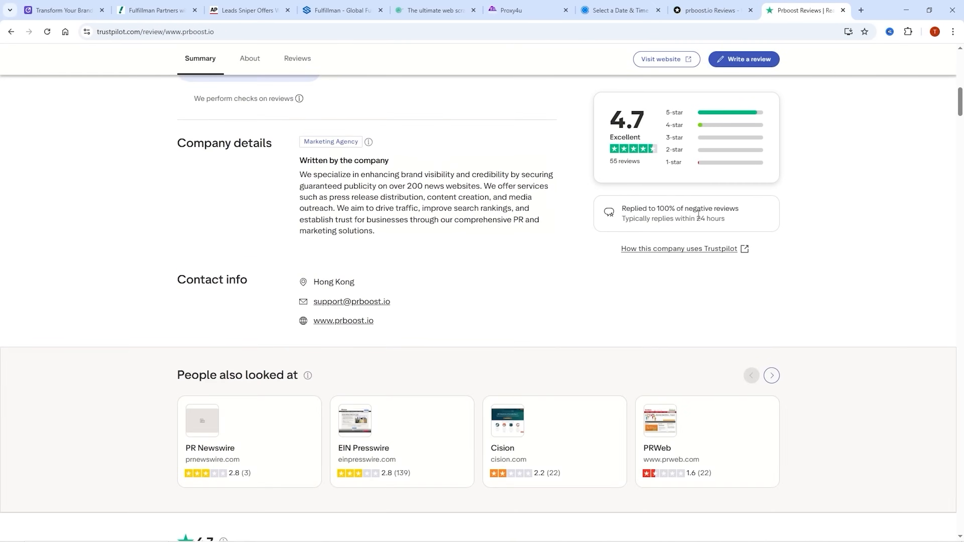
{"action": "left_click", "coordinate": [637, 5]}
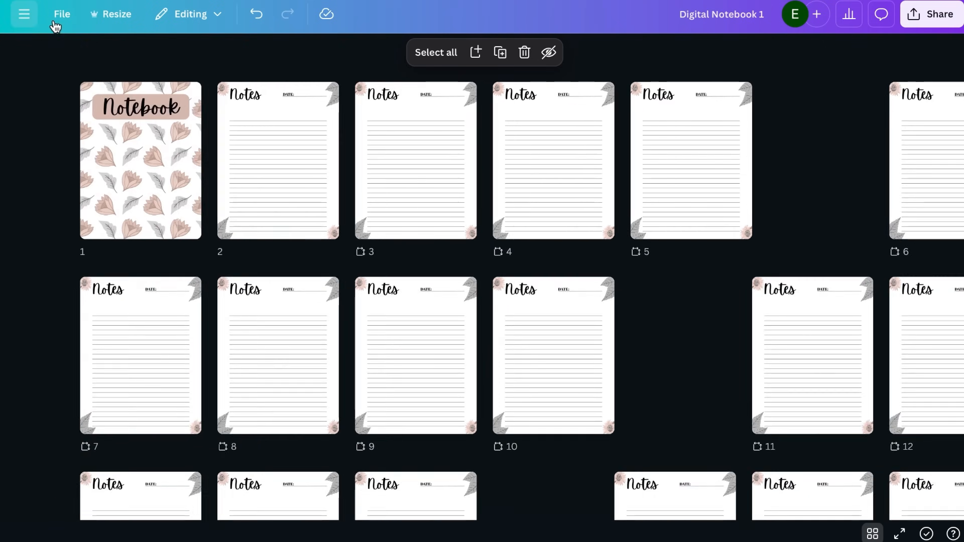
In Canva, make a copy of the notebook design and rename the copy "Digital Notebook 2"
{"action": "left_click", "coordinate": [61, 18]}
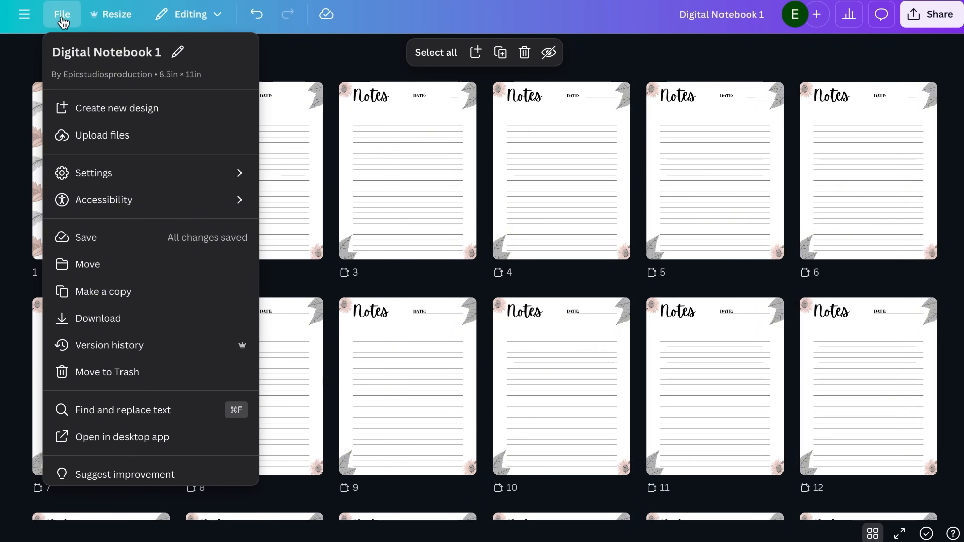
{"action": "left_click", "coordinate": [103, 292]}
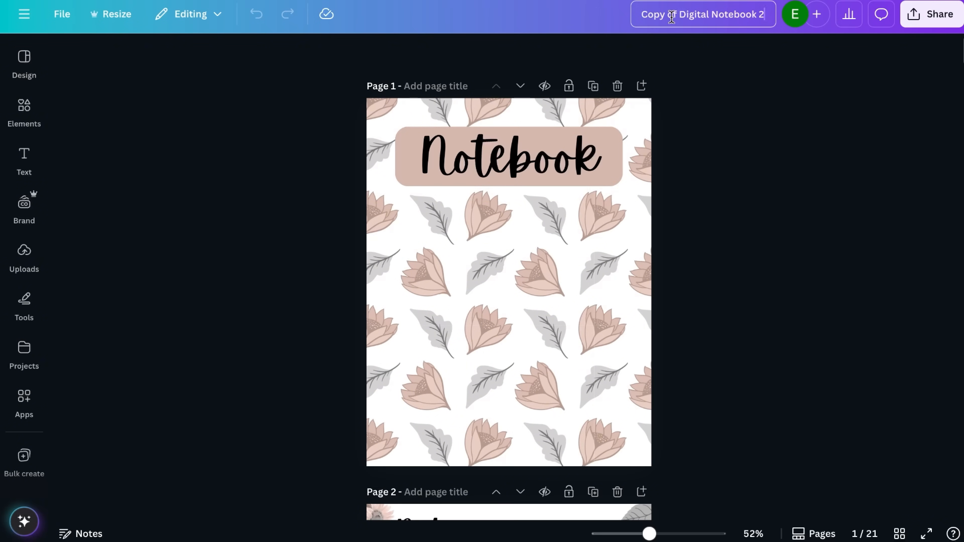
{"action": "left_click", "coordinate": [385, 240]}
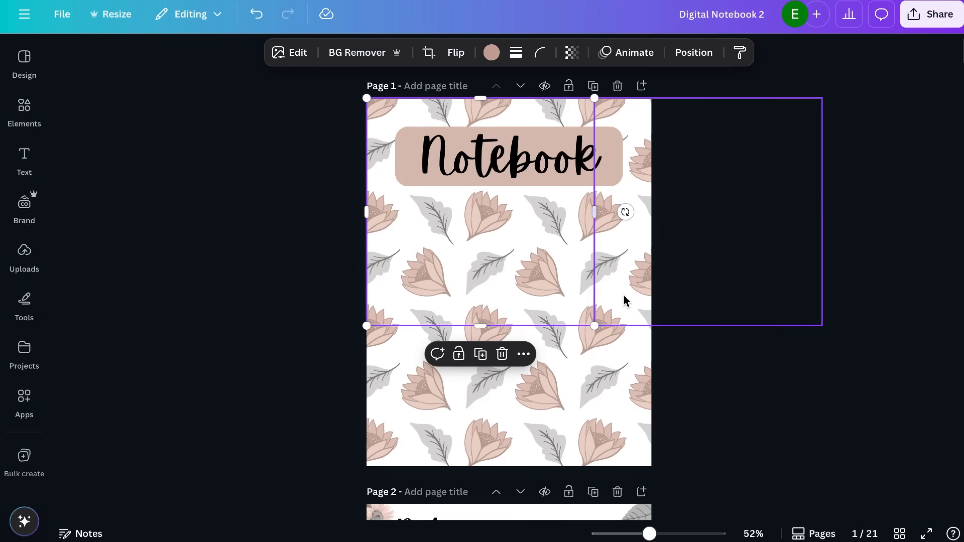
Delete the pink flower pattern images from the copied notebook's cover, keeping the Notebook title and its box
{"action": "left_click", "coordinate": [624, 297]}
{"action": "left_click", "coordinate": [620, 387]}
{"action": "left_click_drag", "start_coordinate": [346, 324], "coordinate": [673, 349]}
{"action": "key", "text": "Delete"}
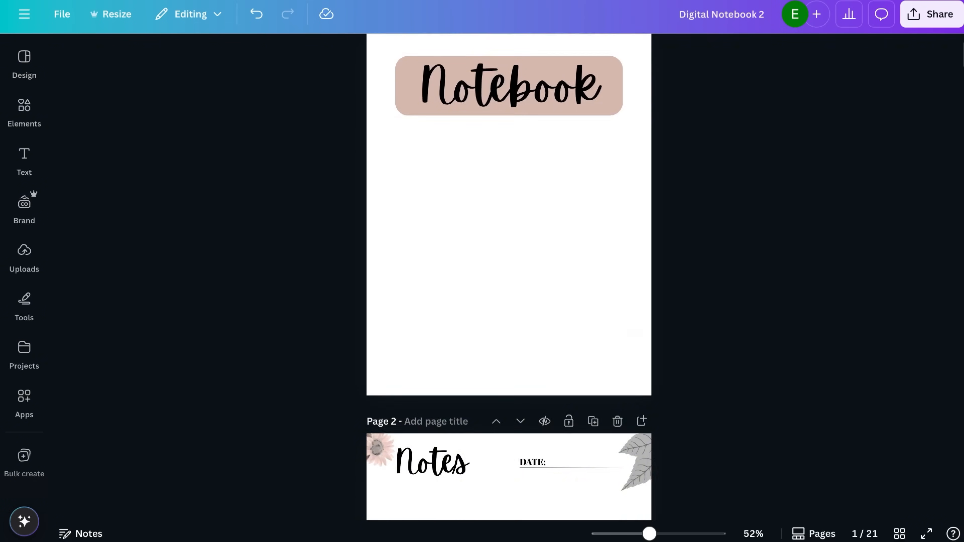
Search the graphics for "notebook cover" and add the blue, green and orange leaf pattern to the cover
{"action": "left_click", "coordinate": [24, 110]}
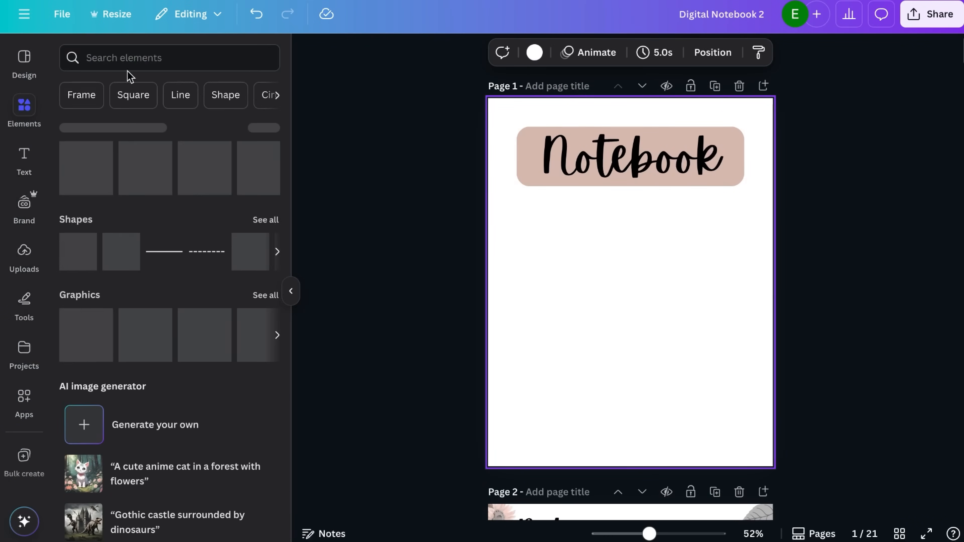
{"action": "left_click", "coordinate": [129, 57]}
{"action": "type", "text": "notebook"}
{"action": "left_click", "coordinate": [125, 116]}
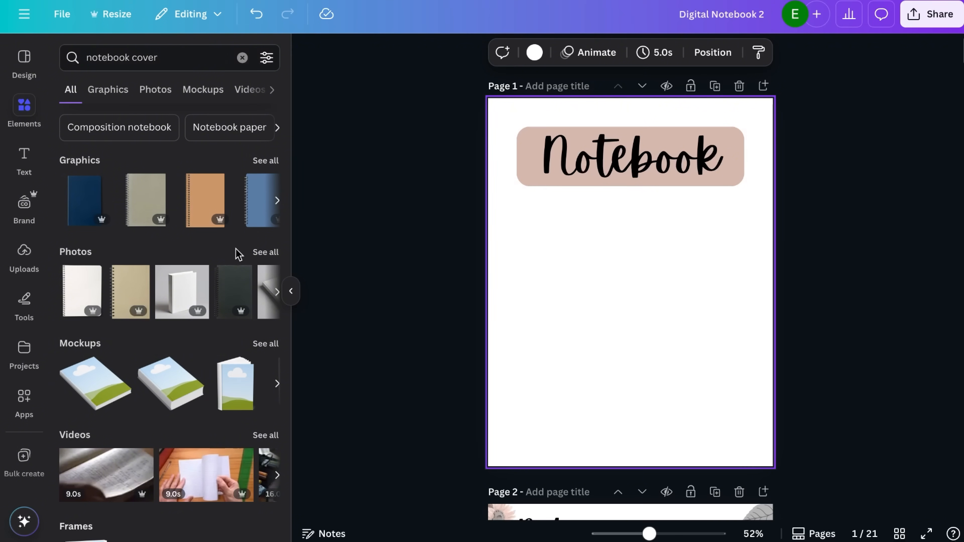
{"action": "left_click", "coordinate": [269, 162]}
{"action": "scroll", "coordinate": [198, 315], "scroll_direction": "down", "scroll_amount": 1}
{"action": "left_click", "coordinate": [180, 228]}
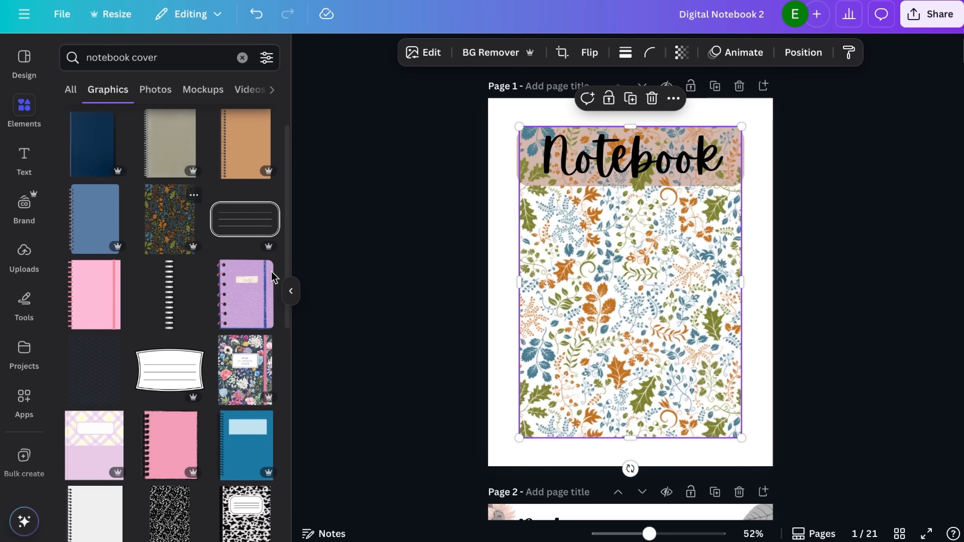
Align the leaf pattern to the cover's top-left corner and duplicate it until the copies fill the whole page
{"action": "left_click_drag", "start_coordinate": [596, 306], "coordinate": [781, 262]}
{"action": "key", "text": "super+d"}
{"action": "left_click", "coordinate": [755, 427]}
{"action": "left_click_drag", "start_coordinate": [733, 439], "coordinate": [667, 360]}
{"action": "key", "text": "super+d"}
{"action": "scroll", "coordinate": [669, 357], "scroll_direction": "down", "scroll_amount": 4}
{"action": "left_click_drag", "start_coordinate": [677, 173], "coordinate": [677, 471]}
{"action": "left_click", "coordinate": [428, 408]}
{"action": "scroll", "coordinate": [428, 408], "scroll_direction": "up", "scroll_amount": 1}
{"action": "left_click", "coordinate": [670, 330]}
{"action": "left_click_drag", "start_coordinate": [751, 334], "coordinate": [751, 334]}
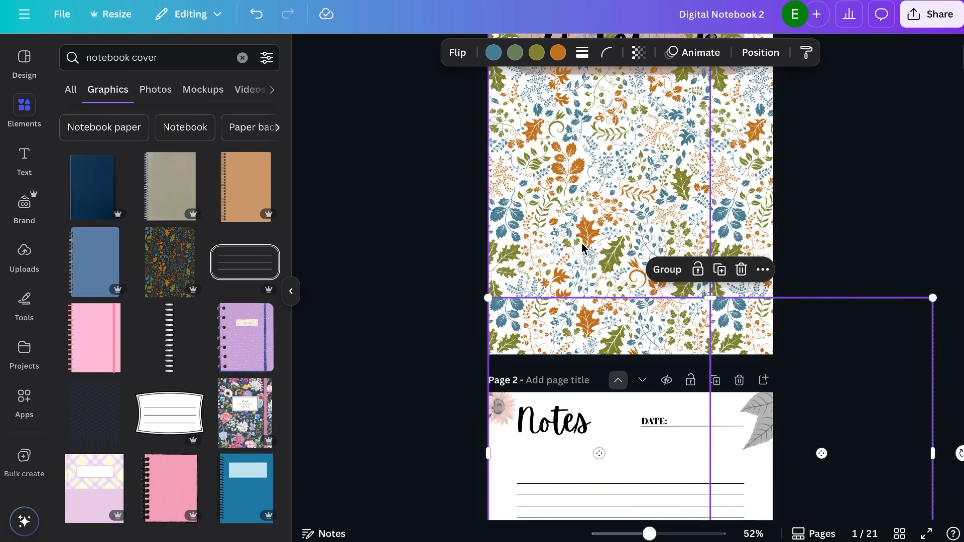
Flip the lower pair of leaf patterns and align it again beneath the upper pair
{"action": "left_click_drag", "start_coordinate": [600, 329], "coordinate": [577, 197]}
{"action": "left_click", "coordinate": [469, 57]}
{"action": "left_click", "coordinate": [473, 91]}
{"action": "left_click", "coordinate": [473, 91]}
{"action": "left_click", "coordinate": [471, 114]}
{"action": "left_click_drag", "start_coordinate": [636, 270], "coordinate": [656, 402]}
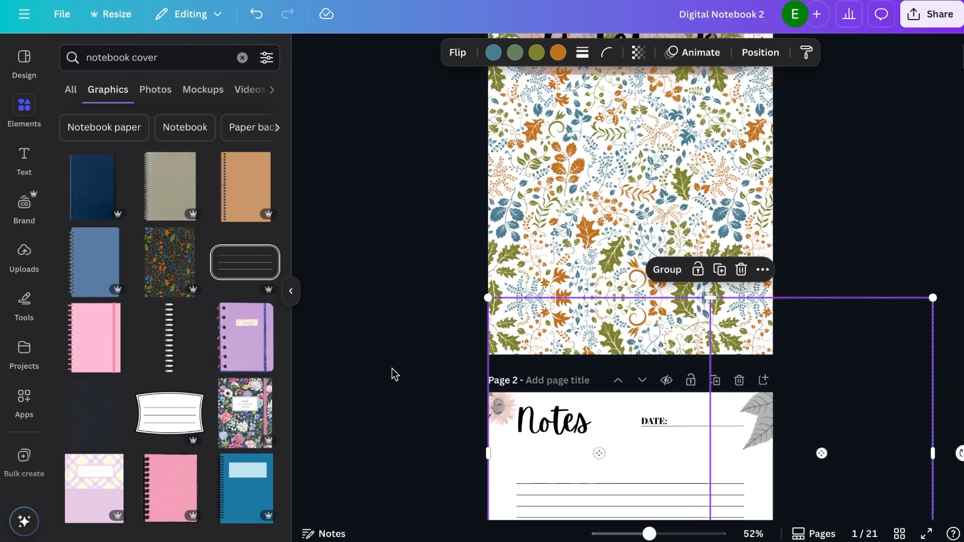
Select the title's rounded box through the layer list and recolour it with the leaf pattern's blue
{"action": "left_click", "coordinate": [394, 372]}
{"action": "scroll", "coordinate": [394, 372], "scroll_direction": "up", "scroll_amount": 3}
{"action": "left_click", "coordinate": [533, 333]}
{"action": "left_click", "coordinate": [544, 171]}
{"action": "left_click", "coordinate": [543, 171]}
{"action": "left_click", "coordinate": [847, 53]}
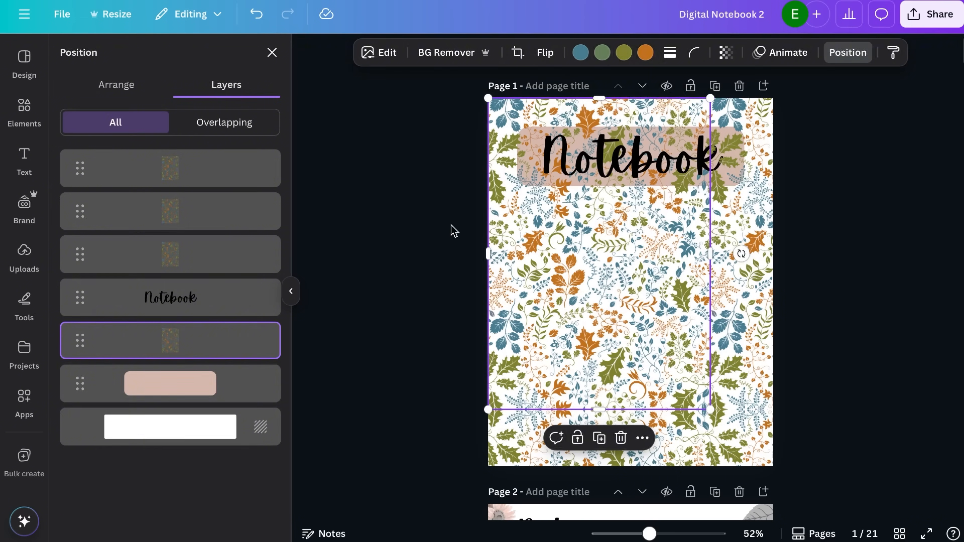
{"action": "left_click", "coordinate": [170, 383]}
{"action": "left_click", "coordinate": [370, 53]}
{"action": "left_click", "coordinate": [167, 342]}
{"action": "left_click", "coordinate": [169, 343]}
{"action": "left_click", "coordinate": [383, 224]}
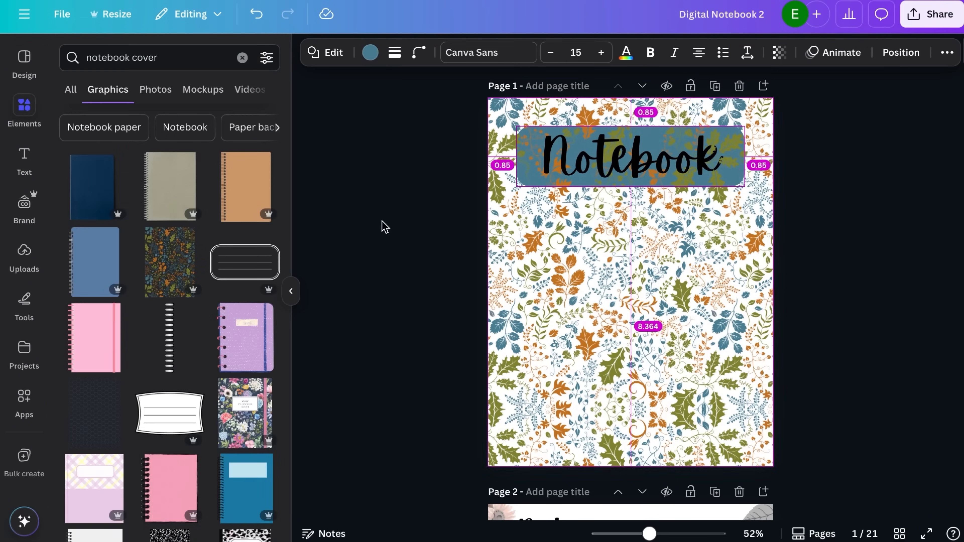
Bring the Notebook title text to the front of the cover
{"action": "left_click", "coordinate": [557, 143]}
{"action": "right_click", "coordinate": [591, 150]}
{"action": "mouse_move", "coordinate": [716, 317]}
{"action": "left_click", "coordinate": [833, 340]}
{"action": "left_click", "coordinate": [415, 251]}
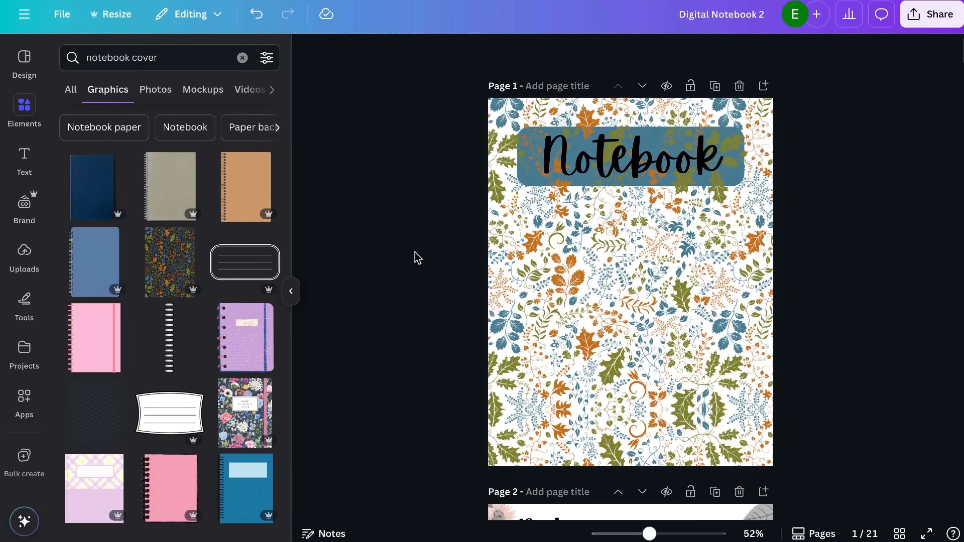
Reorder the cover's layers so the blue box sits above all leaf patterns and behind the Notebook text
{"action": "left_click", "coordinate": [535, 167]}
{"action": "left_click", "coordinate": [847, 52]}
{"action": "mouse_move", "coordinate": [165, 371]}
{"action": "left_mouse_down"}
{"action": "mouse_move", "coordinate": [168, 197]}
{"action": "mouse_move", "coordinate": [169, 374]}
{"action": "left_mouse_up"}
{"action": "left_click_drag", "start_coordinate": [196, 263], "coordinate": [201, 155]}
{"action": "left_click_drag", "start_coordinate": [170, 376], "coordinate": [186, 256]}
{"action": "left_click_drag", "start_coordinate": [186, 256], "coordinate": [190, 202]}
{"action": "left_click", "coordinate": [452, 246]}
Show all pages as a grid and delete the extra Notes pages, keeping only the cover and one Notes page
{"action": "scroll", "coordinate": [452, 245], "scroll_direction": "down", "scroll_amount": 10}
{"action": "left_click", "coordinate": [499, 122]}
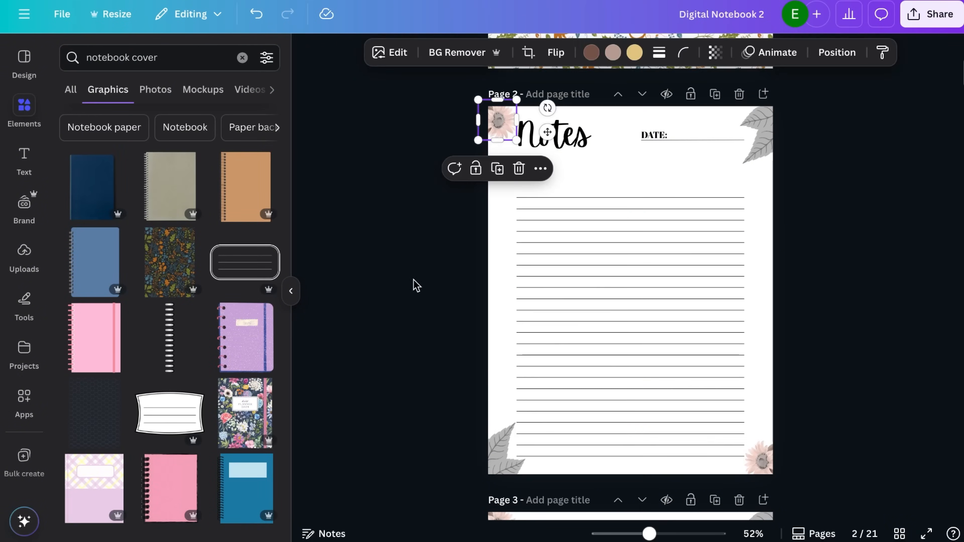
{"action": "left_click", "coordinate": [414, 280]}
{"action": "left_click", "coordinate": [898, 533]}
{"action": "left_click", "coordinate": [436, 53]}
{"action": "left_click", "coordinate": [122, 176]}
{"action": "left_click", "coordinate": [426, 55]}
{"action": "left_click", "coordinate": [129, 167]}
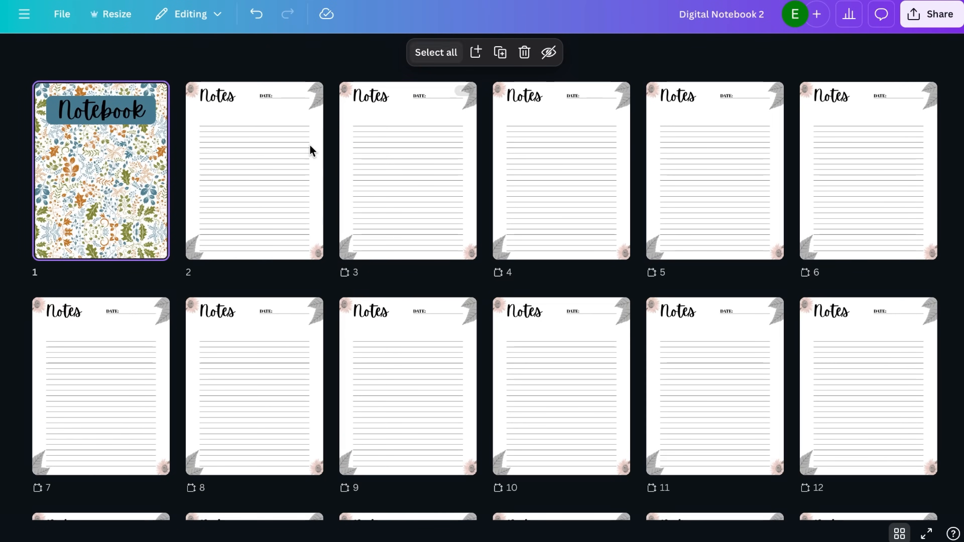
{"action": "left_click", "coordinate": [407, 171]}
{"action": "left_click_drag", "start_coordinate": [299, 58], "coordinate": [846, 402]}
{"action": "key", "text": "Delete"}
{"action": "key", "text": "Delete"}
{"action": "left_click_drag", "start_coordinate": [333, 74], "coordinate": [816, 210]}
Return to the page view and delete the flower and grey leaf decorations from the Notes page corners
{"action": "key", "text": "Delete"}
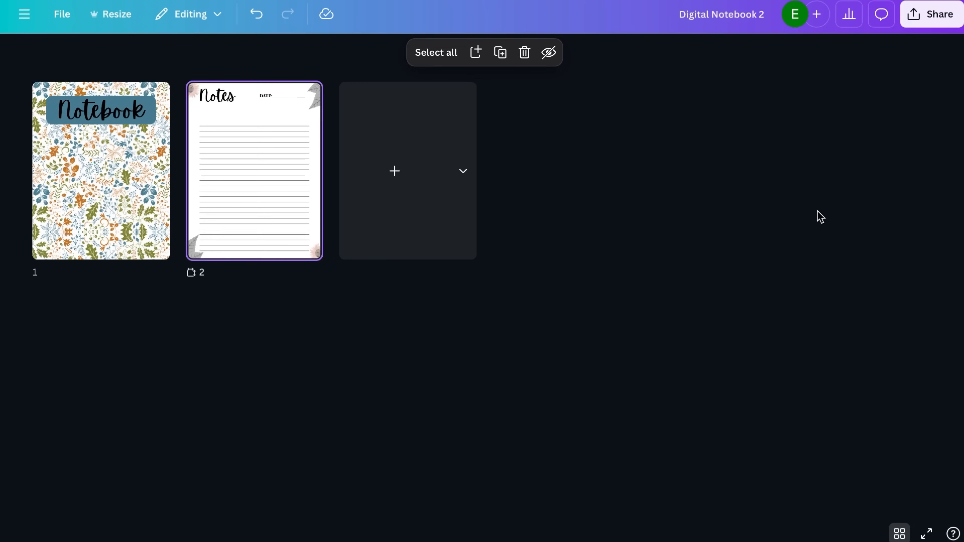
{"action": "left_click", "coordinate": [899, 534]}
{"action": "left_click", "coordinate": [500, 117]}
{"action": "key", "text": "Delete"}
{"action": "left_click", "coordinate": [500, 448]}
{"action": "key", "text": "Delete"}
{"action": "scroll", "coordinate": [751, 266], "scroll_direction": "up", "scroll_amount": 4}
{"action": "left_click", "coordinate": [755, 280]}
{"action": "key", "text": "Delete"}
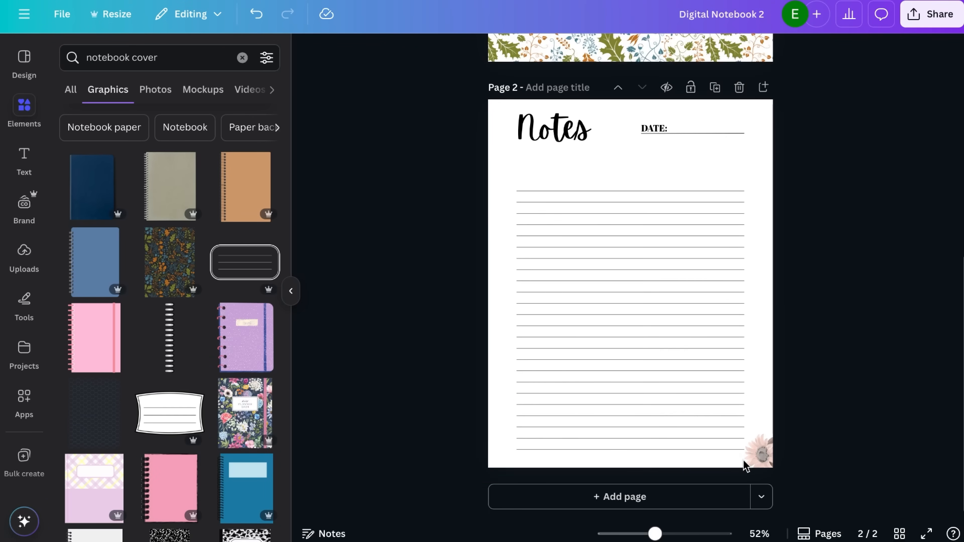
Search the graphics for "fall"
{"action": "scroll", "coordinate": [746, 466], "scroll_direction": "up", "scroll_amount": 6}
{"action": "left_click", "coordinate": [243, 58]}
{"action": "type", "text": "fall"}
{"action": "key", "text": "Return"}
Try adding the orange maple leaf to the cover and recolouring it with the pattern's orange and dark red
{"action": "left_click", "coordinate": [94, 414]}
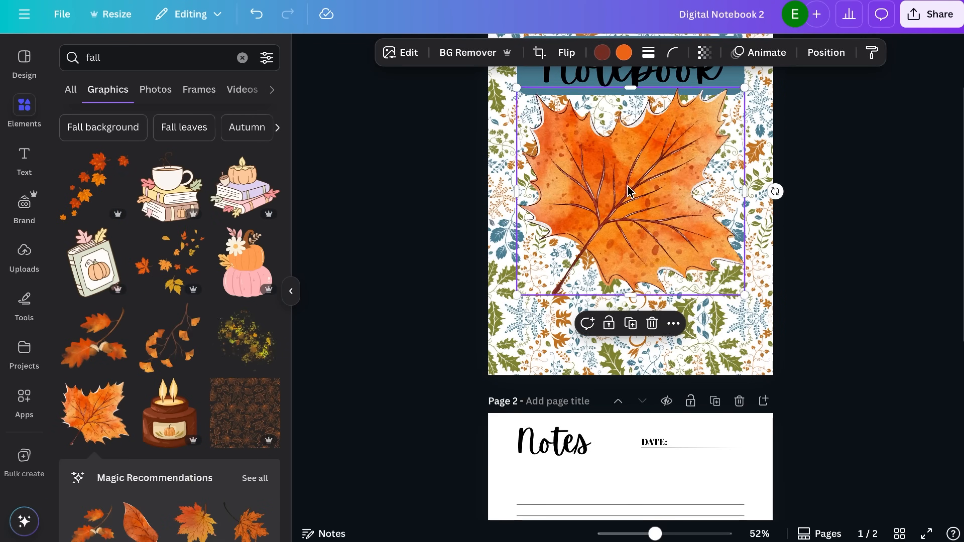
{"action": "left_click_drag", "start_coordinate": [627, 186], "coordinate": [628, 352]}
{"action": "left_click", "coordinate": [602, 53]}
{"action": "left_click", "coordinate": [137, 310]}
{"action": "left_click", "coordinate": [623, 52]}
{"action": "left_click", "coordinate": [202, 348]}
{"action": "left_click", "coordinate": [170, 348]}
{"action": "left_click", "coordinate": [203, 348]}
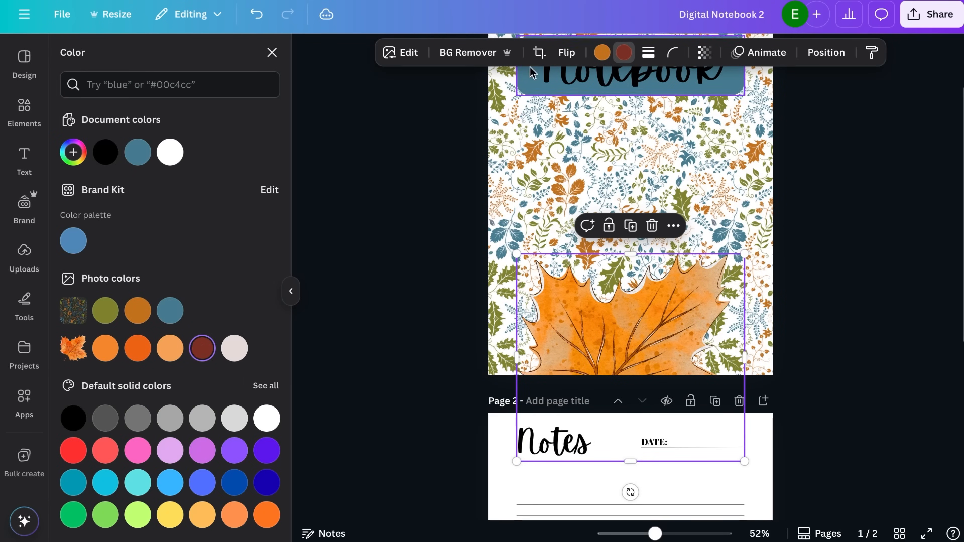
{"action": "left_click", "coordinate": [624, 52]}
{"action": "left_click", "coordinate": [137, 310]}
{"action": "left_click", "coordinate": [202, 348]}
Add the orange maple leaf to the Notes page, shrink it, tilt it and place it in the top-right corner
{"action": "scroll", "coordinate": [628, 289], "scroll_direction": "down", "scroll_amount": 8}
{"action": "left_click", "coordinate": [755, 342]}
{"action": "left_click", "coordinate": [94, 414]}
{"action": "left_click_drag", "start_coordinate": [604, 190], "coordinate": [602, 296]}
{"action": "left_click_drag", "start_coordinate": [716, 187], "coordinate": [555, 330]}
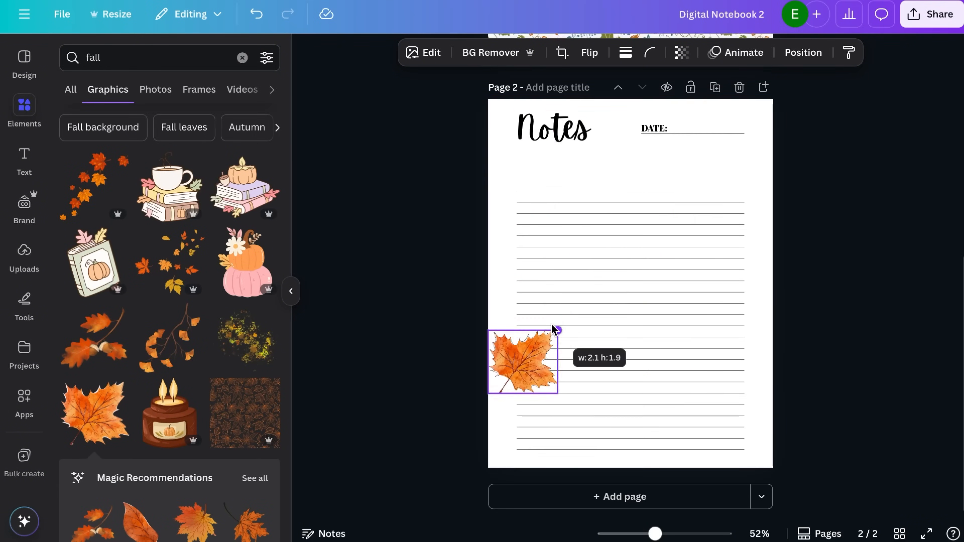
{"action": "left_click", "coordinate": [599, 87]}
{"action": "left_click_drag", "start_coordinate": [511, 372], "coordinate": [759, 116]}
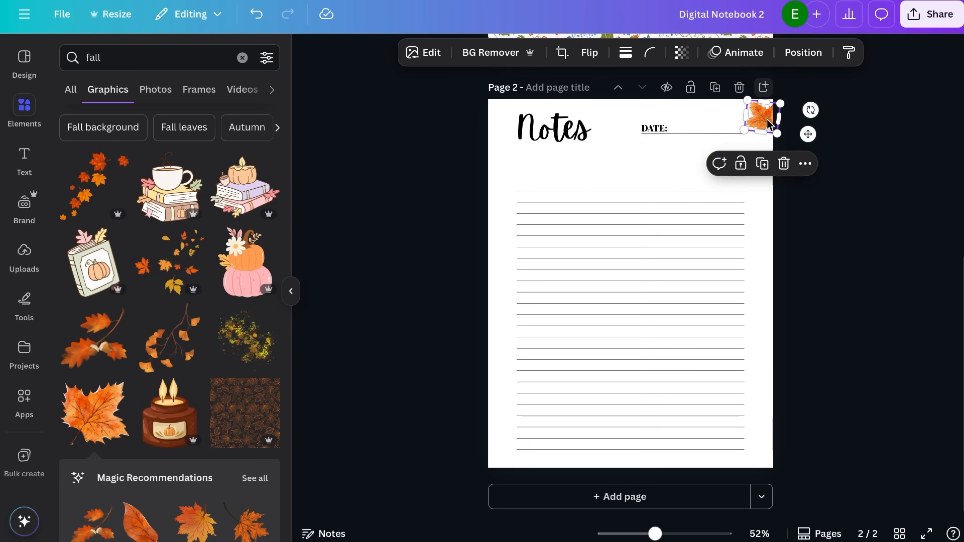
{"action": "left_click", "coordinate": [833, 156]}
Add the falling maple leaves graphic, shrink, flip and tilt it, and fit it into the Notes page's top-left corner
{"action": "left_click", "coordinate": [94, 186]}
{"action": "left_click_drag", "start_coordinate": [631, 274], "coordinate": [538, 179]}
{"action": "left_click_drag", "start_coordinate": [537, 272], "coordinate": [605, 201]}
{"action": "left_click", "coordinate": [486, 52]}
{"action": "left_click", "coordinate": [492, 114]}
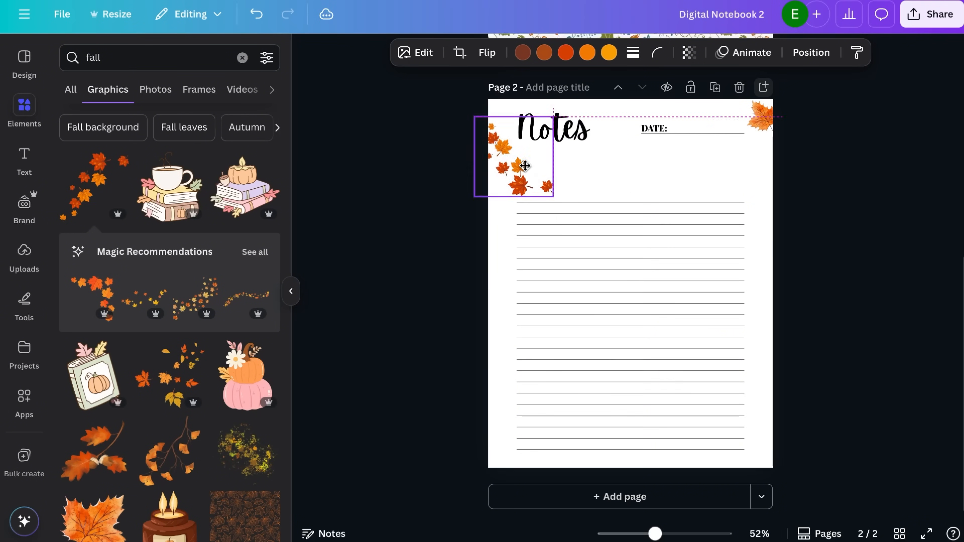
{"action": "left_click_drag", "start_coordinate": [533, 166], "coordinate": [533, 158]}
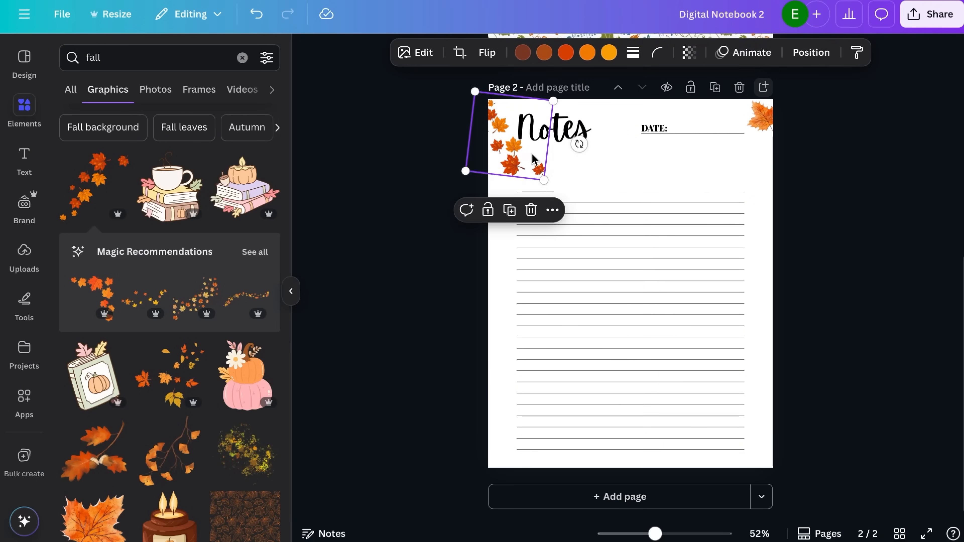
{"action": "key", "text": "Up"}
{"action": "key", "text": "Up"}
{"action": "key", "text": "Up"}
{"action": "key", "text": "Up"}
{"action": "key", "text": "Up"}
{"action": "key", "text": "Up"}
{"action": "left_click", "coordinate": [425, 152]}
Search the graphics for "leave" and browse the results for a leaf that suits the Notes page
{"action": "left_click", "coordinate": [242, 58]}
{"action": "type", "text": "leave"}
{"action": "key", "text": "Return"}
{"action": "left_click", "coordinate": [107, 90]}
{"action": "scroll", "coordinate": [444, 183], "scroll_direction": "up", "scroll_amount": 2}
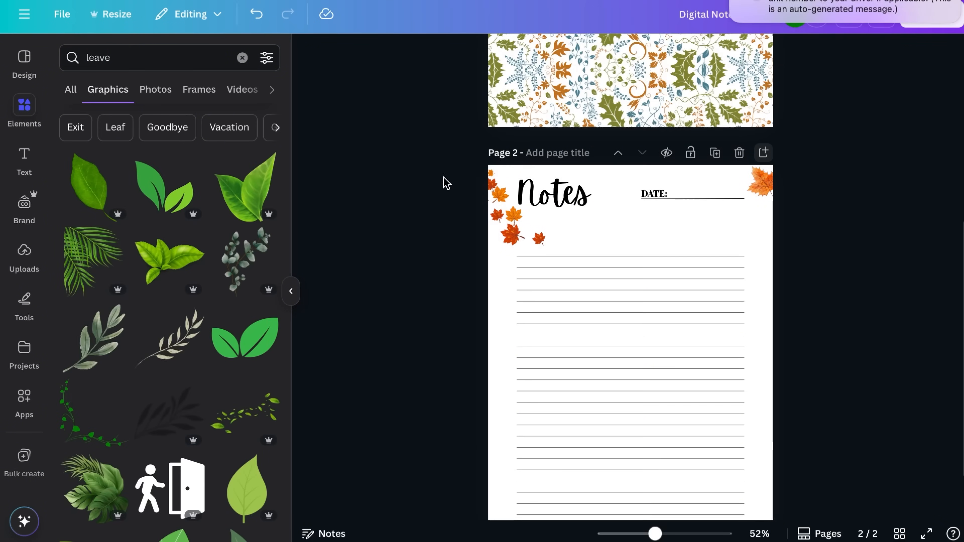
{"action": "scroll", "coordinate": [259, 346], "scroll_direction": "down", "scroll_amount": 15}
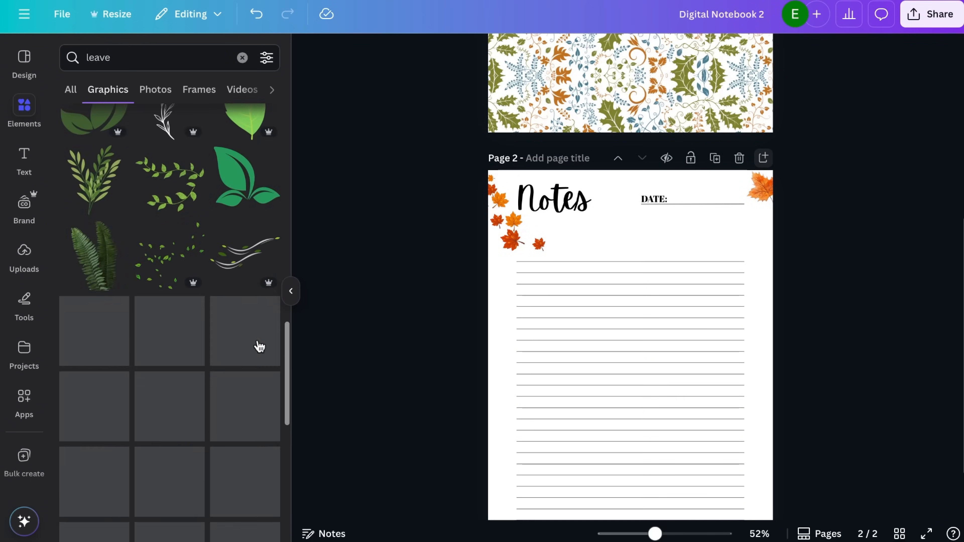
{"action": "scroll", "coordinate": [141, 318], "scroll_direction": "down", "scroll_amount": 15}
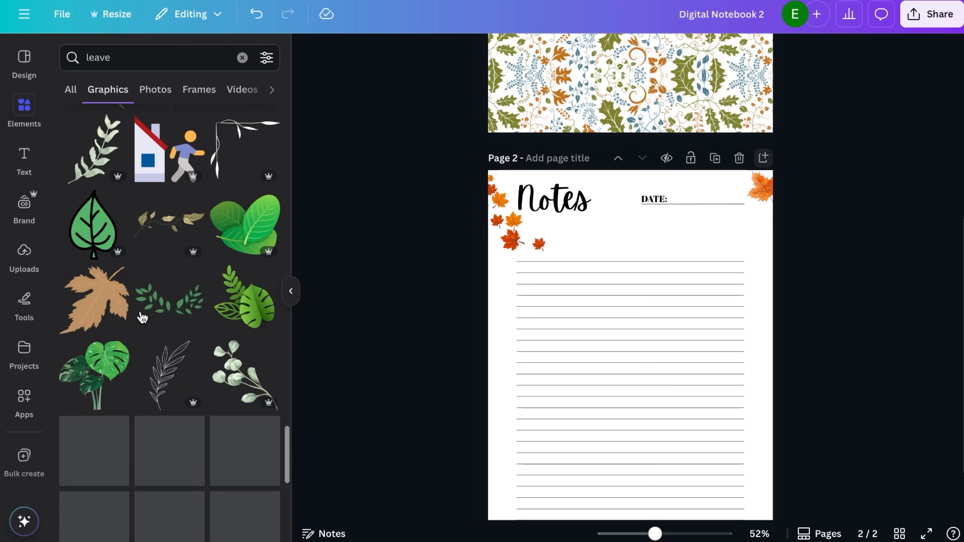
{"action": "scroll", "coordinate": [142, 318], "scroll_direction": "down", "scroll_amount": 5}
{"action": "scroll", "coordinate": [142, 318], "scroll_direction": "up", "scroll_amount": 20}
{"action": "scroll", "coordinate": [240, 190], "scroll_direction": "down", "scroll_amount": 6}
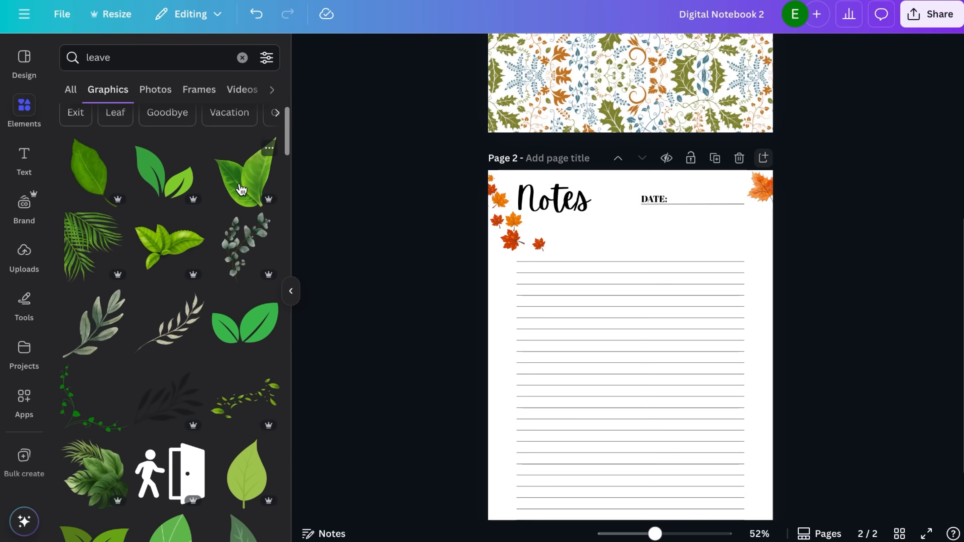
{"action": "scroll", "coordinate": [208, 295], "scroll_direction": "down", "scroll_amount": 5}
{"action": "scroll", "coordinate": [129, 365], "scroll_direction": "up", "scroll_amount": 15}
Try several green leaf graphics on the Notes page, deleting each one
{"action": "left_click", "coordinate": [246, 185]}
{"action": "key", "text": "Delete"}
{"action": "scroll", "coordinate": [185, 344], "scroll_direction": "down", "scroll_amount": 1}
{"action": "left_click", "coordinate": [91, 164]}
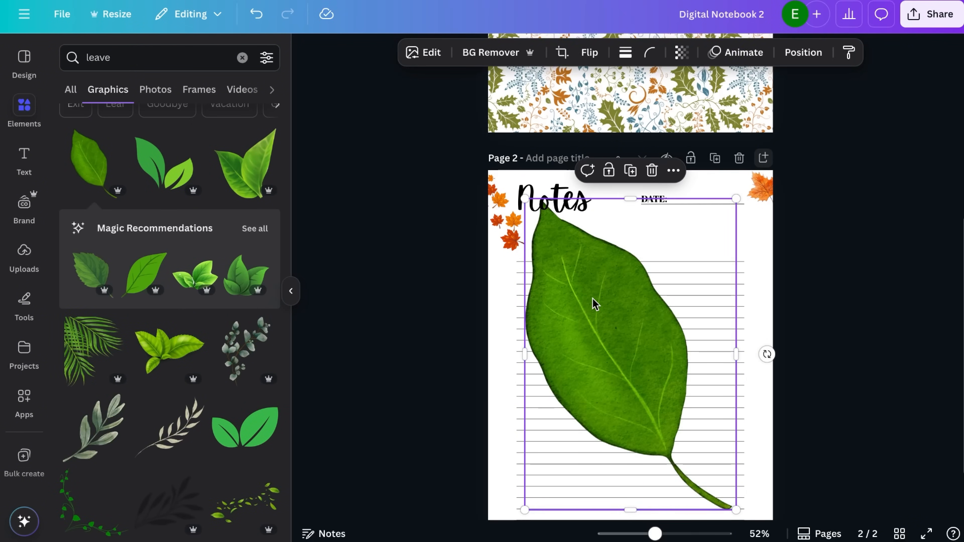
{"action": "key", "text": "Delete"}
{"action": "left_click", "coordinate": [105, 271]}
{"action": "key", "text": "Delete"}
{"action": "scroll", "coordinate": [169, 266], "scroll_direction": "down", "scroll_amount": 3}
{"action": "left_click", "coordinate": [170, 228]}
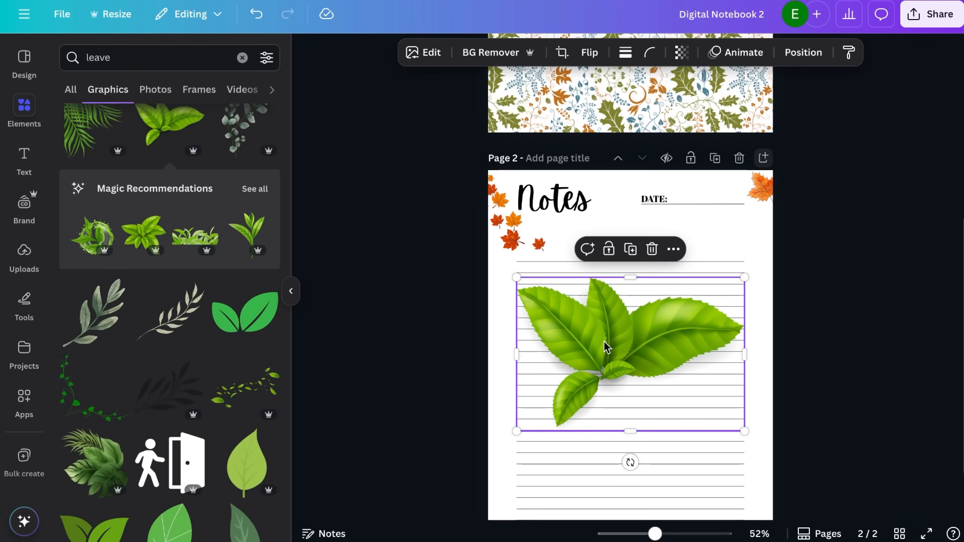
{"action": "key", "text": "Delete"}
Add the two-leaf graphic to the Notes page, recolour it with the document's olive green and shrink it
{"action": "scroll", "coordinate": [185, 308], "scroll_direction": "down", "scroll_amount": 15}
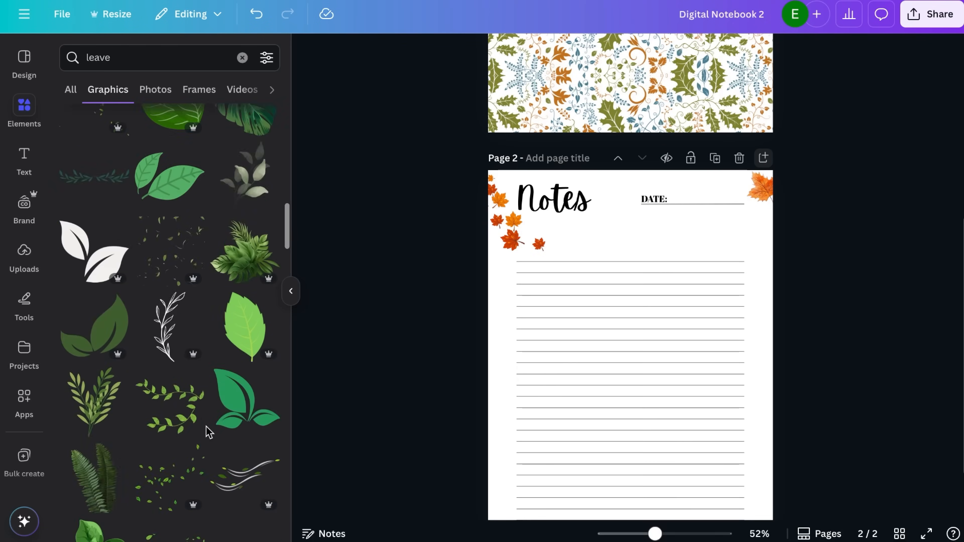
{"action": "scroll", "coordinate": [209, 431], "scroll_direction": "up", "scroll_amount": 3}
{"action": "left_click", "coordinate": [178, 296]}
{"action": "left_click", "coordinate": [613, 52]}
{"action": "left_click", "coordinate": [105, 343]}
{"action": "left_click_drag", "start_coordinate": [744, 277], "coordinate": [614, 365]}
Move the olive leaves into the Notes page's bottom-right corner, flip them and adjust their size and position
{"action": "scroll", "coordinate": [607, 369], "scroll_direction": "down", "scroll_amount": 2}
{"action": "left_click_drag", "start_coordinate": [572, 323], "coordinate": [751, 410]}
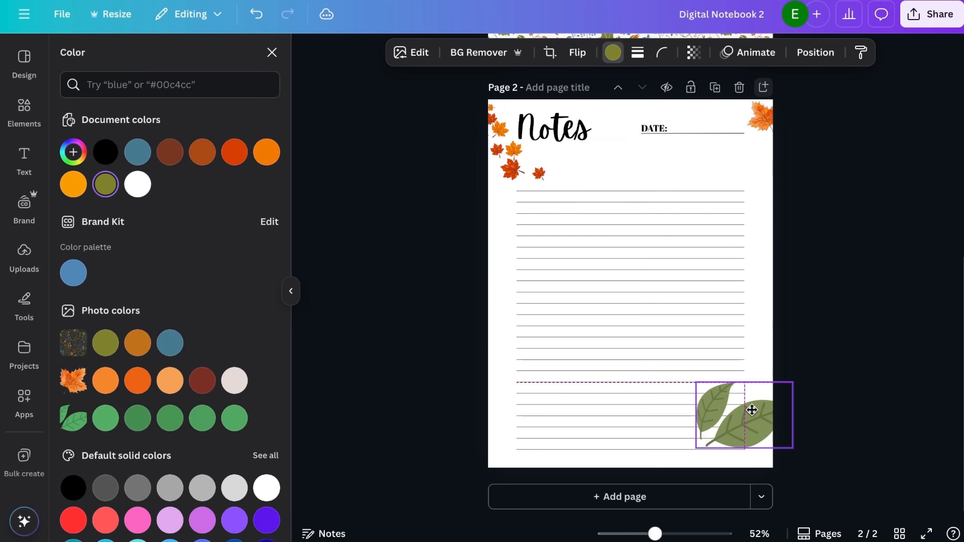
{"action": "left_click_drag", "start_coordinate": [779, 441], "coordinate": [787, 436]}
{"action": "left_click", "coordinate": [577, 52]}
{"action": "left_click", "coordinate": [586, 87]}
{"action": "mouse_move", "coordinate": [759, 465]}
{"action": "left_mouse_down"}
{"action": "mouse_move", "coordinate": [752, 449]}
{"action": "mouse_move", "coordinate": [766, 465]}
{"action": "left_mouse_up"}
Move the orange maple leaf from the Notes page's top-right corner to its bottom-left corner and flip it
{"action": "left_click_drag", "start_coordinate": [758, 122], "coordinate": [499, 456]}
{"action": "left_click", "coordinate": [577, 52]}
{"action": "left_click", "coordinate": [592, 86]}
Place a copy of the olive leaves in the Notes page's top-right corner
{"action": "left_click", "coordinate": [546, 439]}
{"action": "left_click_drag", "start_coordinate": [753, 442], "coordinate": [765, 131]}
{"action": "left_click", "coordinate": [762, 400]}
{"action": "left_click", "coordinate": [864, 156]}
Show all pages as a grid and duplicate the decorated Notes page several times
{"action": "left_click", "coordinate": [900, 534]}
{"action": "key", "text": "super+d"}
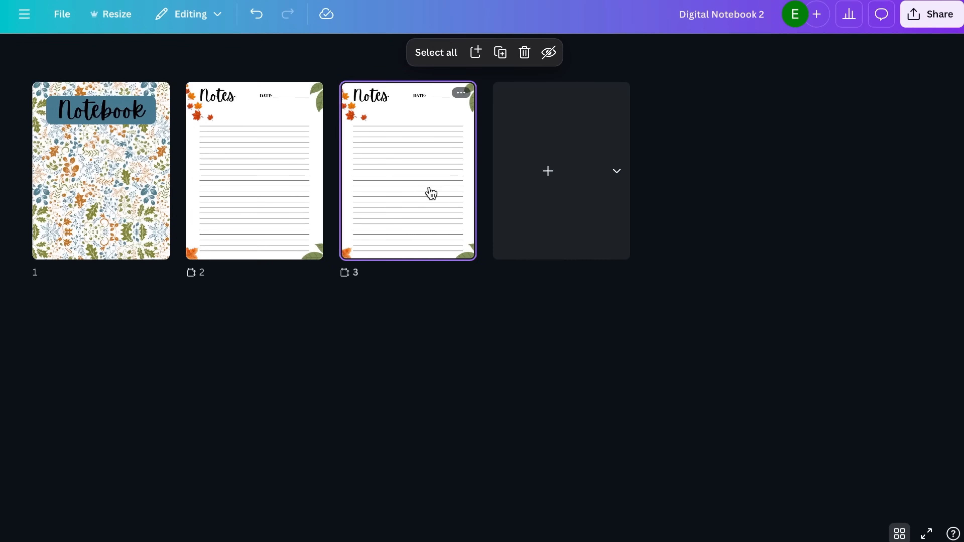
{"action": "key", "text": "super+d"}
{"action": "key", "text": "super+d"}
{"action": "key", "text": "super+d"}
{"action": "key", "text": "super+d"}
{"action": "key", "text": "super+d"}
{"action": "key", "text": "super+d"}
{"action": "key", "text": "super+d"}
{"action": "key", "text": "super+d"}
{"action": "key", "text": "super+d"}
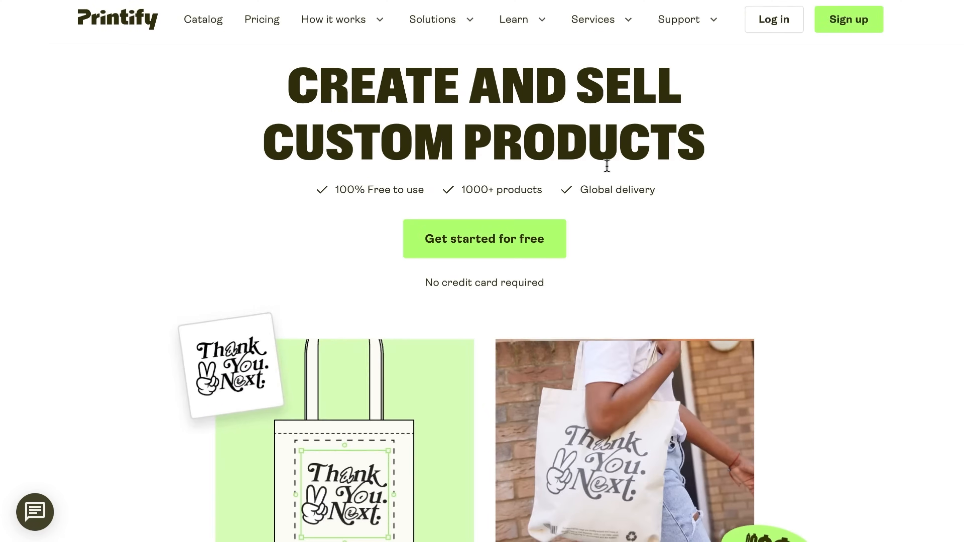
On the Printify website, estimate monthly earnings for T-shirts at $45 with 23 daily sales and for notebooks at $10
{"action": "left_click", "coordinate": [450, 31]}
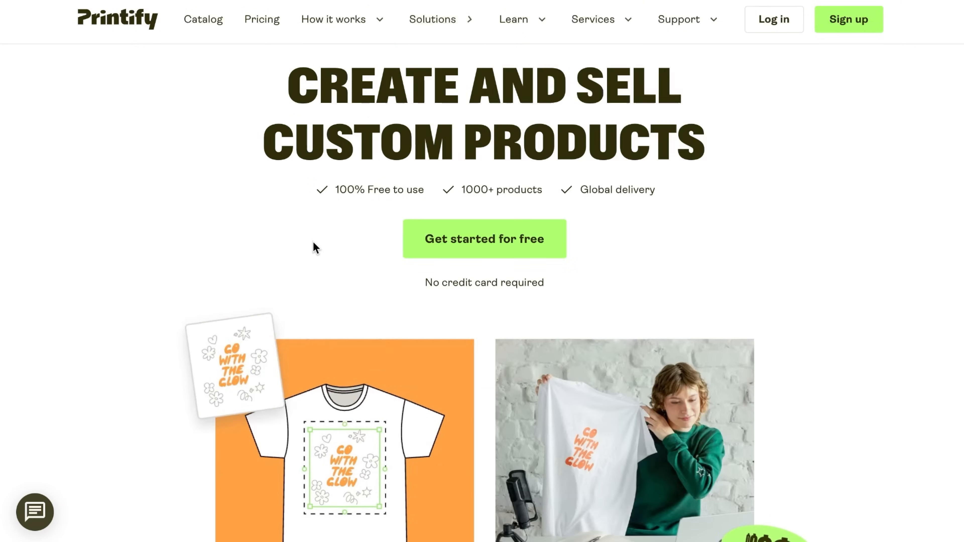
{"action": "scroll", "coordinate": [766, 264], "scroll_direction": "down", "scroll_amount": 10}
{"action": "scroll", "coordinate": [764, 260], "scroll_direction": "down", "scroll_amount": 20}
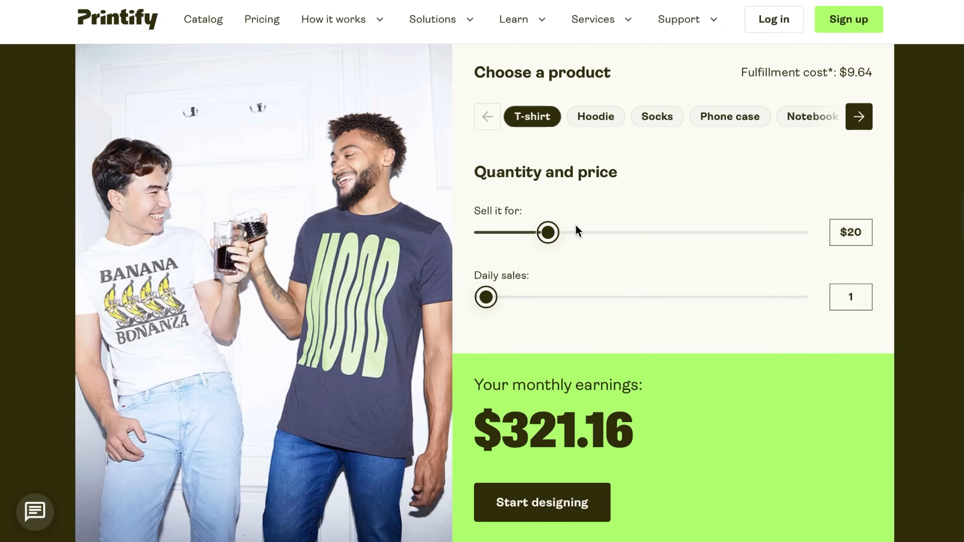
{"action": "left_click_drag", "start_coordinate": [575, 231], "coordinate": [625, 233]}
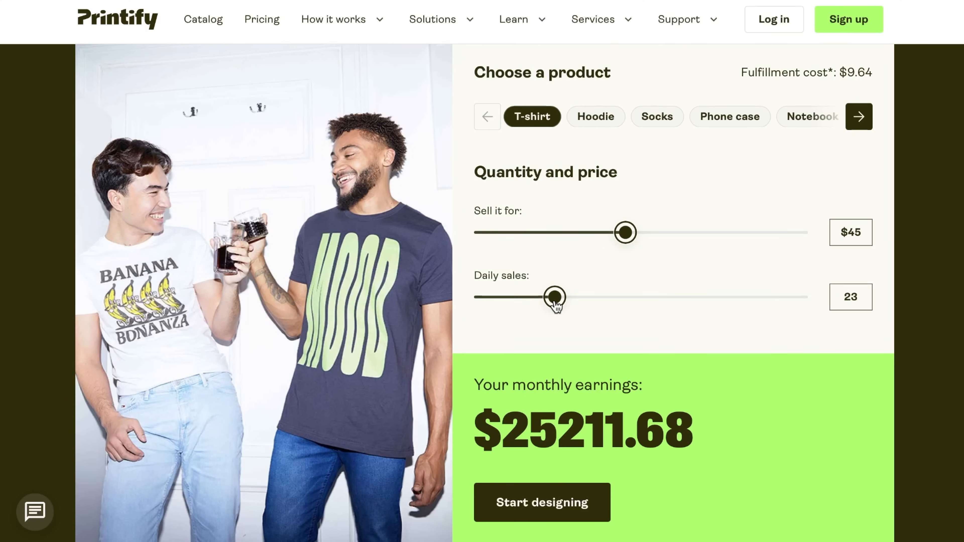
{"action": "left_click", "coordinate": [798, 123]}
{"action": "left_click", "coordinate": [543, 235]}
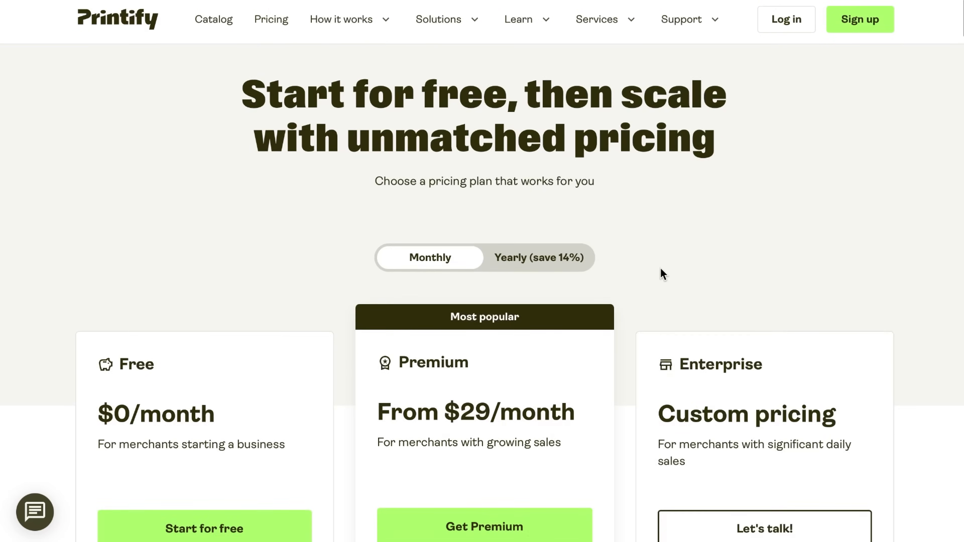
Compare Printify's Free, Premium and Enterprise plans under yearly and monthly billing
{"action": "scroll", "coordinate": [660, 274], "scroll_direction": "down", "scroll_amount": 5}
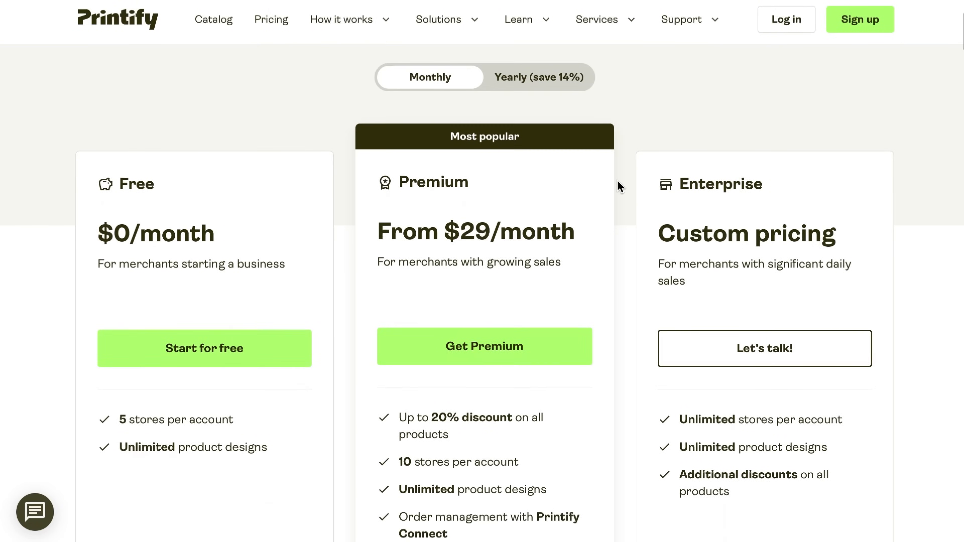
{"action": "scroll", "coordinate": [618, 185], "scroll_direction": "up", "scroll_amount": 2}
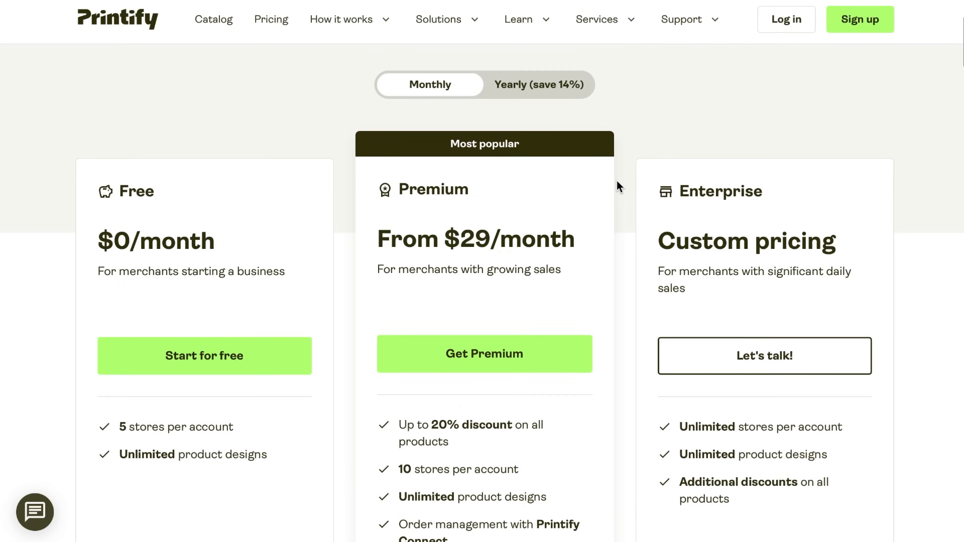
{"action": "left_click", "coordinate": [562, 96]}
{"action": "left_click", "coordinate": [451, 99]}
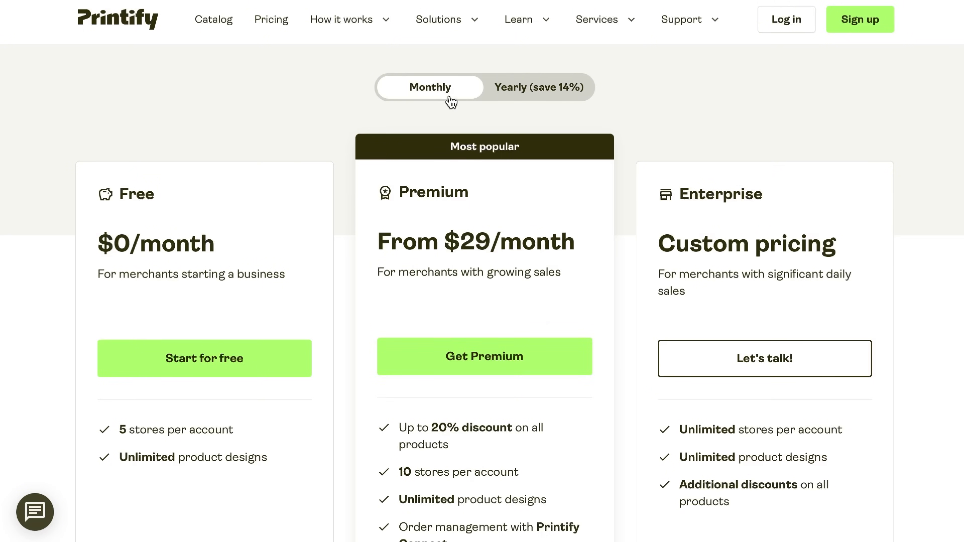
Start the Free plan and sign up with a Google account
{"action": "left_click", "coordinate": [209, 344]}
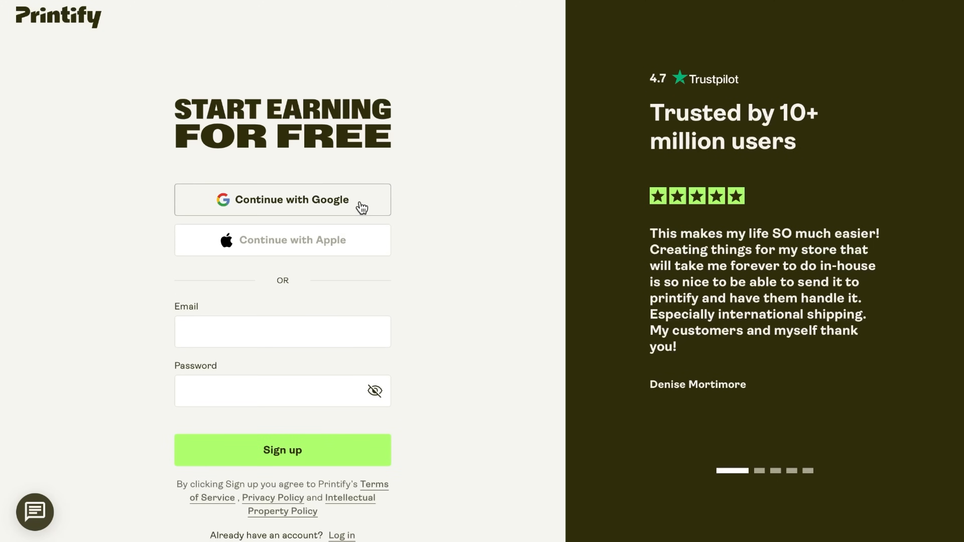
{"action": "left_click", "coordinate": [361, 207]}
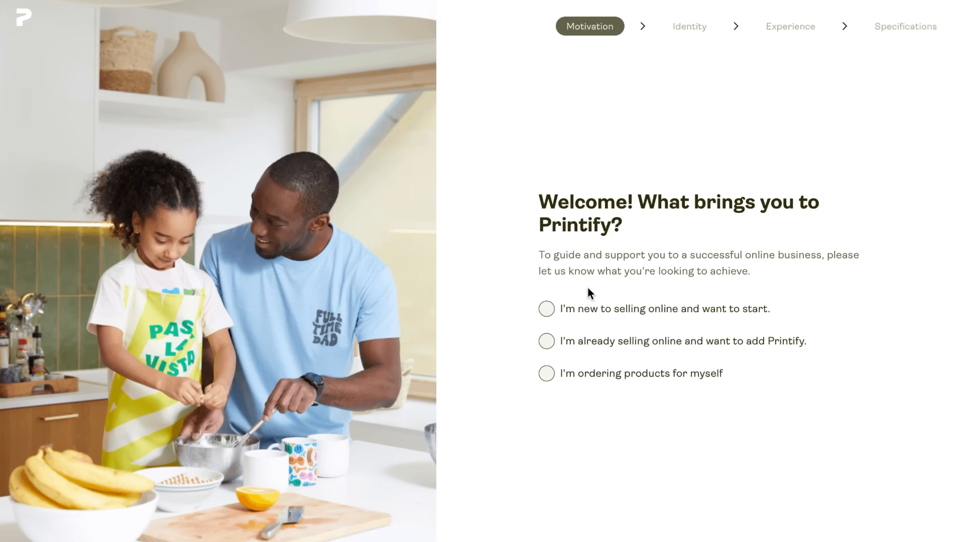
Answer the onboarding questions as new to selling online, Artist/Designer, with experience in designing products
{"action": "left_click", "coordinate": [586, 312]}
{"action": "scroll", "coordinate": [633, 314], "scroll_direction": "down", "scroll_amount": 8}
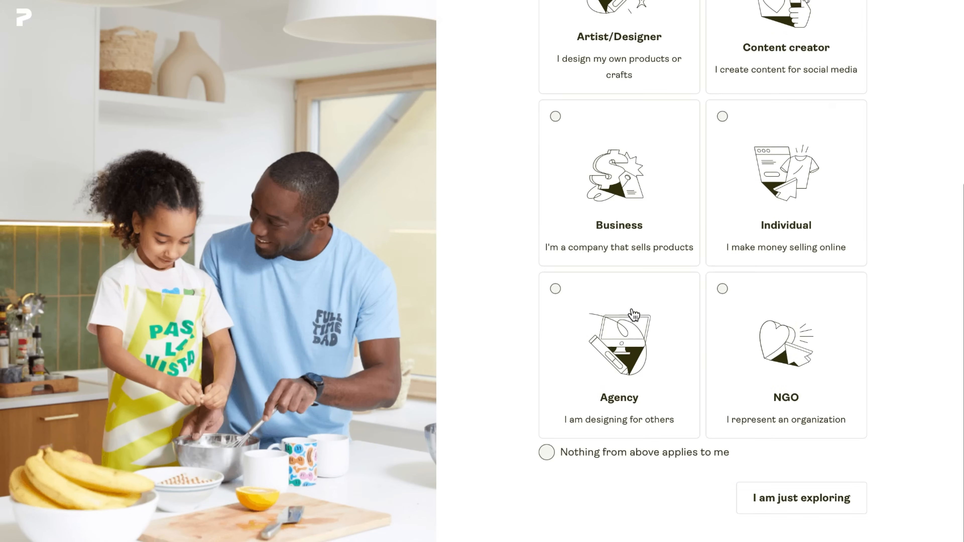
{"action": "scroll", "coordinate": [633, 314], "scroll_direction": "up", "scroll_amount": 2}
{"action": "scroll", "coordinate": [633, 314], "scroll_direction": "up", "scroll_amount": 2}
{"action": "left_click", "coordinate": [622, 154]}
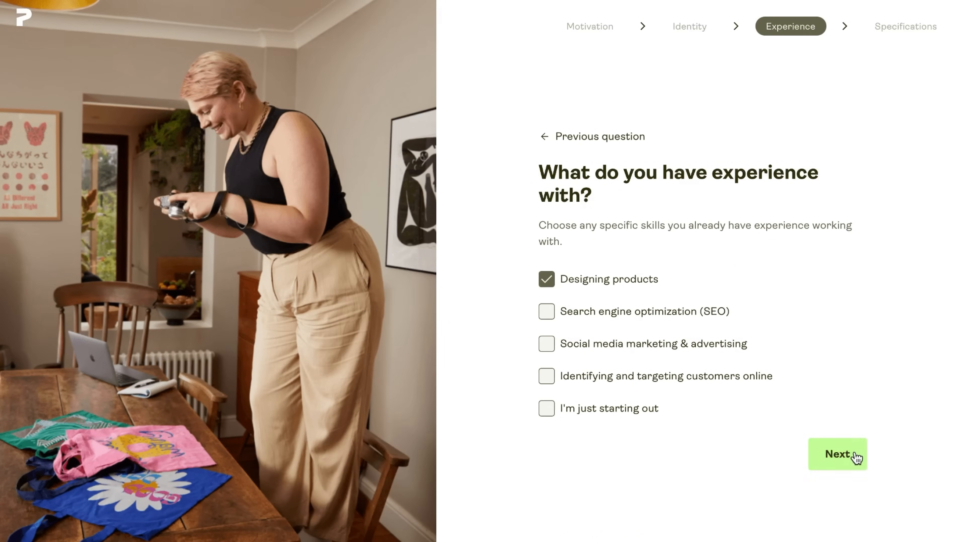
{"action": "left_click", "coordinate": [856, 458]}
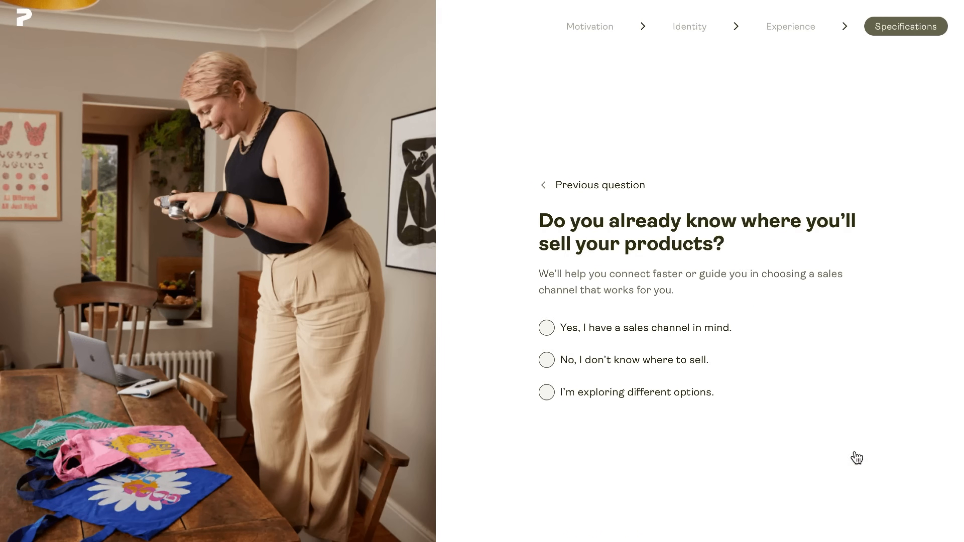
State that different sales channels are being explored and set the United States as the target market
{"action": "left_click", "coordinate": [683, 399]}
{"action": "type", "text": "u"}
{"action": "left_click", "coordinate": [702, 397]}
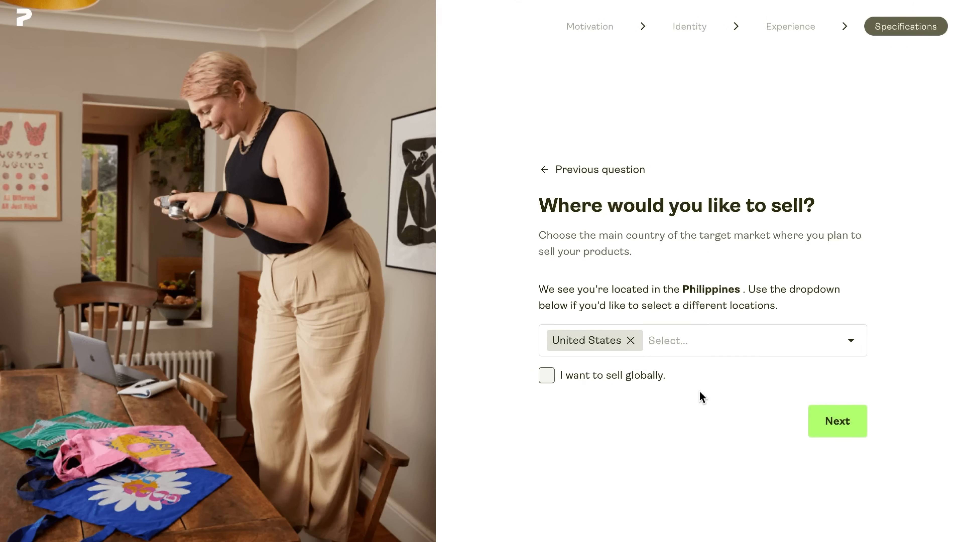
{"action": "left_click", "coordinate": [812, 422]}
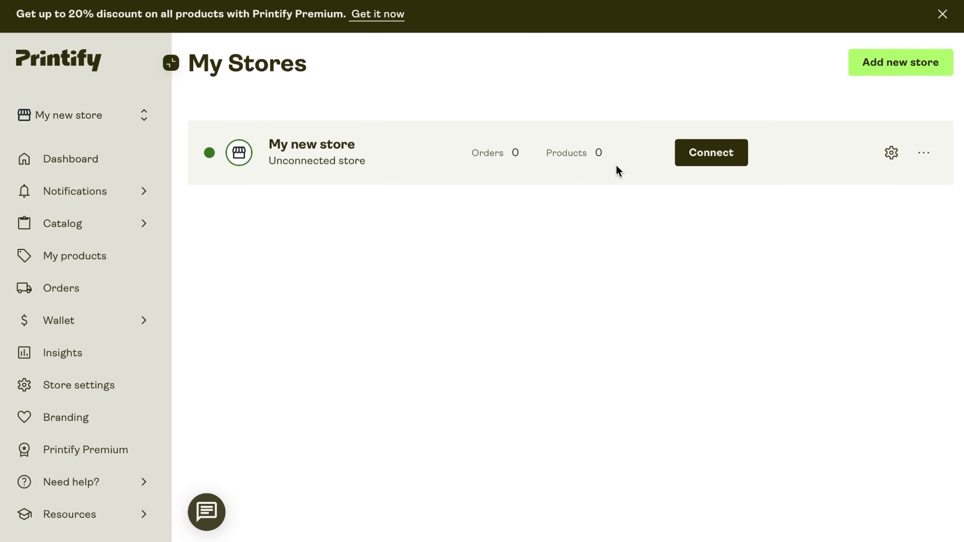
Review the sales channels available for connecting a store, such as Etsy, Shopify and Printify Pop-Up
{"action": "left_click", "coordinate": [688, 155]}
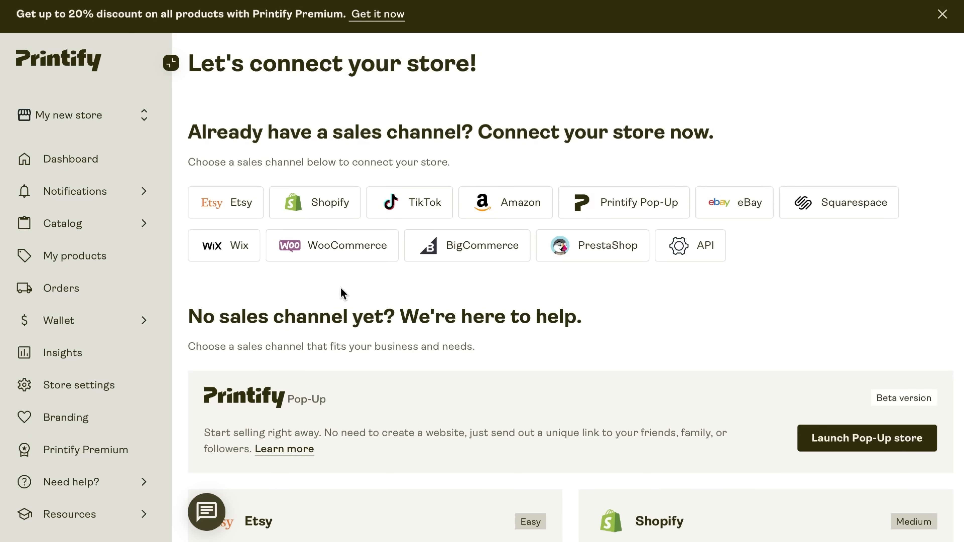
{"action": "scroll", "coordinate": [661, 357], "scroll_direction": "down", "scroll_amount": 10}
{"action": "scroll", "coordinate": [660, 380], "scroll_direction": "up", "scroll_amount": 1}
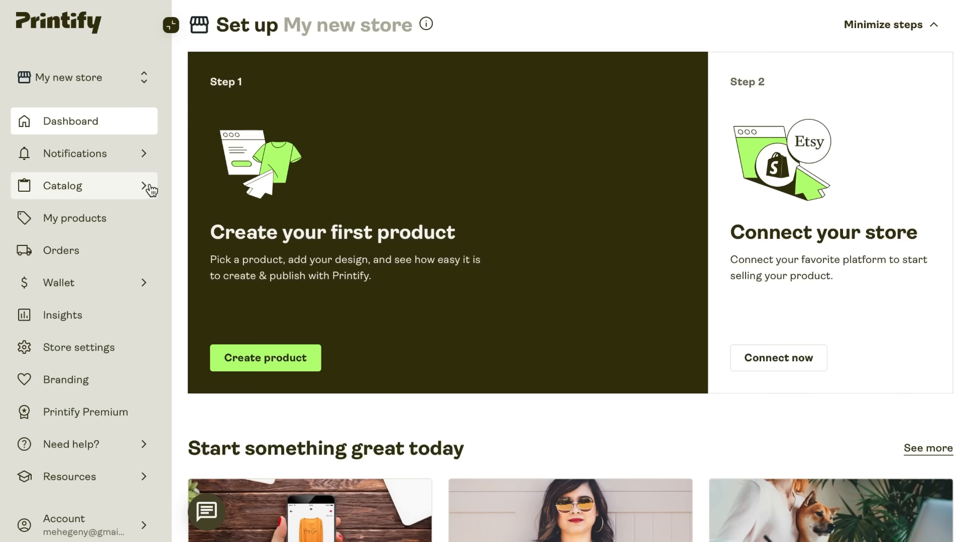
Browse the catalog's Bestsellers and open the Spiral Notebook - Ruled Line product
{"action": "left_click", "coordinate": [148, 188]}
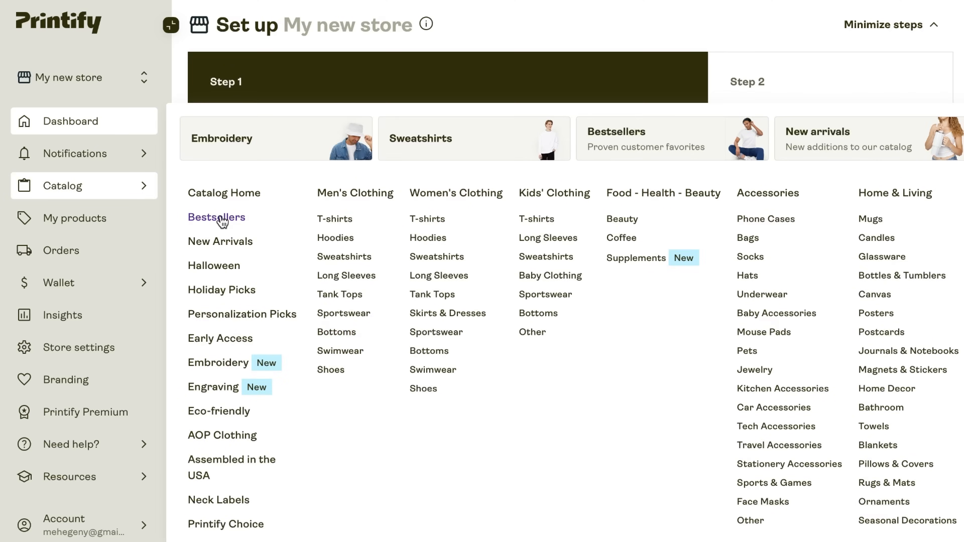
{"action": "left_click", "coordinate": [220, 218]}
{"action": "left_click", "coordinate": [174, 31]}
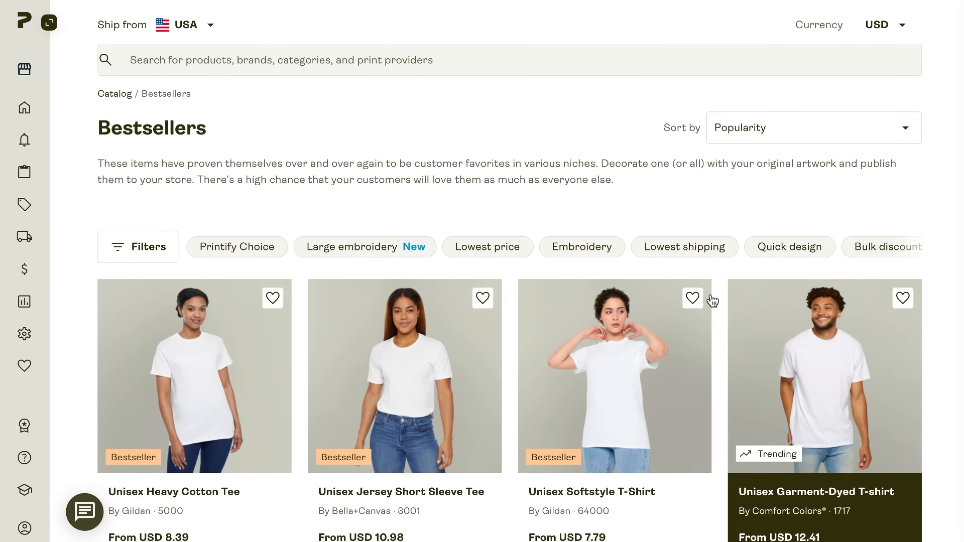
{"action": "scroll", "coordinate": [712, 299], "scroll_direction": "down", "scroll_amount": 15}
{"action": "scroll", "coordinate": [775, 328], "scroll_direction": "down", "scroll_amount": 20}
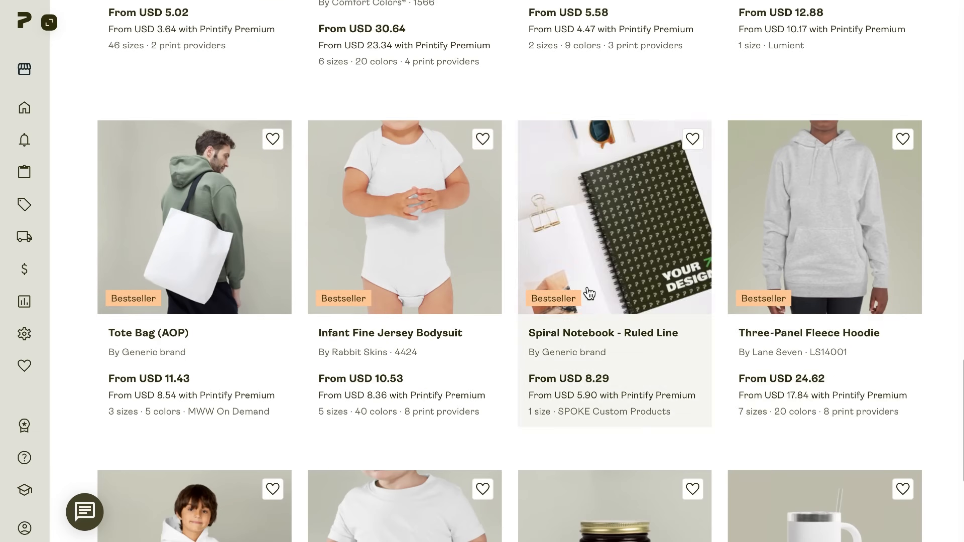
{"action": "left_click", "coordinate": [585, 293]}
Start designing the spiral notebook with SPOKE Custom Products as the print provider
{"action": "scroll", "coordinate": [585, 284], "scroll_direction": "down", "scroll_amount": 2}
{"action": "scroll", "coordinate": [653, 323], "scroll_direction": "down", "scroll_amount": 8}
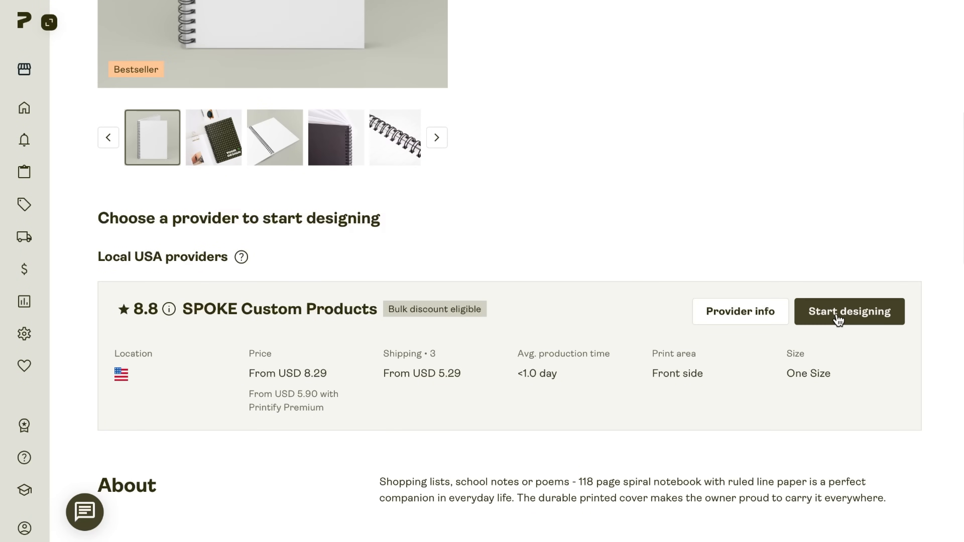
{"action": "left_click", "coordinate": [838, 320]}
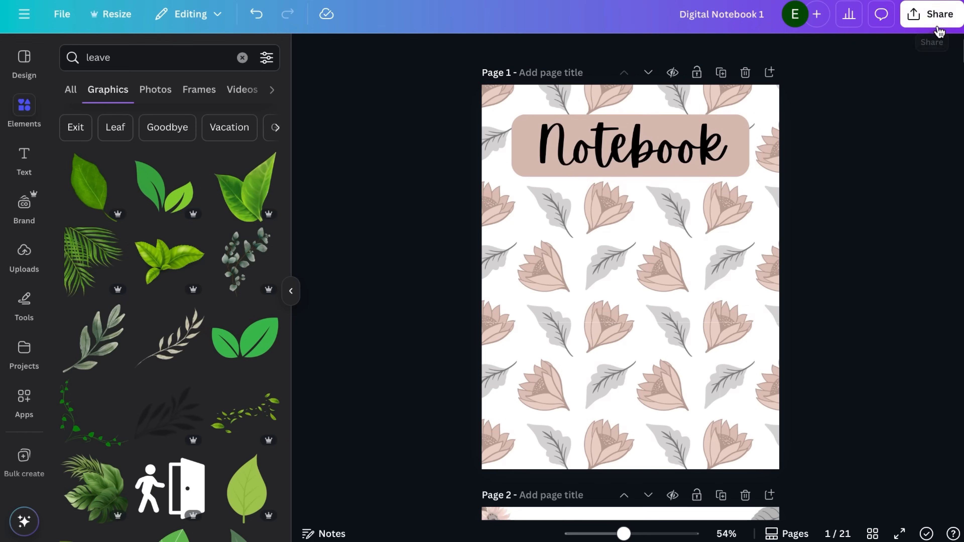
Switch to Canva and set the Digital Notebook 1 download to JPG at quality 100
{"action": "left_click", "coordinate": [931, 14]}
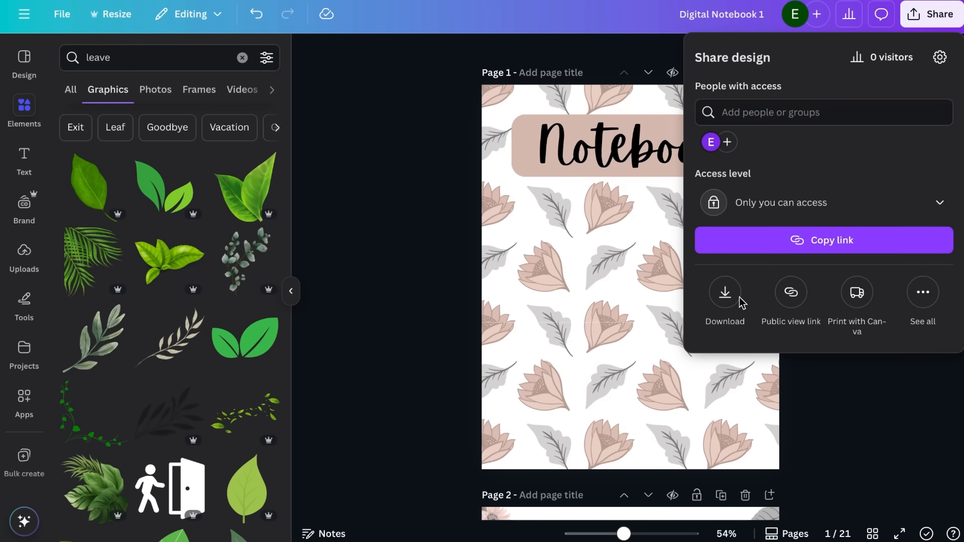
{"action": "left_click", "coordinate": [740, 302]}
{"action": "left_click", "coordinate": [789, 112]}
{"action": "left_click", "coordinate": [770, 158]}
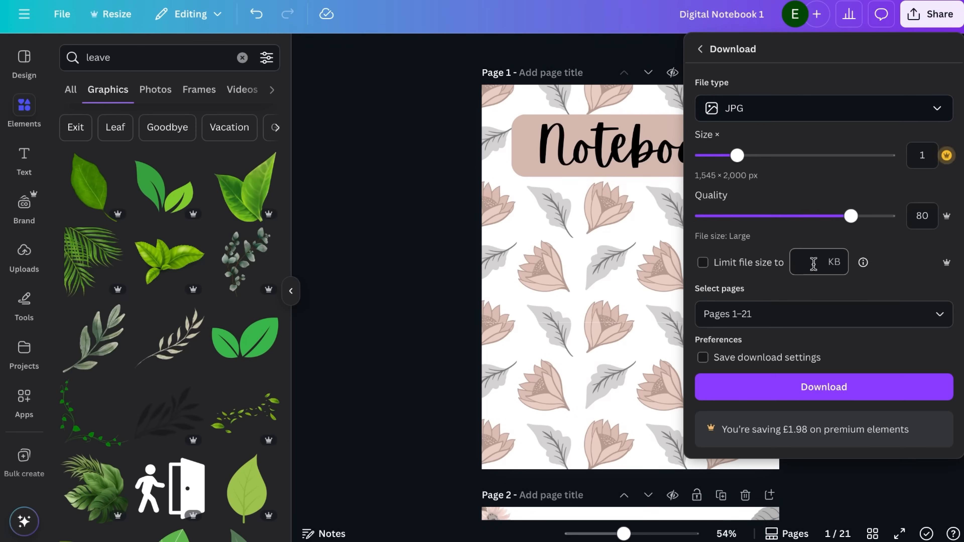
{"action": "left_click_drag", "start_coordinate": [850, 216], "coordinate": [890, 216]}
Limit the export to Page 1 and download the cover
{"action": "left_click", "coordinate": [721, 314]}
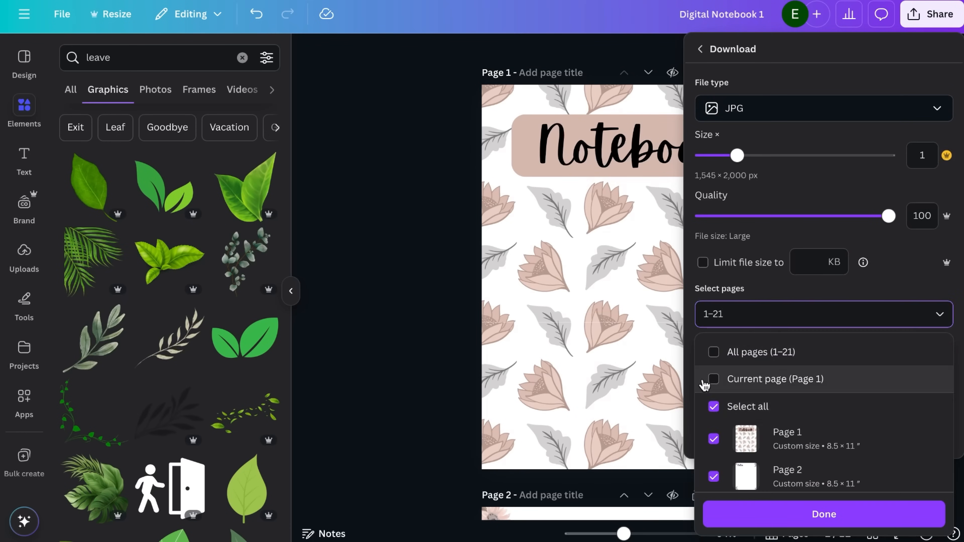
{"action": "left_click", "coordinate": [714, 379]}
{"action": "left_click", "coordinate": [713, 379]}
{"action": "left_click", "coordinate": [713, 439]}
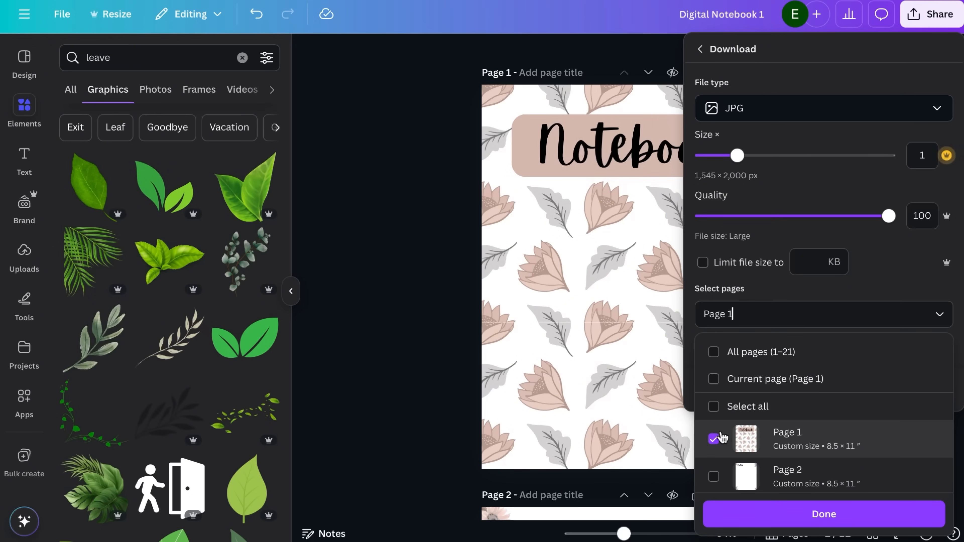
{"action": "left_click", "coordinate": [744, 515]}
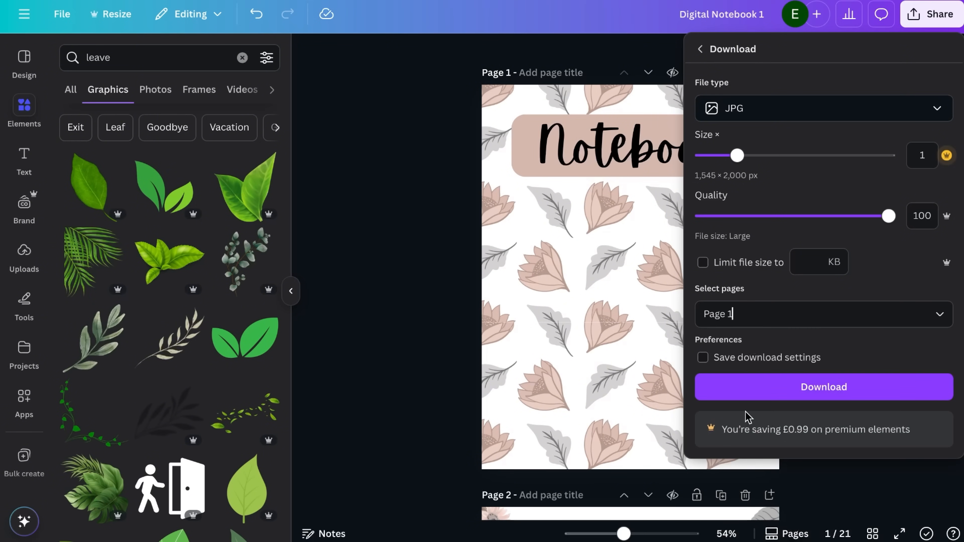
{"action": "left_click", "coordinate": [755, 386]}
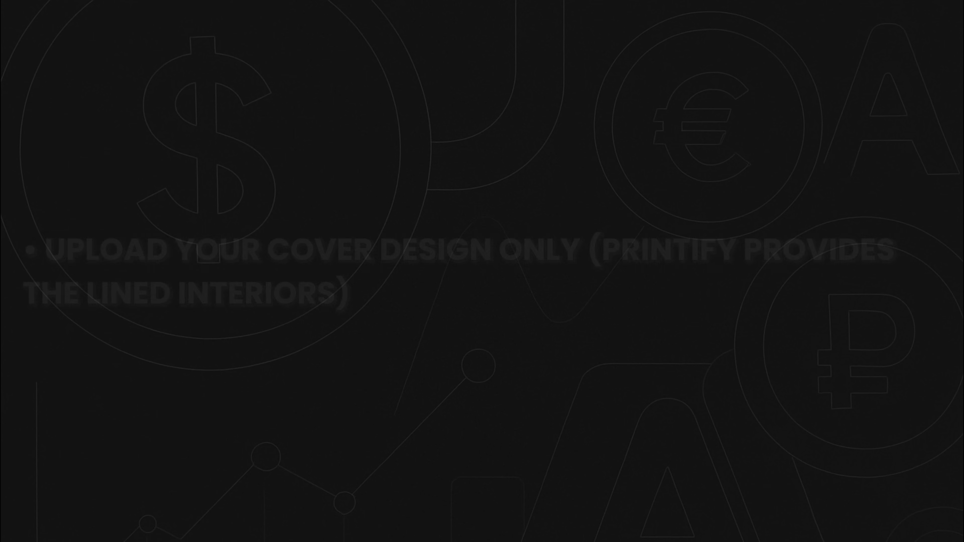
Switch to the Printify product editor and upload Digital Notebook 1.jpg from the Downloads folder
{"action": "left_click", "coordinate": [32, 65]}
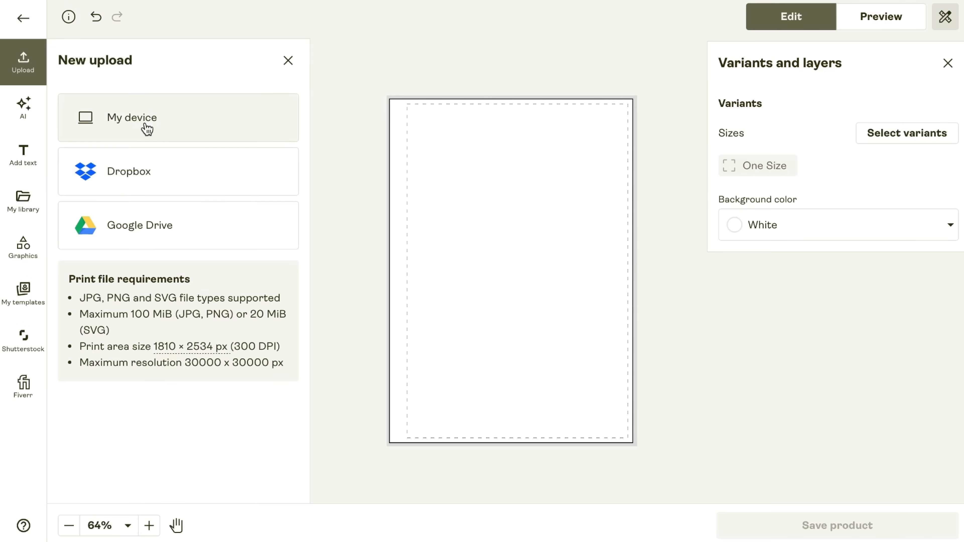
{"action": "left_click", "coordinate": [147, 125]}
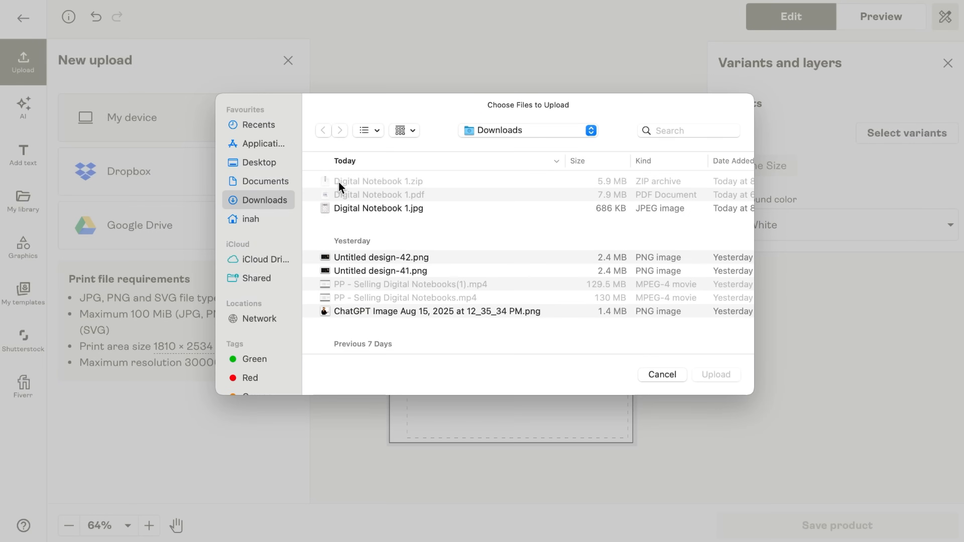
{"action": "left_click", "coordinate": [365, 213]}
{"action": "key", "text": "Return"}
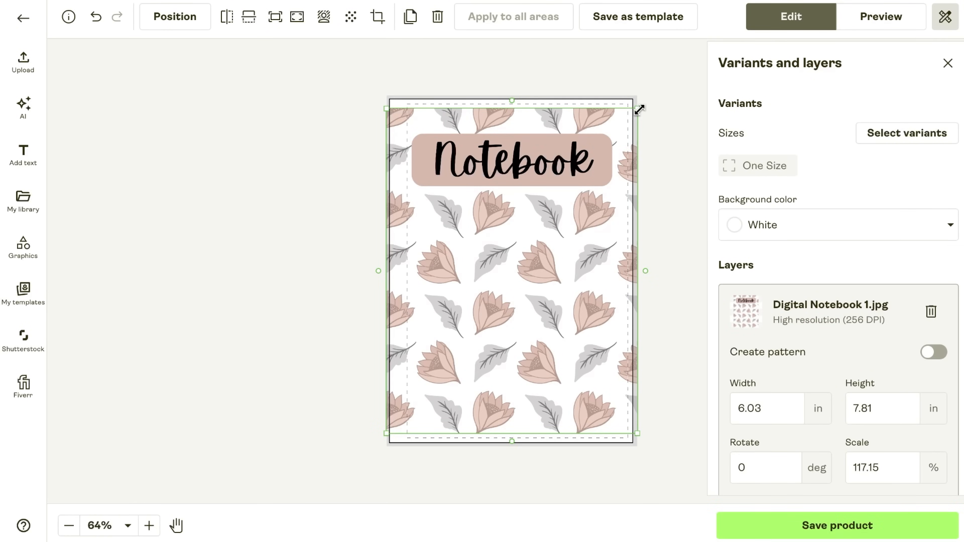
Enlarge the cover image to about 6.41 × 8.3 in and position it to fill the notebook's print area
{"action": "left_click_drag", "start_coordinate": [639, 109], "coordinate": [646, 99]}
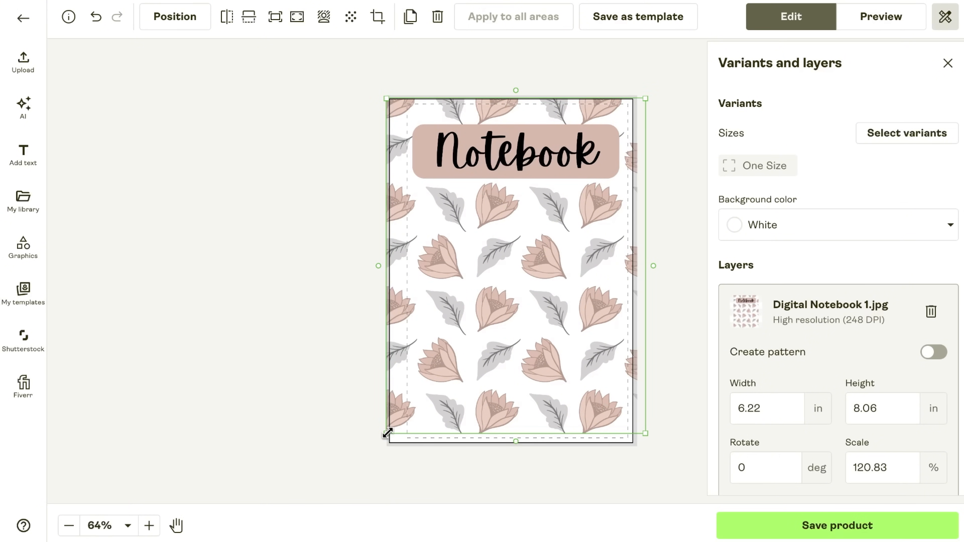
{"action": "left_click_drag", "start_coordinate": [387, 432], "coordinate": [384, 444]}
{"action": "left_click_drag", "start_coordinate": [564, 305], "coordinate": [564, 305]}
{"action": "left_click", "coordinate": [323, 327]}
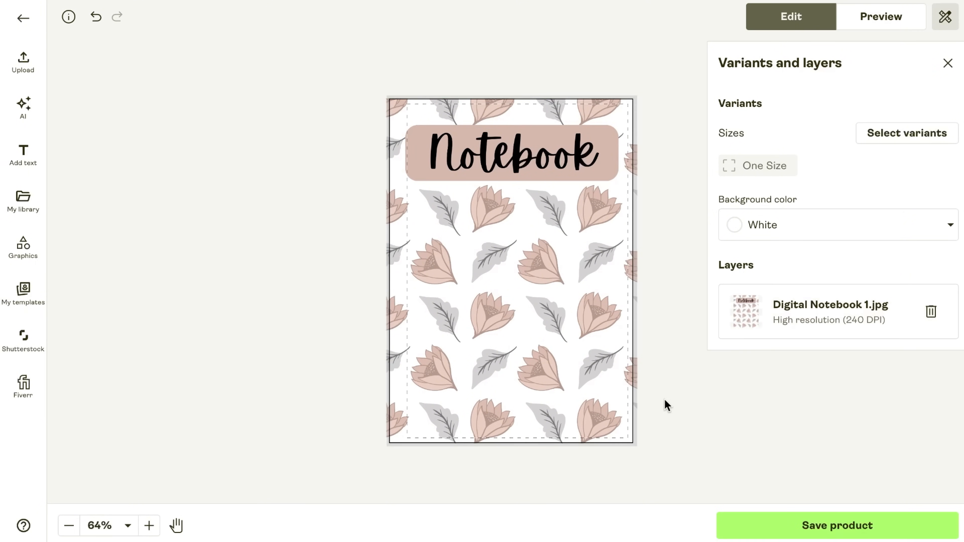
{"action": "left_click", "coordinate": [550, 313]}
{"action": "left_click_drag", "start_coordinate": [561, 172], "coordinate": [570, 172]}
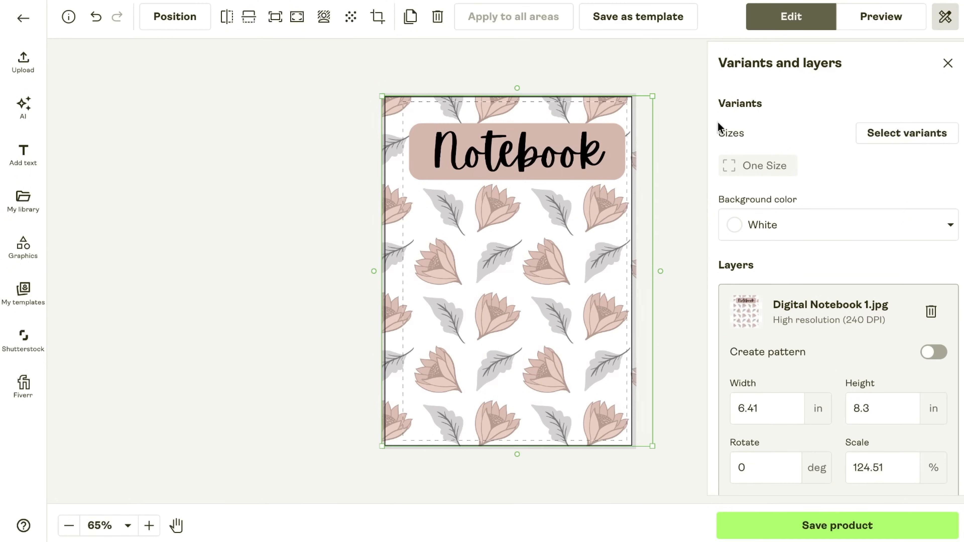
Preview the notebook cover in the Front, Opened, Perspective, Inside and Context mockup views
{"action": "left_click", "coordinate": [876, 19]}
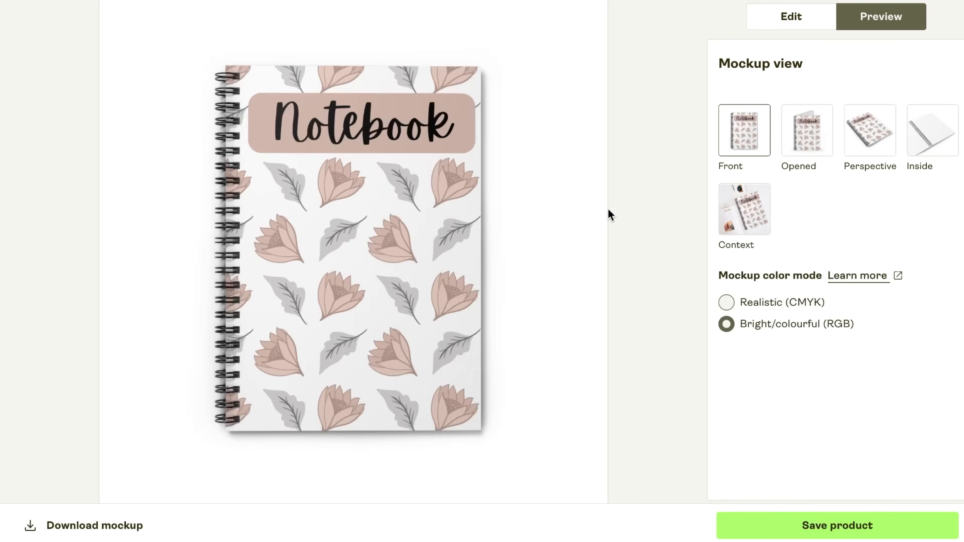
{"action": "left_click", "coordinate": [800, 141]}
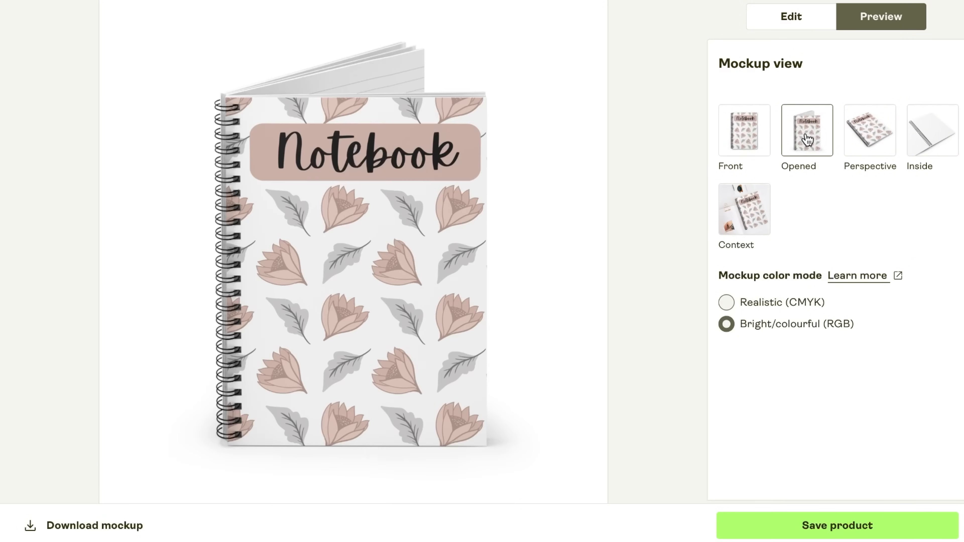
{"action": "left_click", "coordinate": [845, 137]}
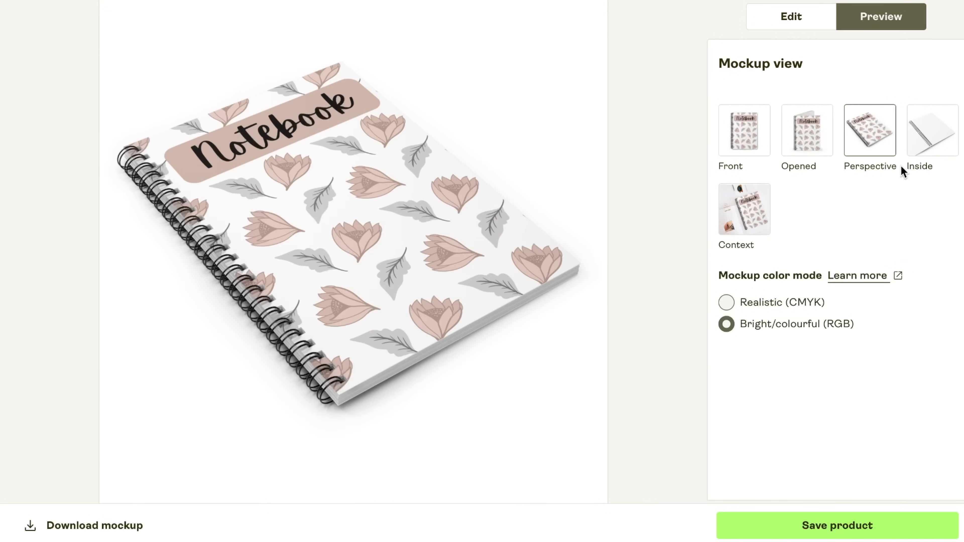
{"action": "left_click", "coordinate": [909, 152]}
{"action": "left_click", "coordinate": [757, 219]}
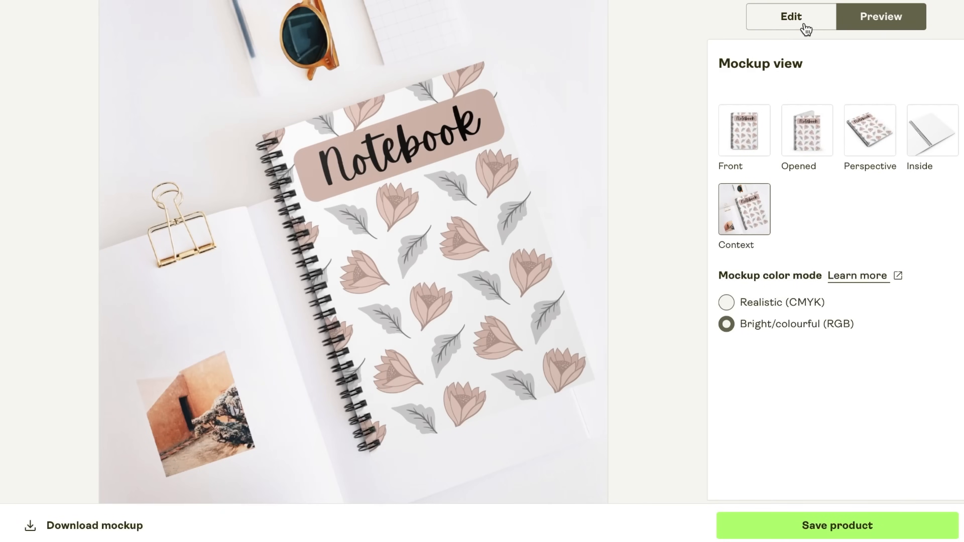
Return to the design editor to save the notebook product, and accept AI optimization for its listing
{"action": "left_click", "coordinate": [803, 28]}
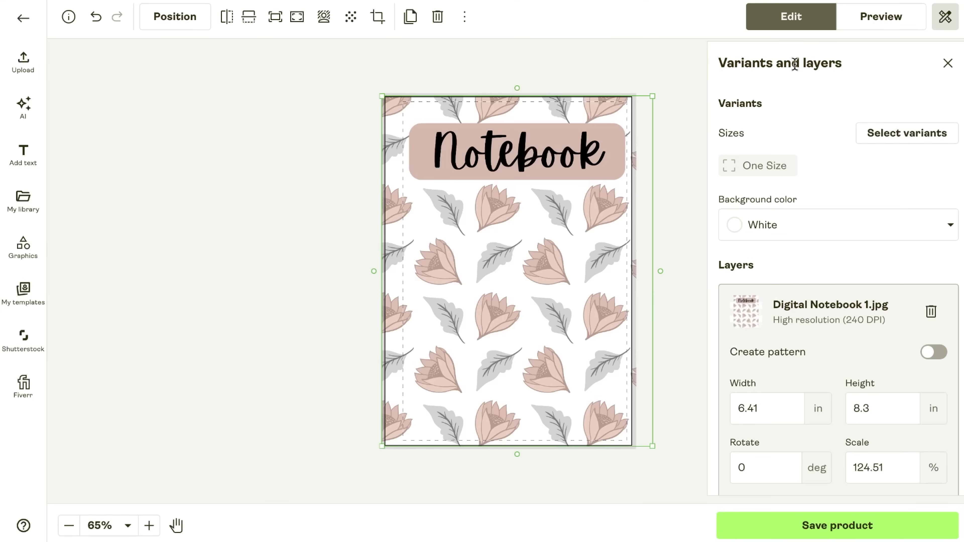
{"action": "left_click", "coordinate": [804, 523]}
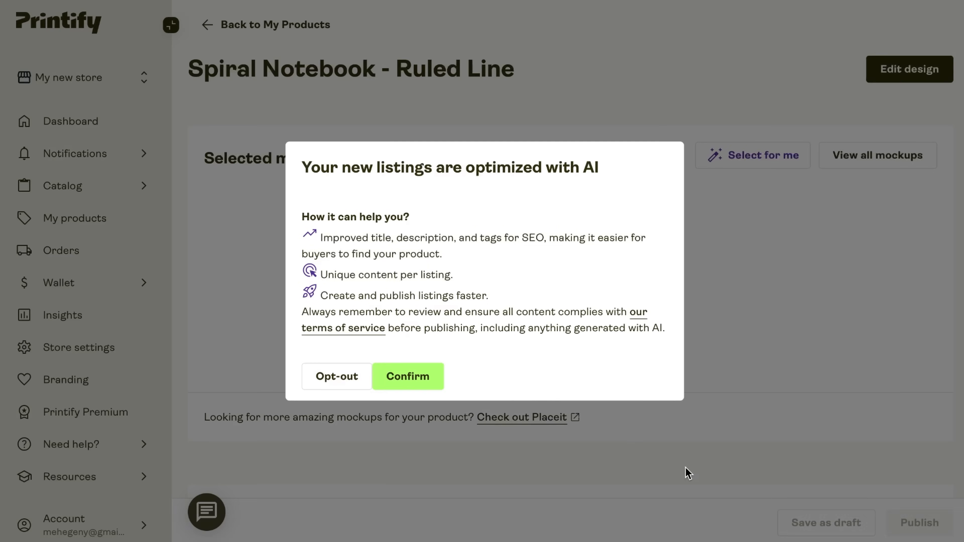
{"action": "left_click", "coordinate": [398, 379]}
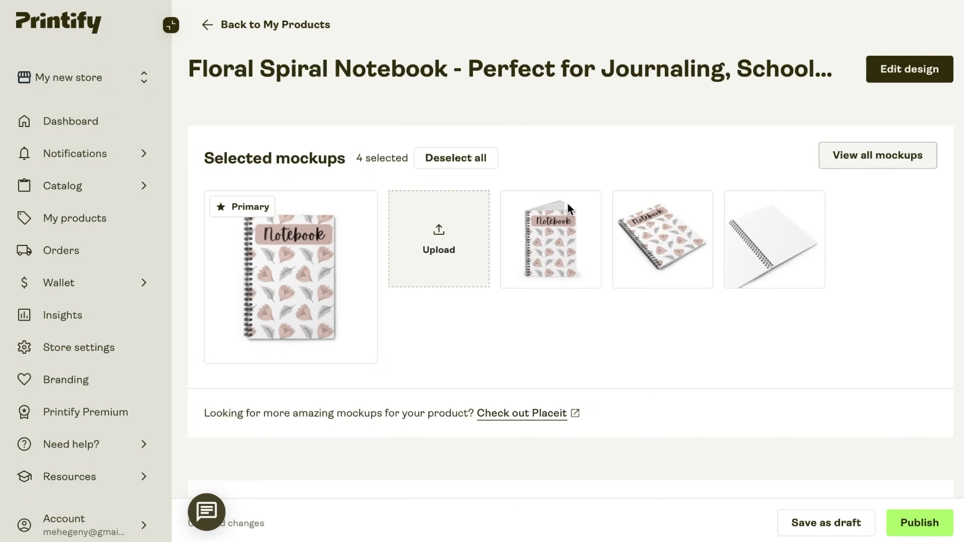
Add the Context mockup to the listing's selected mockups from the mockup library and save the selection
{"action": "left_click", "coordinate": [855, 158]}
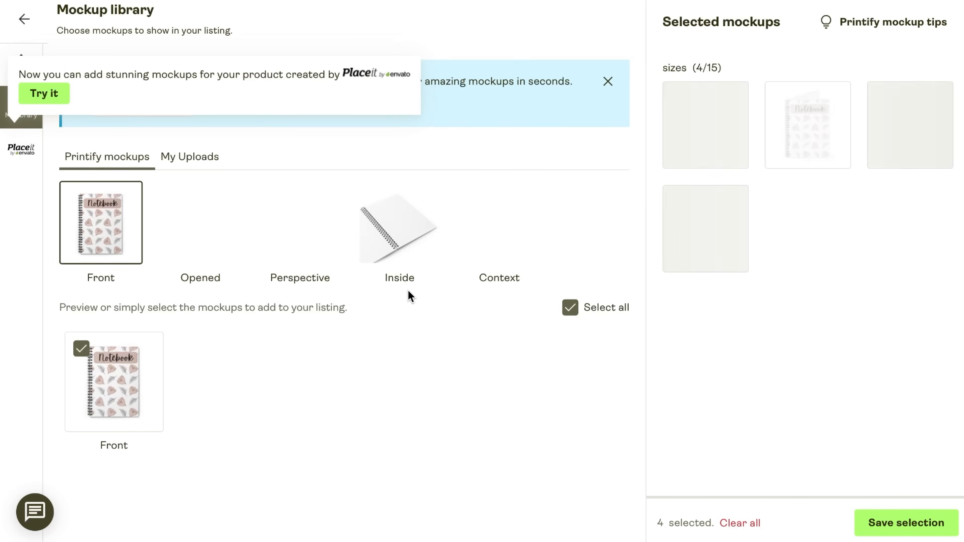
{"action": "left_click", "coordinate": [215, 245]}
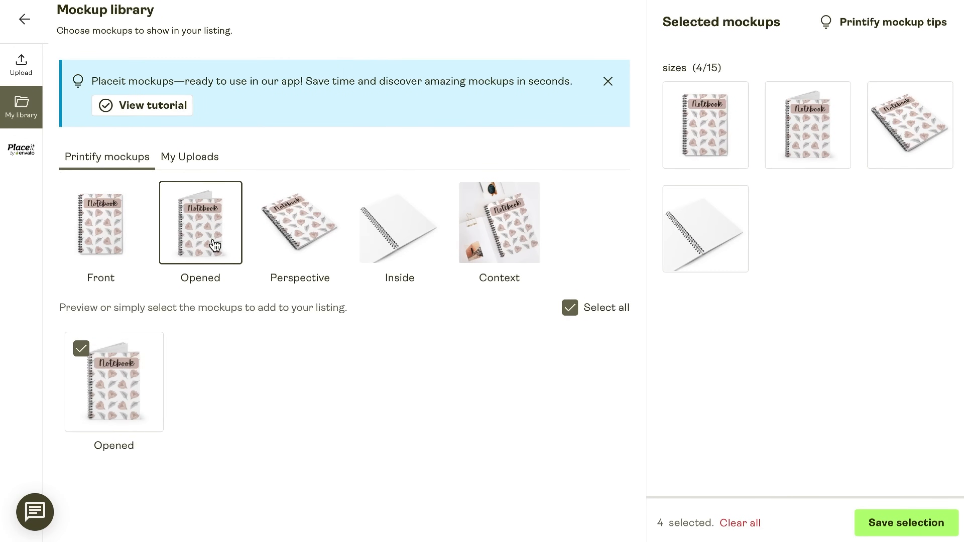
{"action": "left_click", "coordinate": [285, 242]}
{"action": "left_click", "coordinate": [407, 245]}
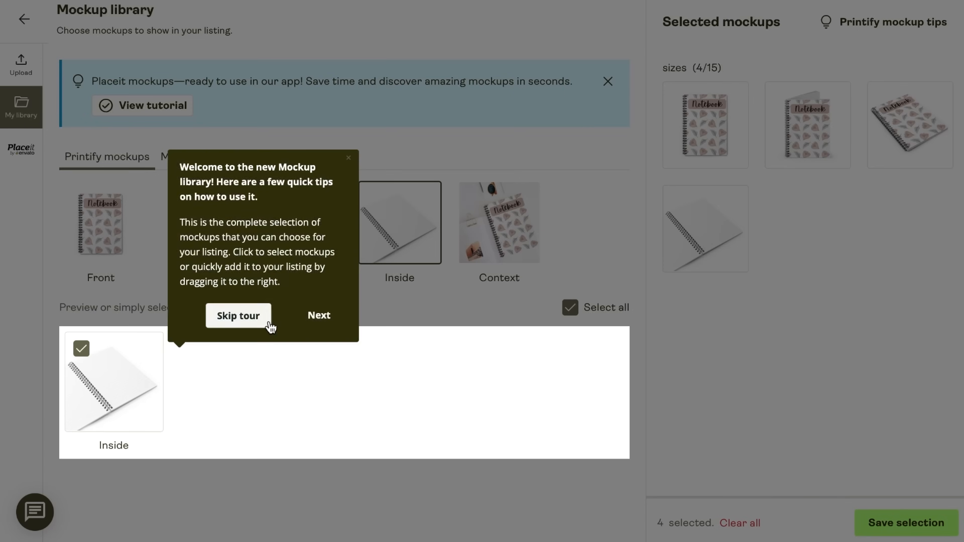
{"action": "left_click", "coordinate": [268, 322]}
{"action": "left_click", "coordinate": [523, 229]}
{"action": "left_click", "coordinate": [138, 348]}
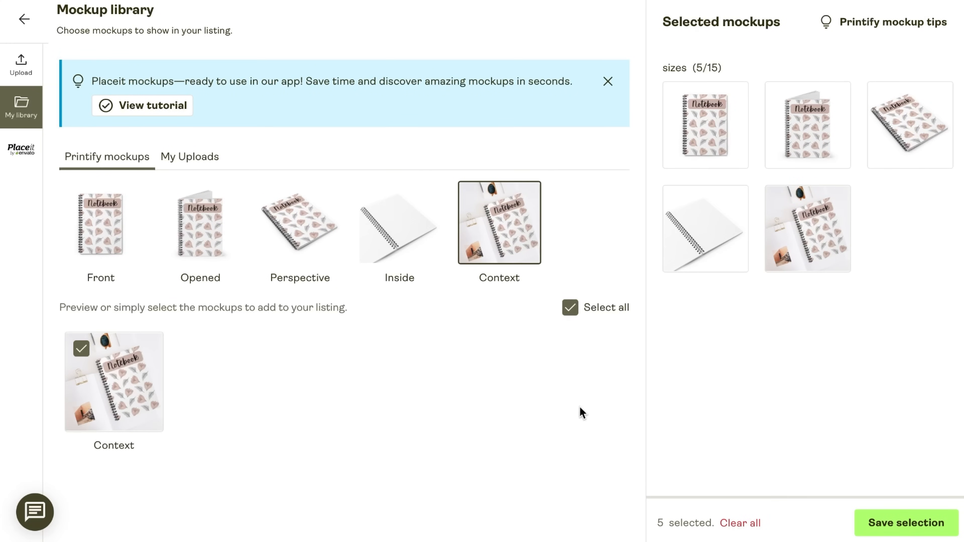
{"action": "left_click", "coordinate": [905, 532]}
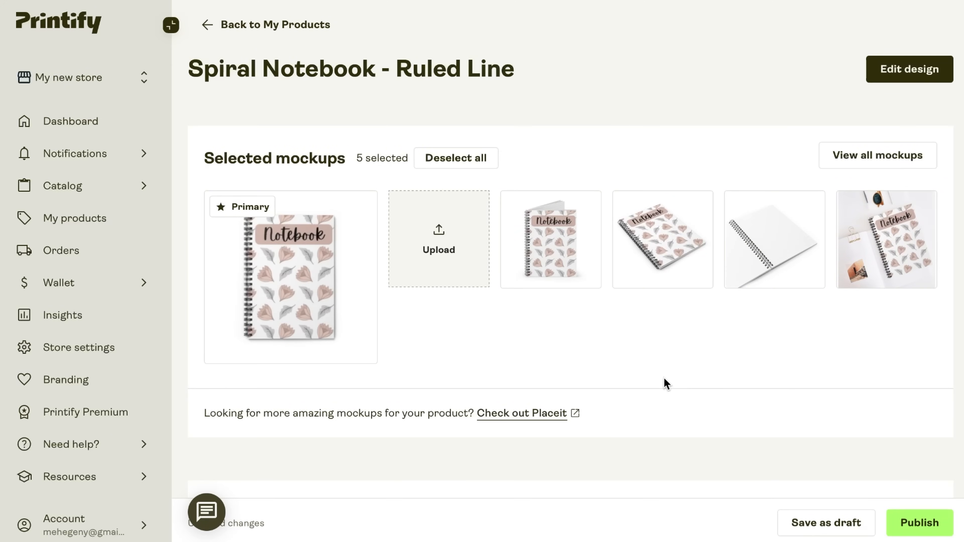
Collapse the navigation sidebar and review the listing's title, description, personalization and pricing sections
{"action": "left_click", "coordinate": [170, 26]}
{"action": "scroll", "coordinate": [618, 456], "scroll_direction": "down", "scroll_amount": 10}
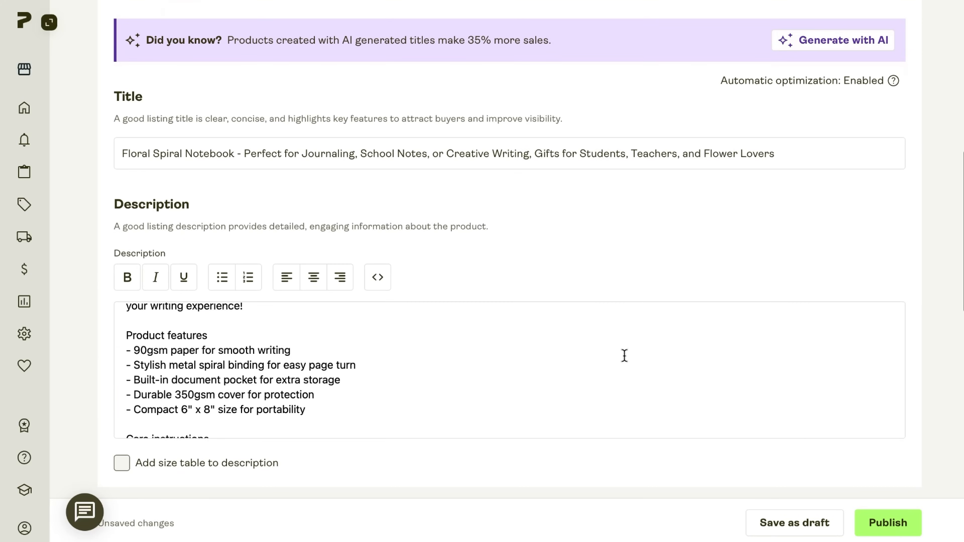
{"action": "scroll", "coordinate": [624, 355], "scroll_direction": "down", "scroll_amount": 2}
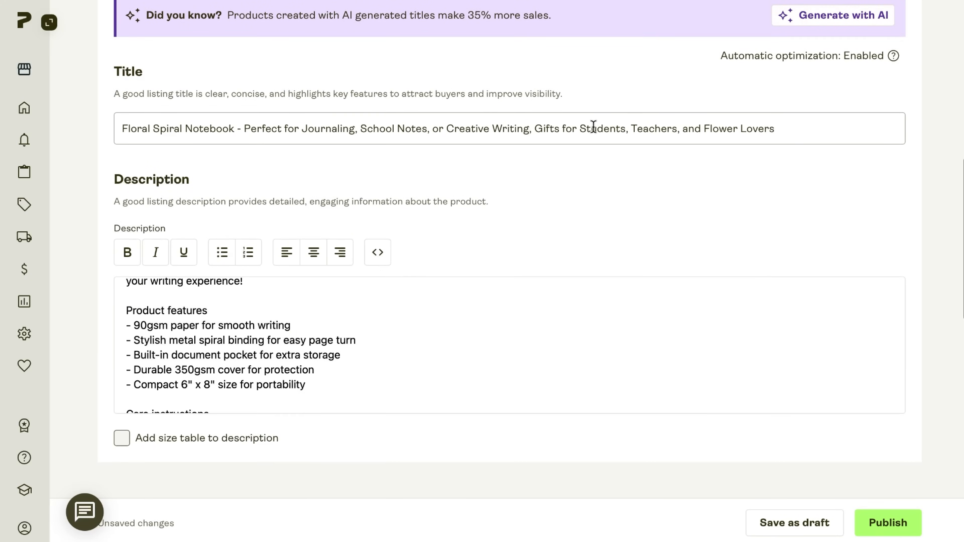
{"action": "scroll", "coordinate": [427, 299], "scroll_direction": "up", "scroll_amount": 3}
{"action": "scroll", "coordinate": [427, 299], "scroll_direction": "down", "scroll_amount": 5}
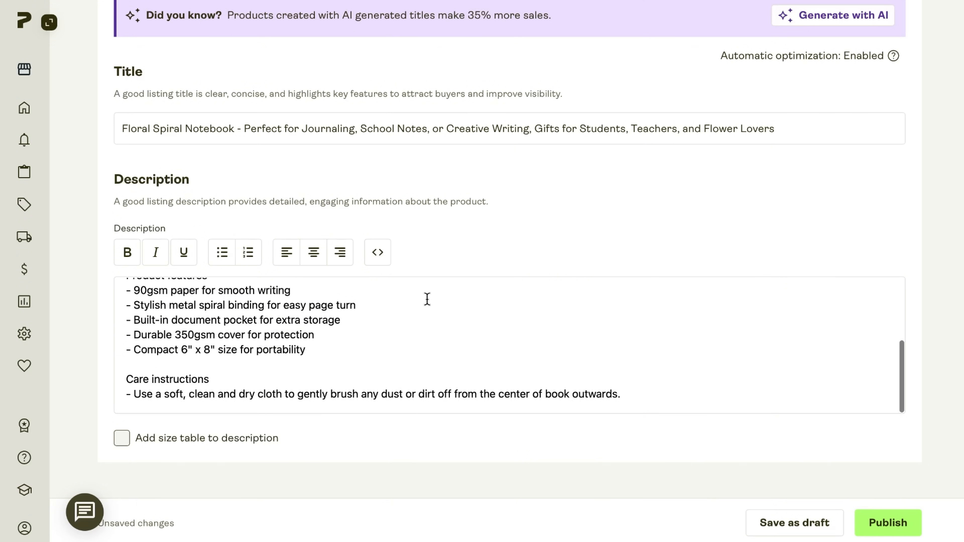
{"action": "scroll", "coordinate": [475, 252], "scroll_direction": "down", "scroll_amount": 10}
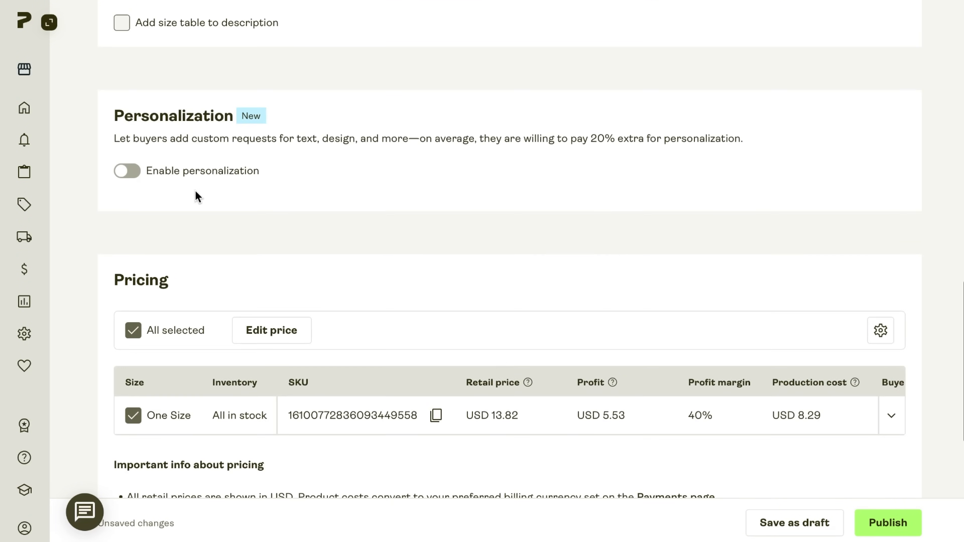
{"action": "scroll", "coordinate": [195, 189], "scroll_direction": "down", "scroll_amount": 5}
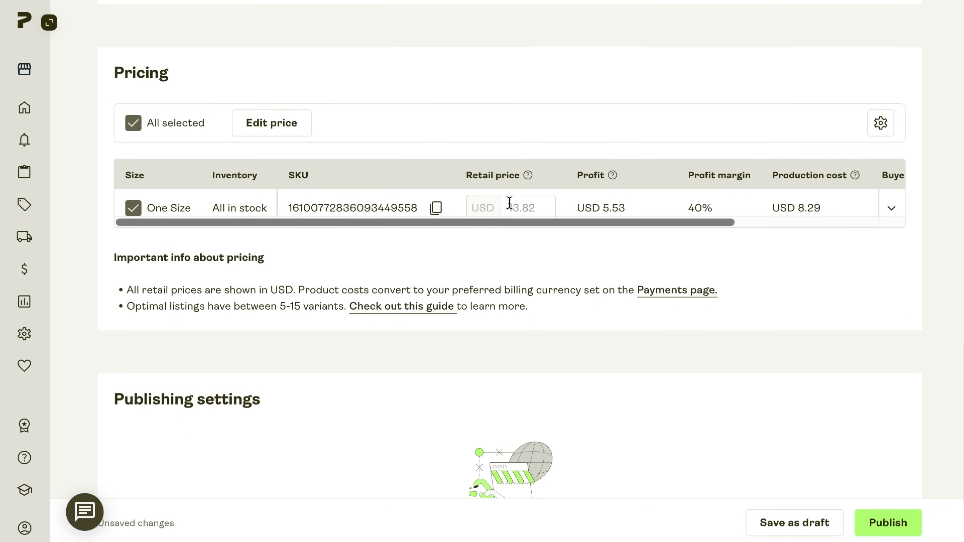
Try a retail price of USD 12.00 for the One Size variant
{"action": "left_click", "coordinate": [529, 208]}
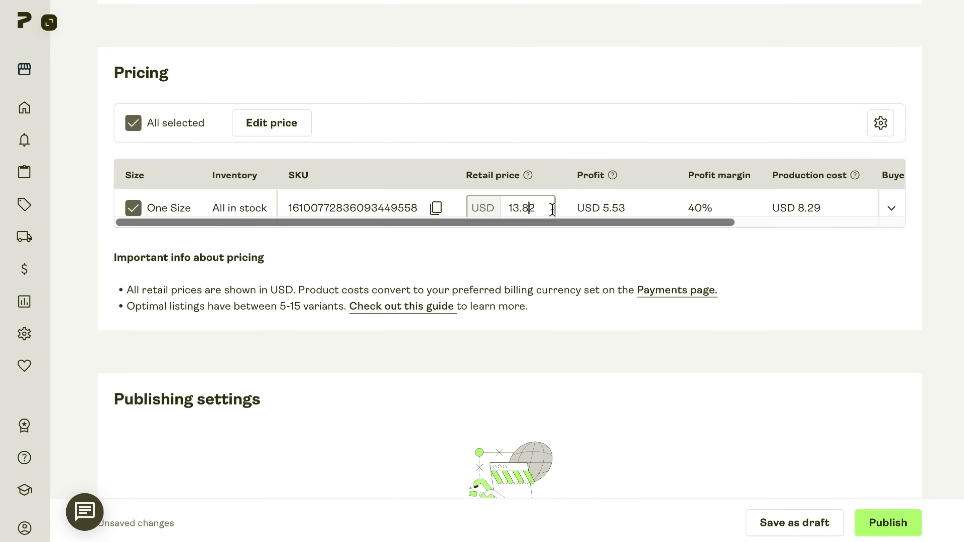
{"action": "left_click", "coordinate": [563, 246]}
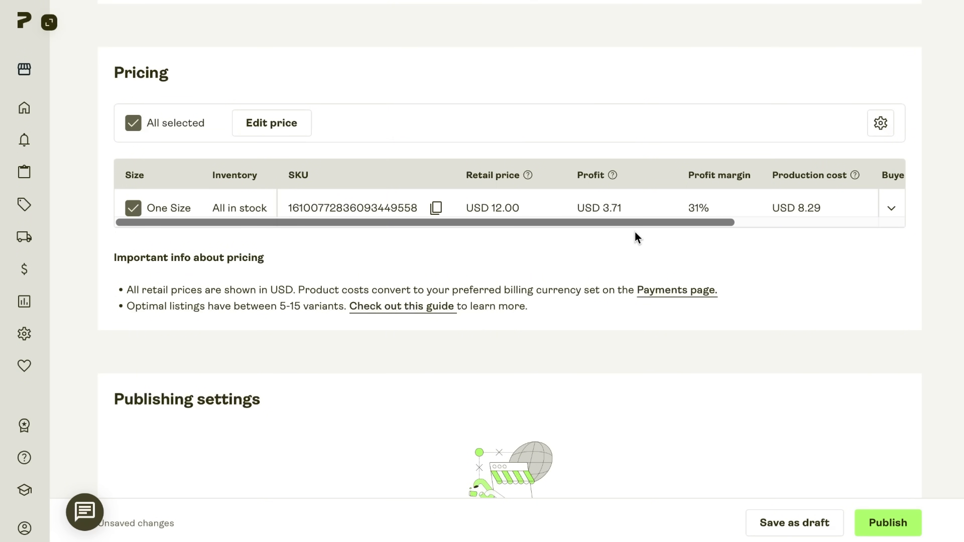
{"action": "mouse_move", "coordinate": [642, 224]}
{"action": "left_mouse_down"}
{"action": "mouse_move", "coordinate": [780, 239]}
{"action": "mouse_move", "coordinate": [641, 226]}
{"action": "left_mouse_up"}
Set the One Size variant's retail price to USD 15.00 and start publishing the product
{"action": "left_click", "coordinate": [510, 207]}
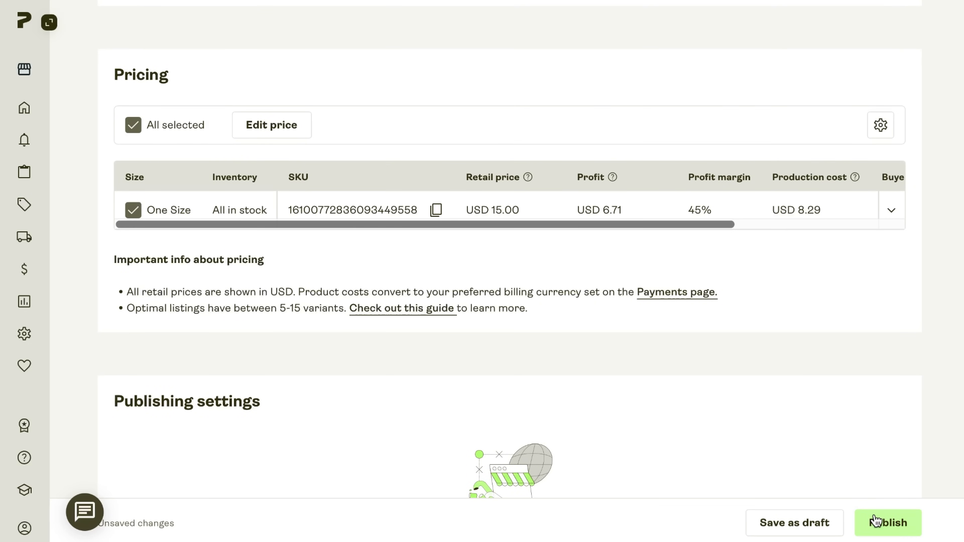
{"action": "left_click", "coordinate": [875, 520]}
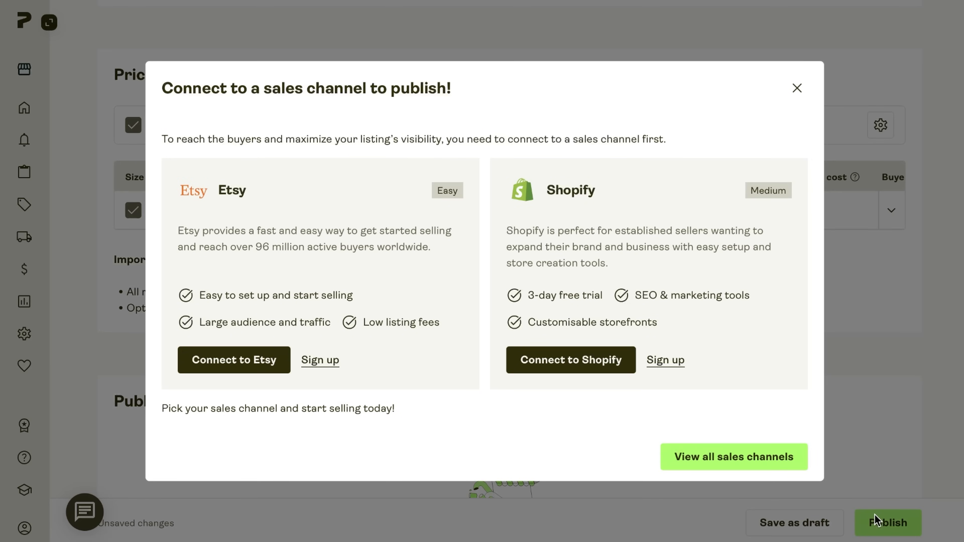